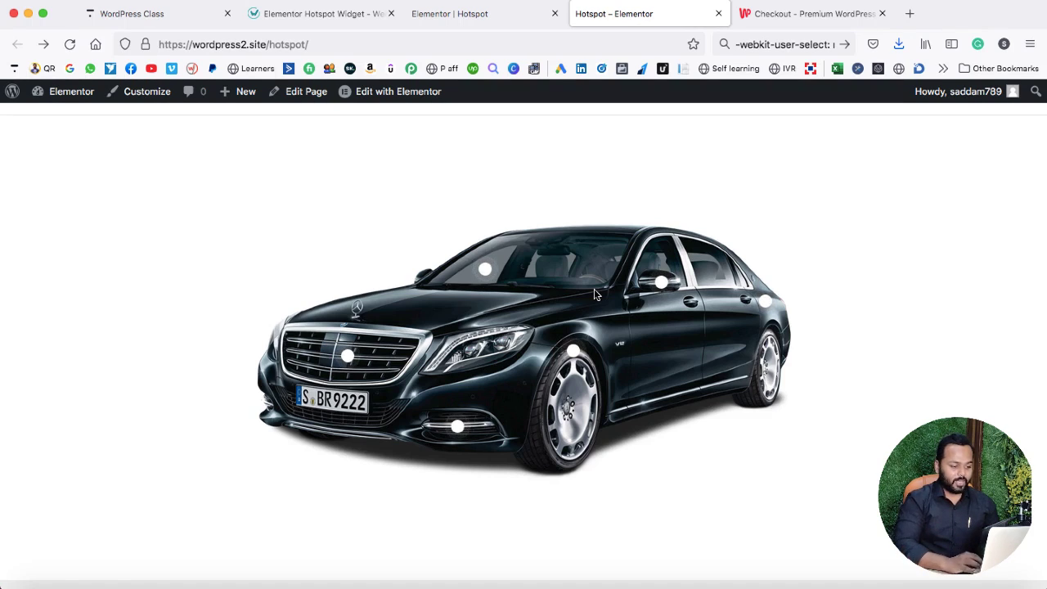
Step: Preview the windshield hotspot's tooltip and test its Buy Now link
left_click(486, 278)
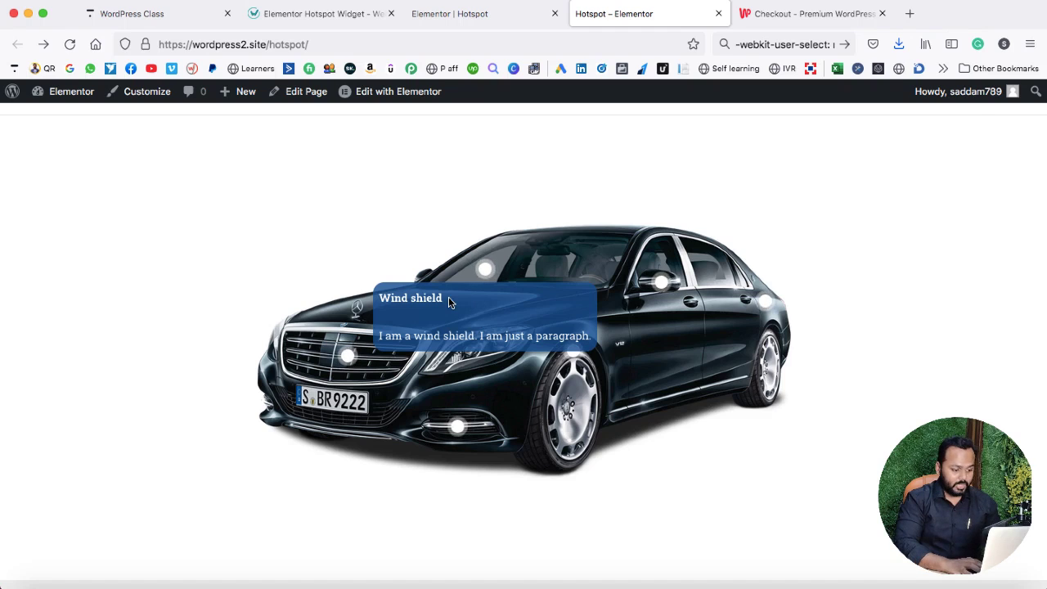
mouse_move(765, 302)
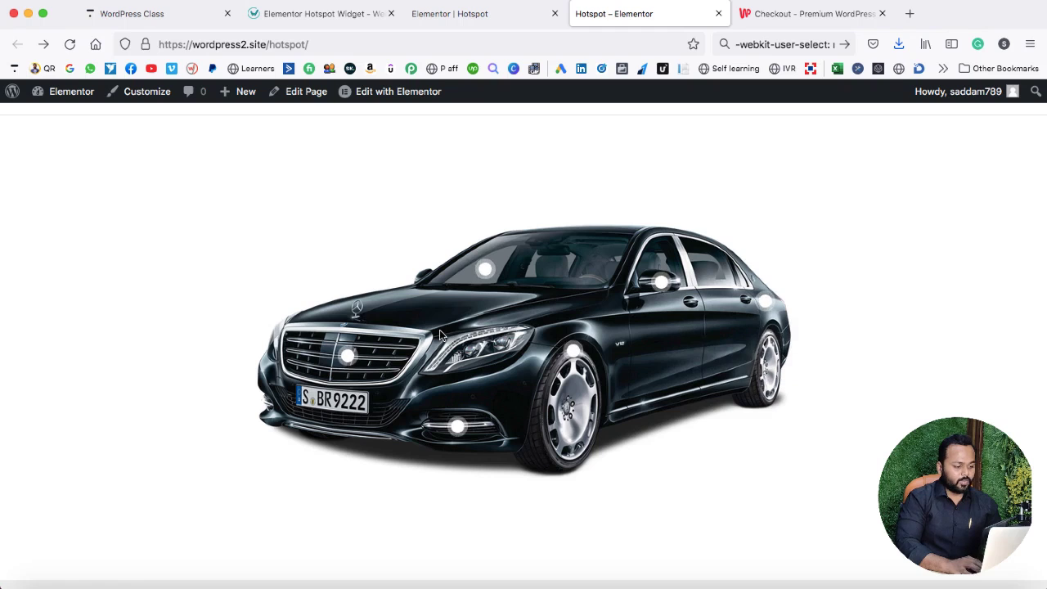
mouse_move(348, 360)
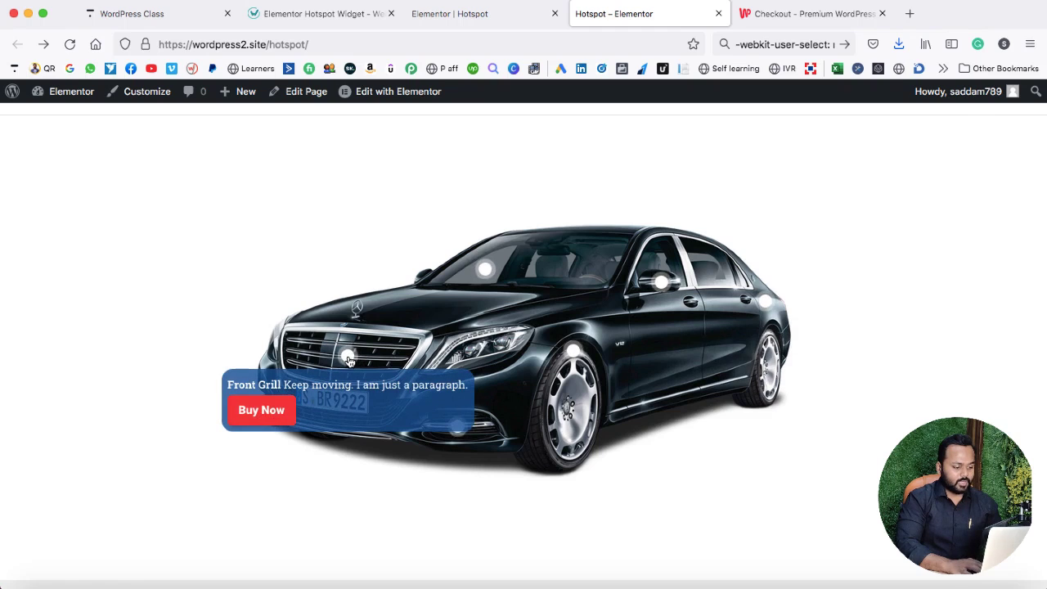
left_click(270, 411)
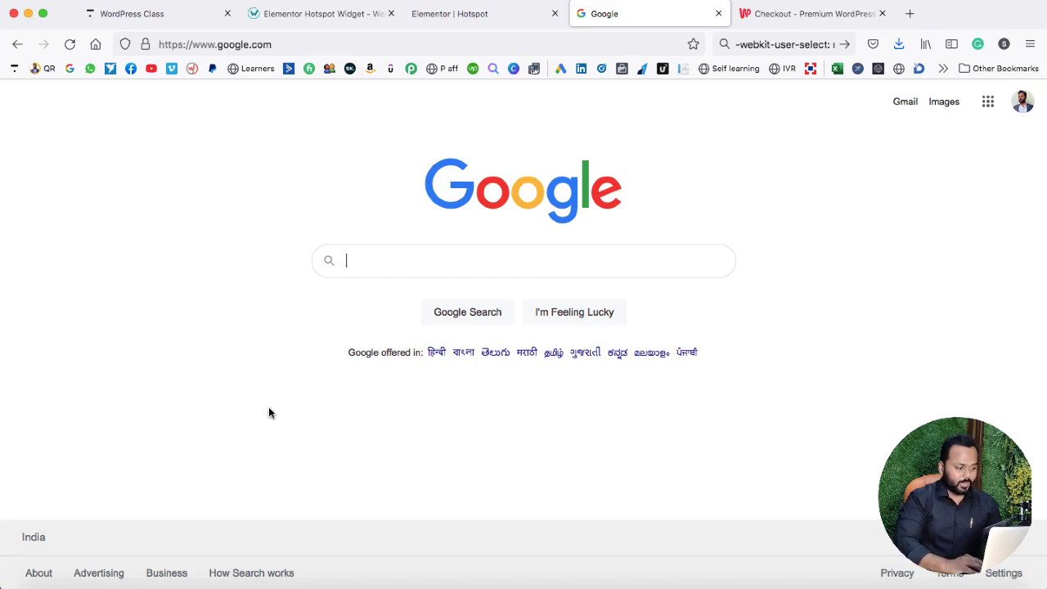
left_click(17, 44)
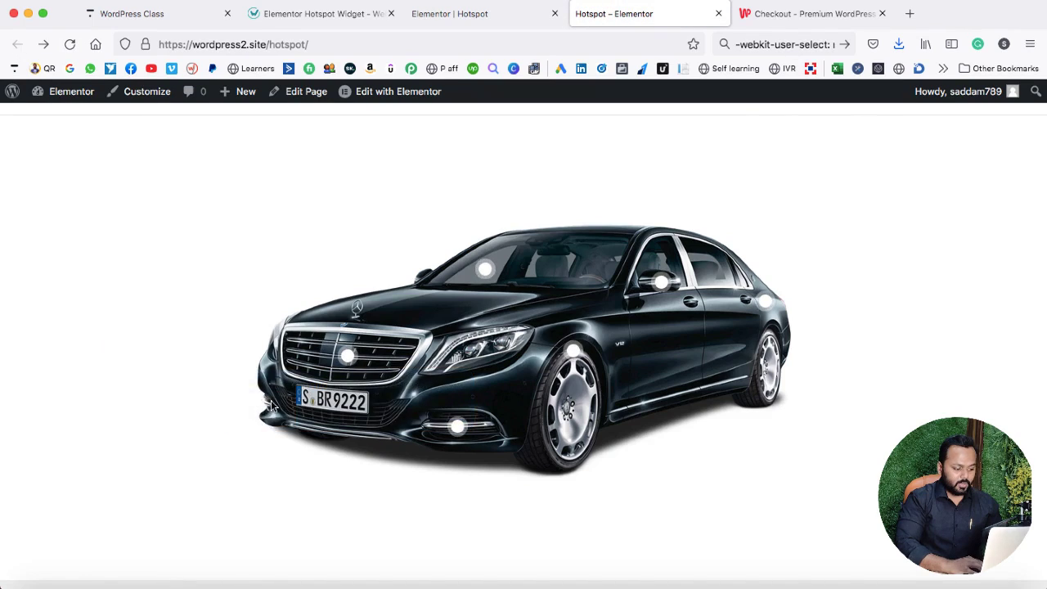
mouse_move(348, 358)
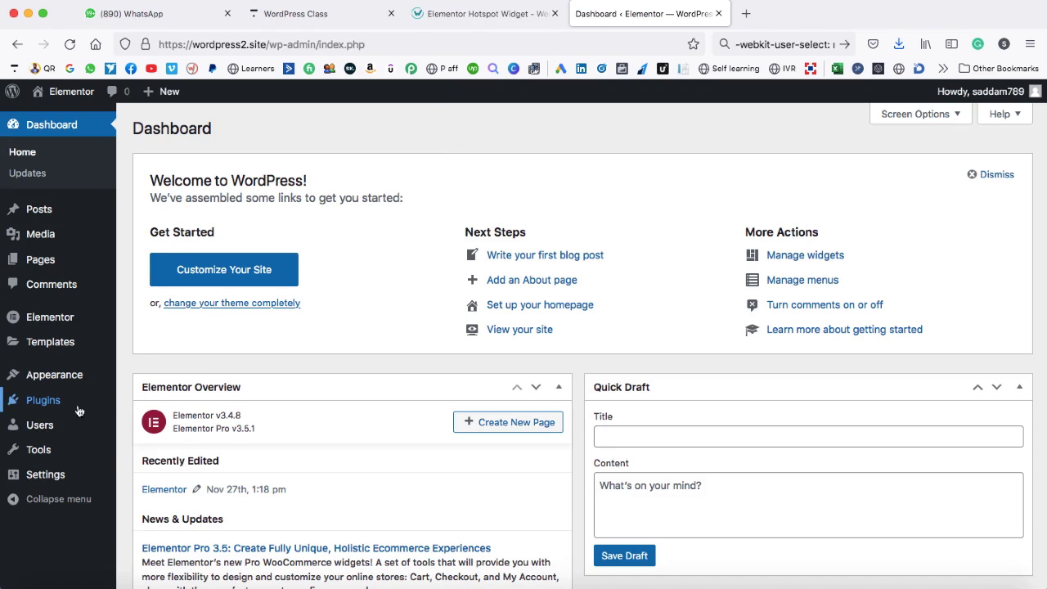
Step: Highlight Elementor and Elementor Pro in Installed Plugins, then start a new browser tab
mouse_move(37, 401)
left_click(141, 403)
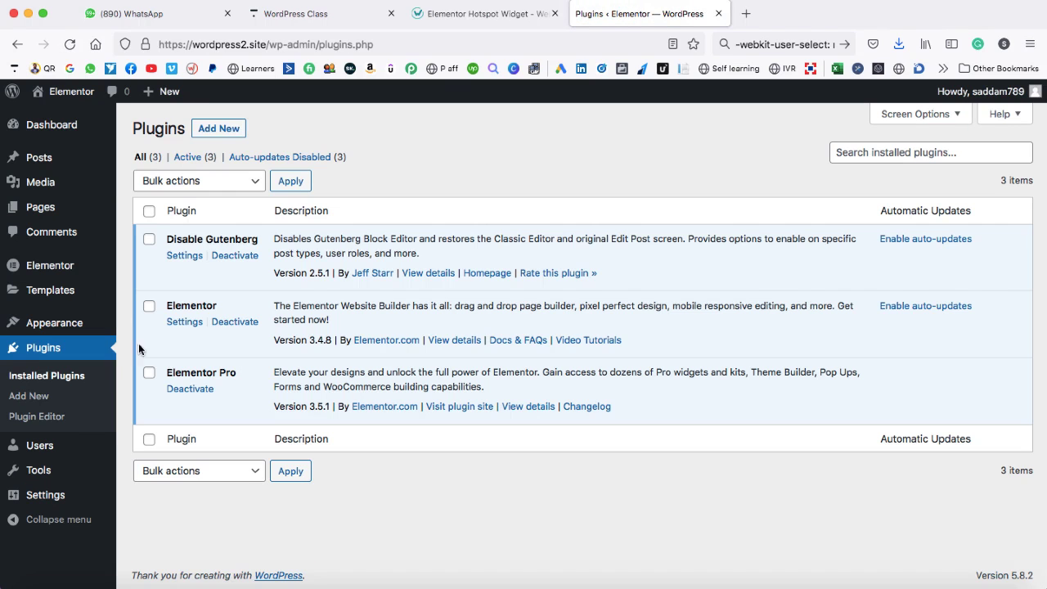
left_click_drag(166, 305, 212, 303)
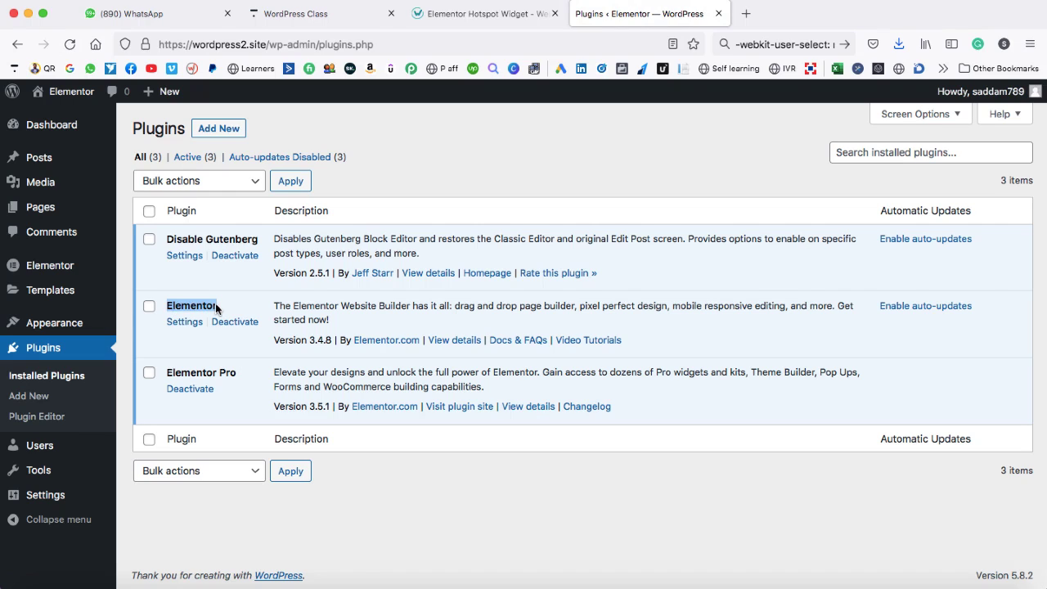
left_click_drag(167, 372, 235, 371)
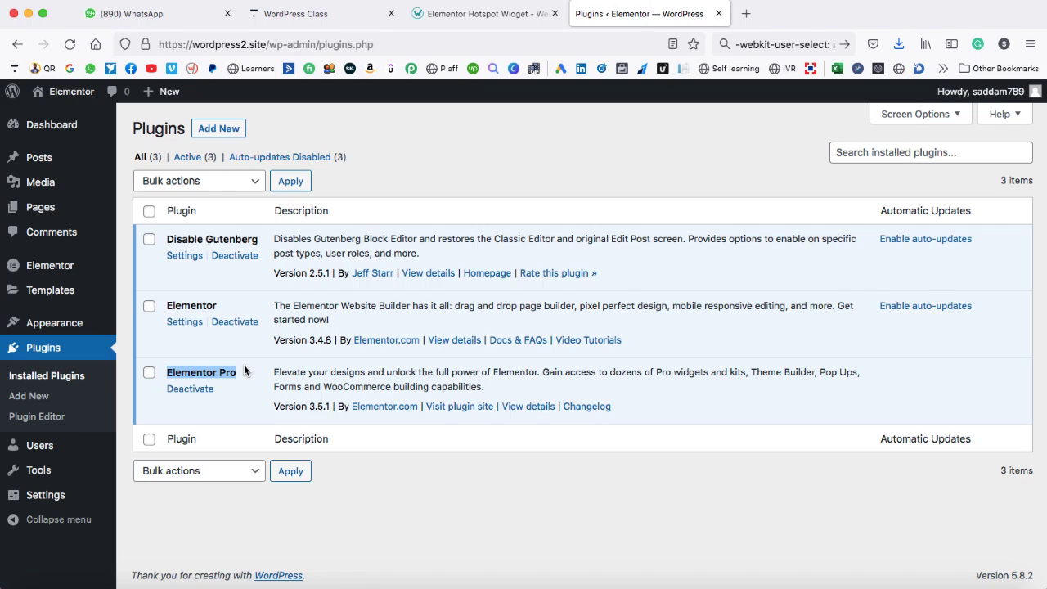
left_click(243, 371)
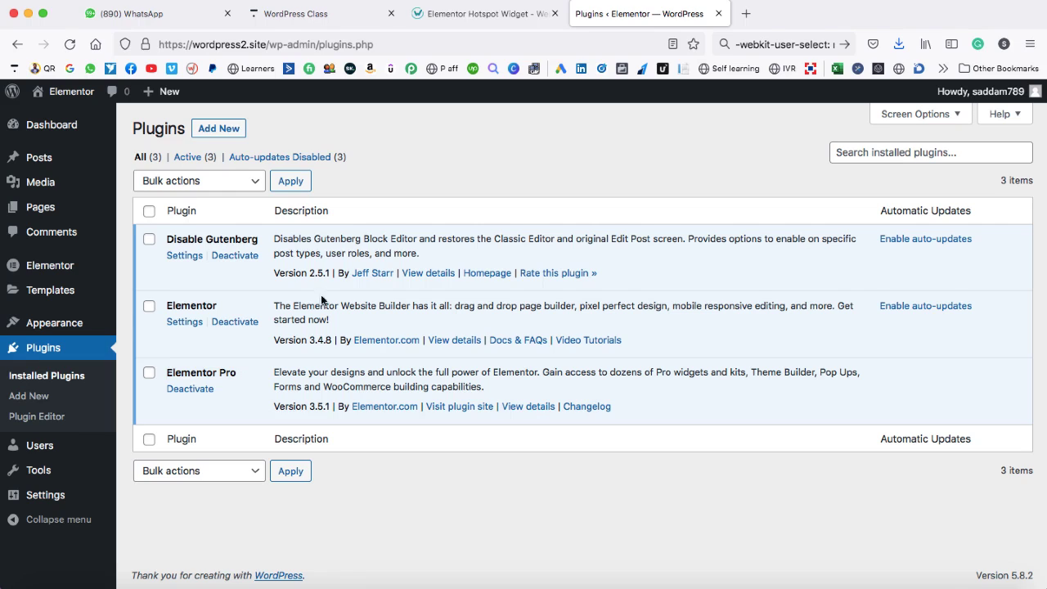
left_click(746, 13)
Step: Load wpscratch.com and add Elementor Pro Page Builder to the cart
type("wps")
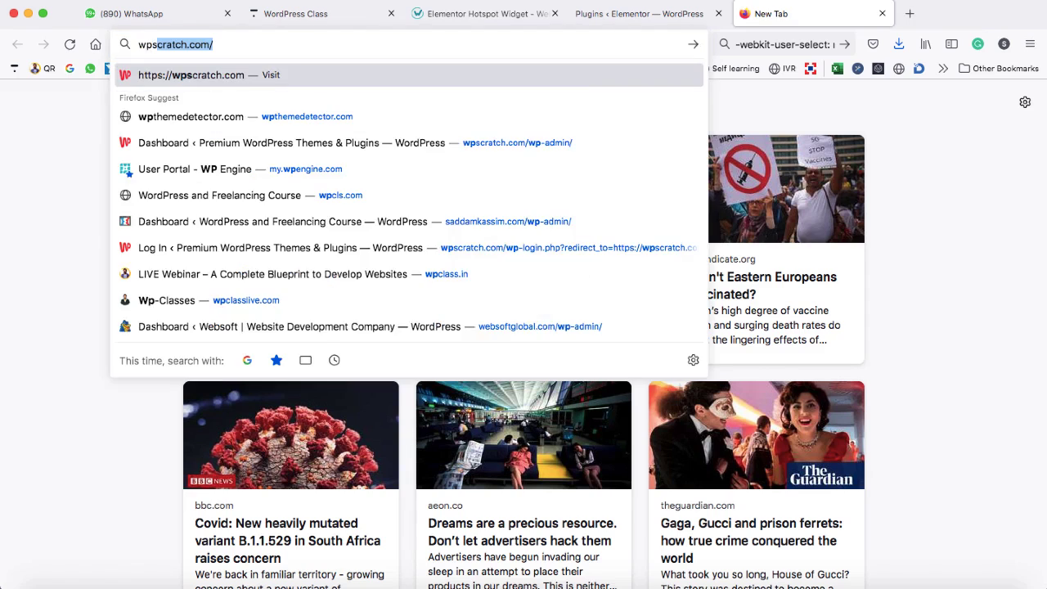
key("Return")
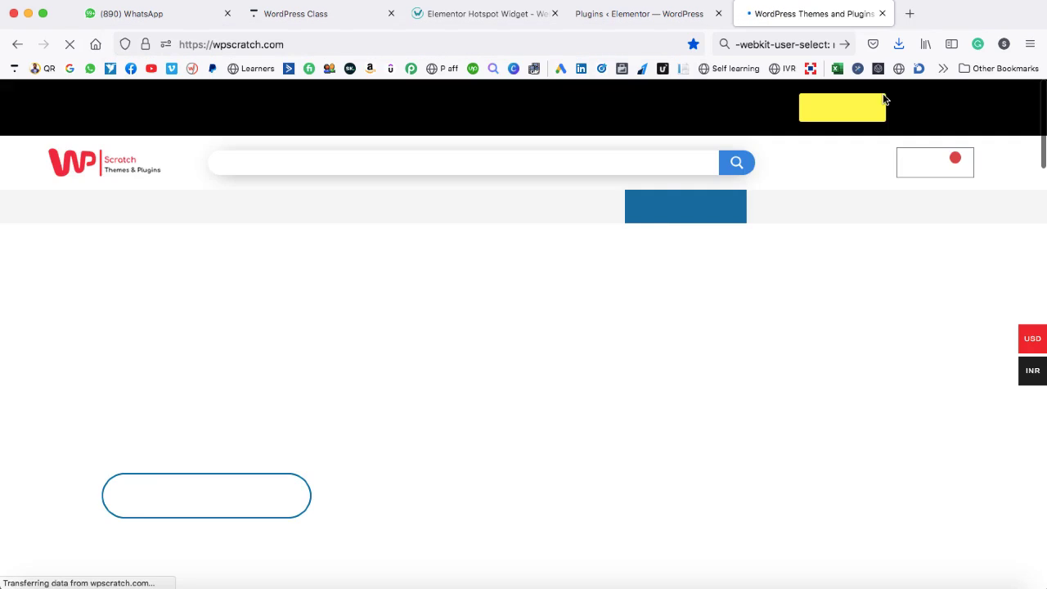
scroll(570, 243, "down", 10)
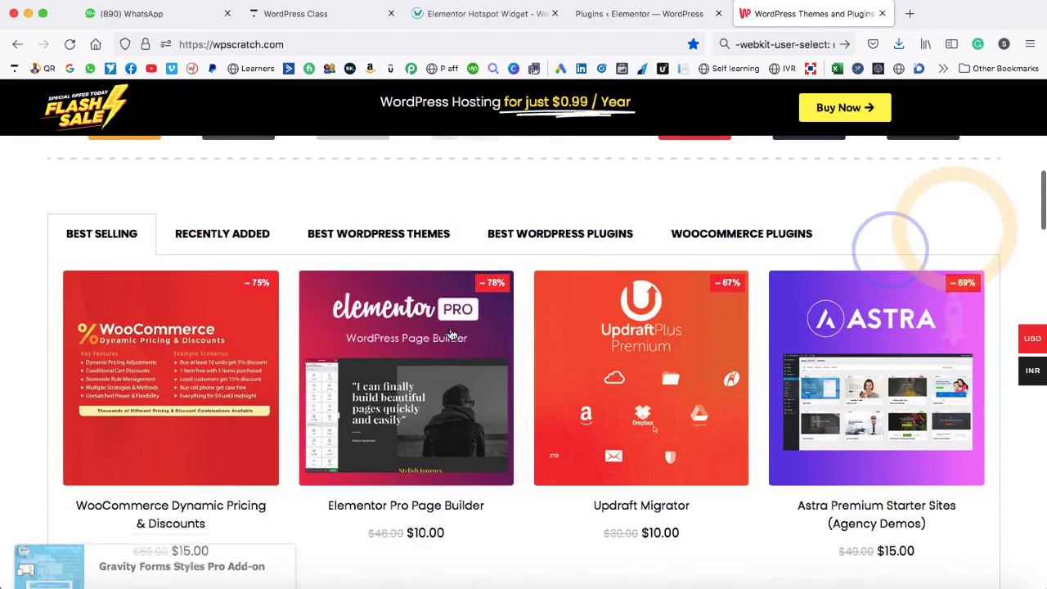
mouse_move(452, 335)
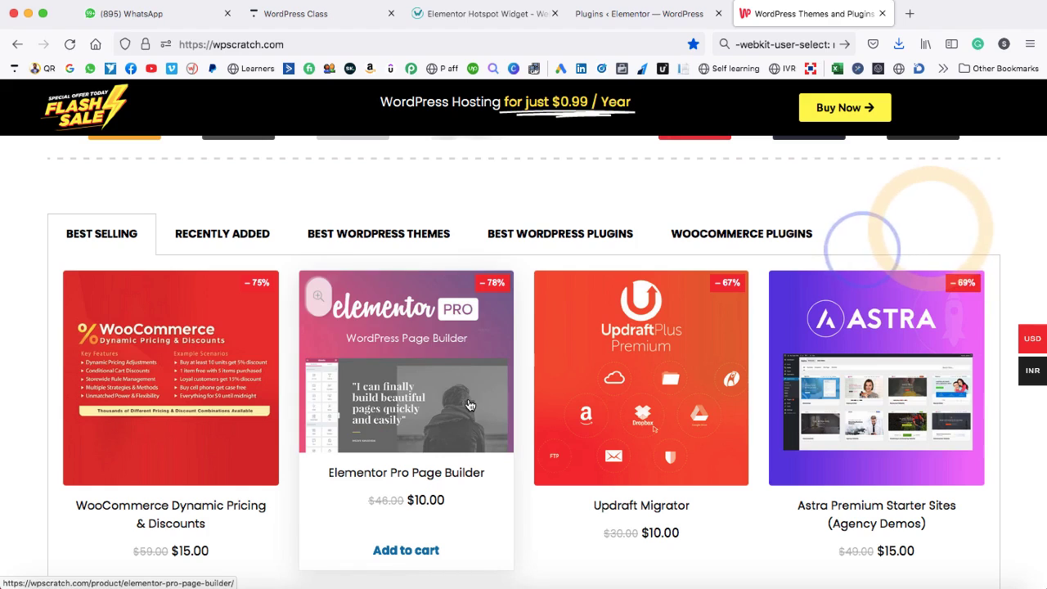
left_click(398, 554)
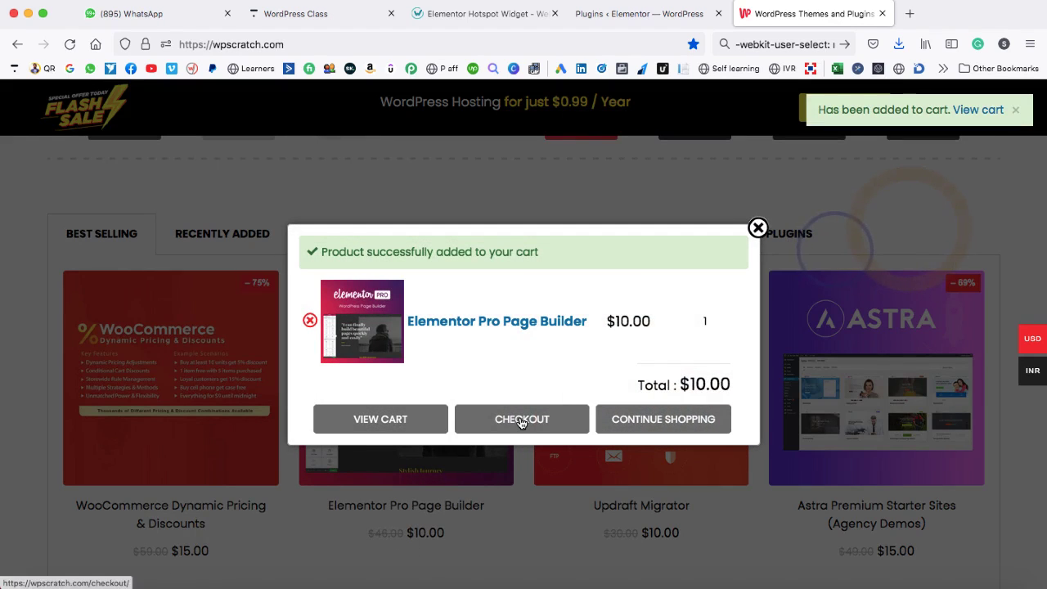
Step: Proceed to checkout, confirm the $10.00 total, and return to the WordPress Plugins tab
left_click(521, 420)
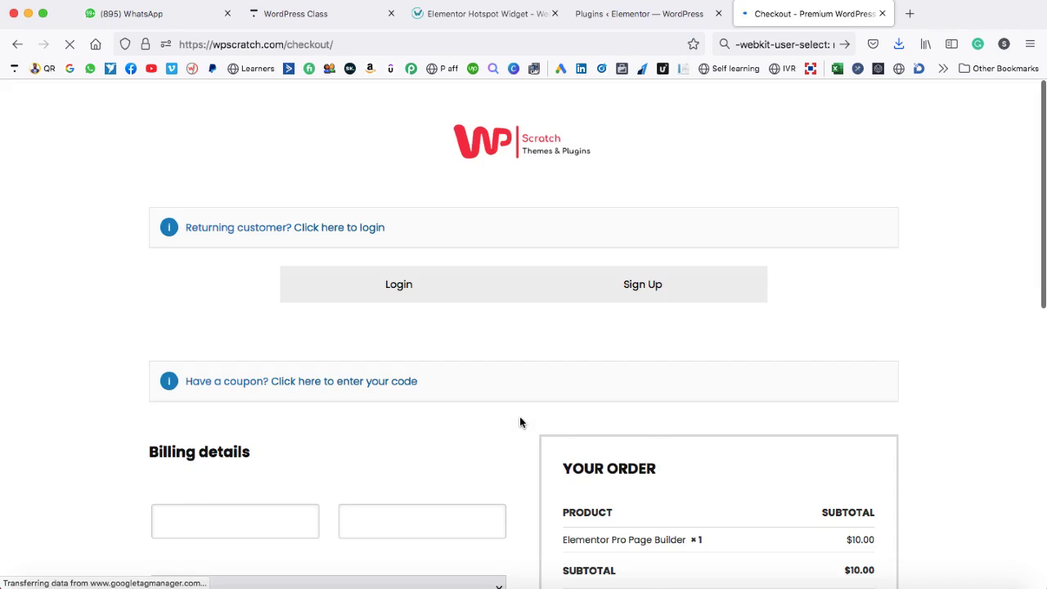
scroll(520, 422, "down", 5)
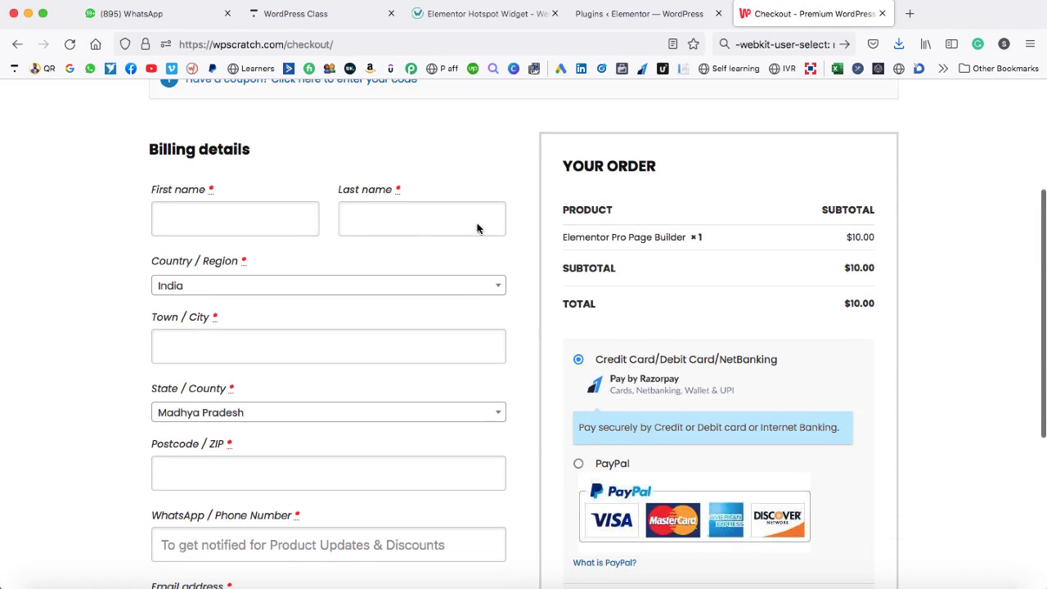
scroll(712, 329, "down", 2)
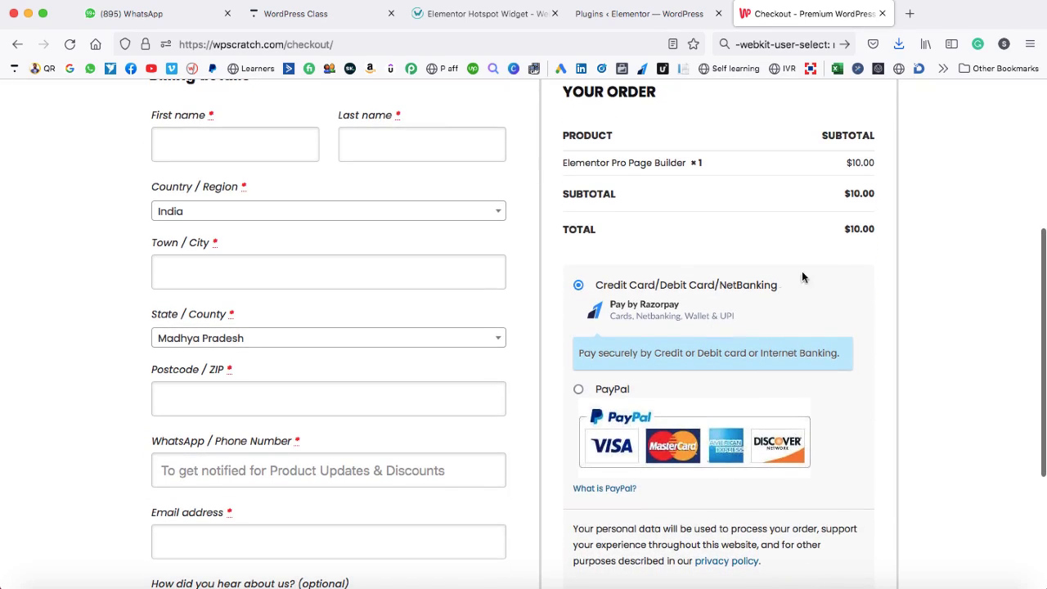
left_click_drag(844, 230, 869, 229)
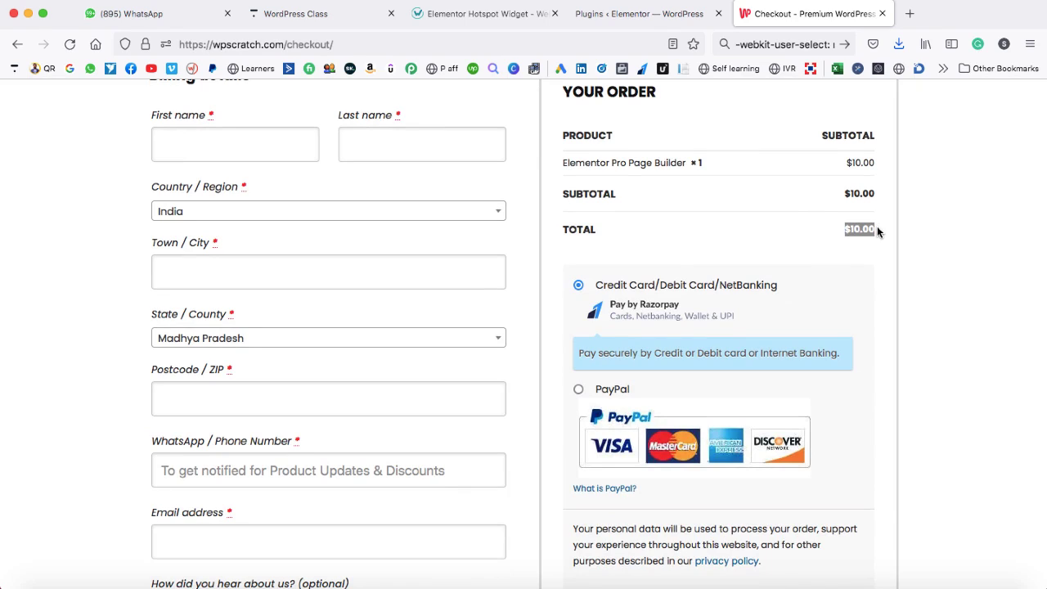
left_click(635, 21)
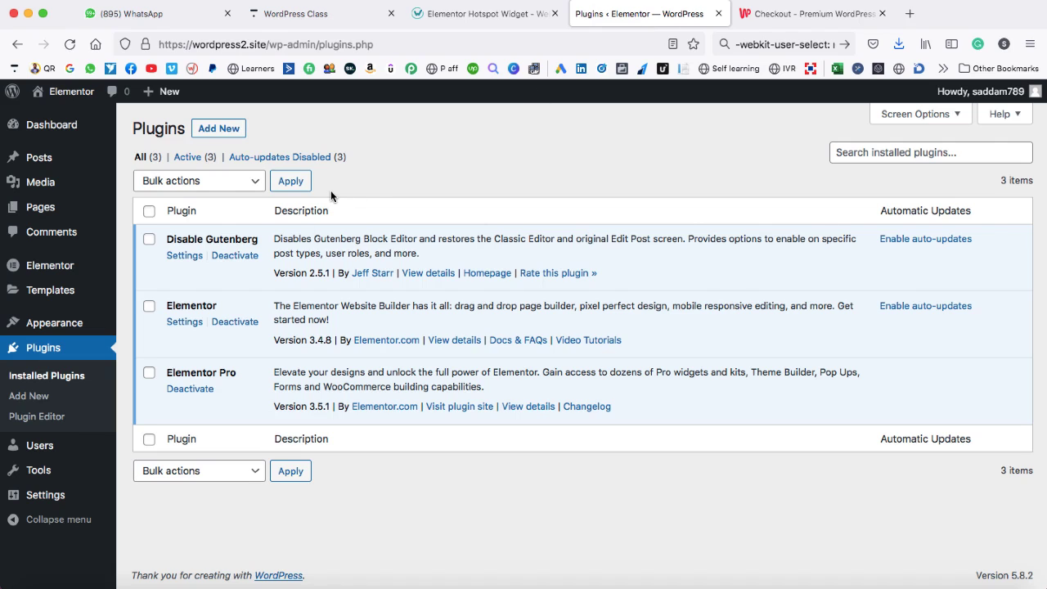
Step: Publish a new page titled 'Hotspot' and open it in Elementor
mouse_move(70, 208)
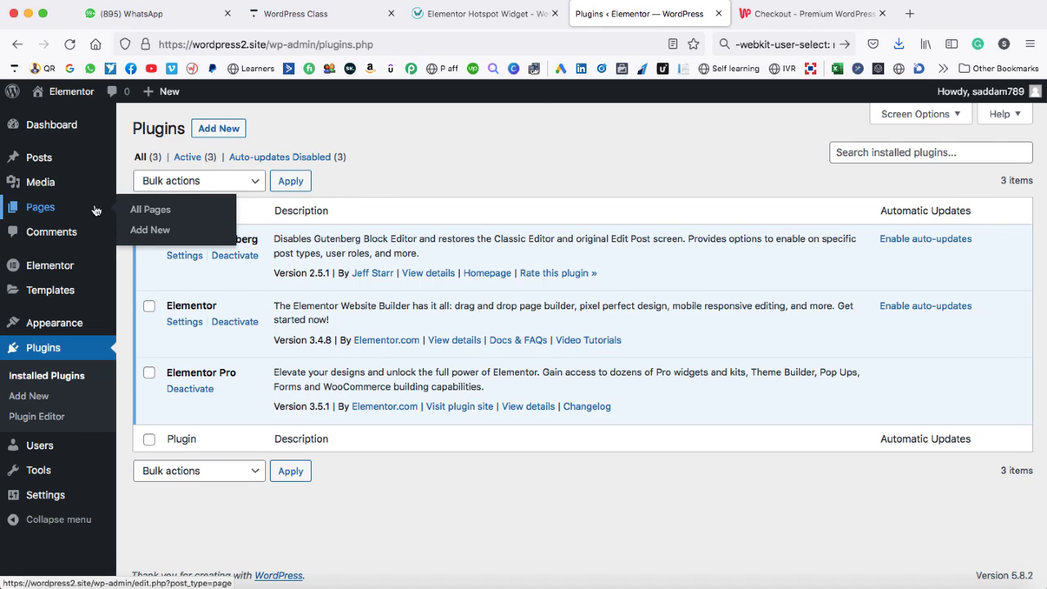
left_click(141, 234)
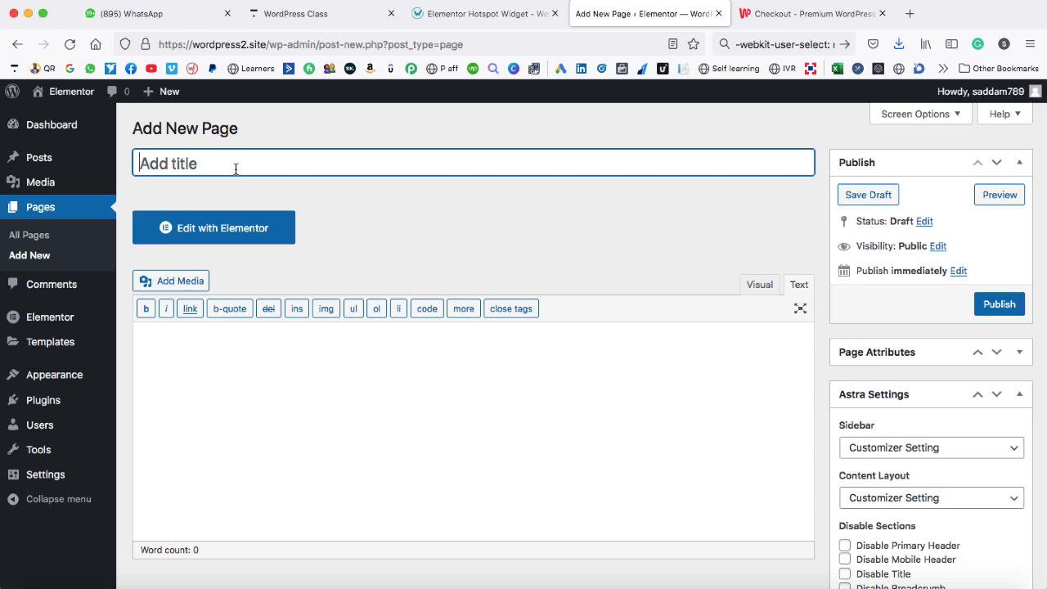
type("Hotspot")
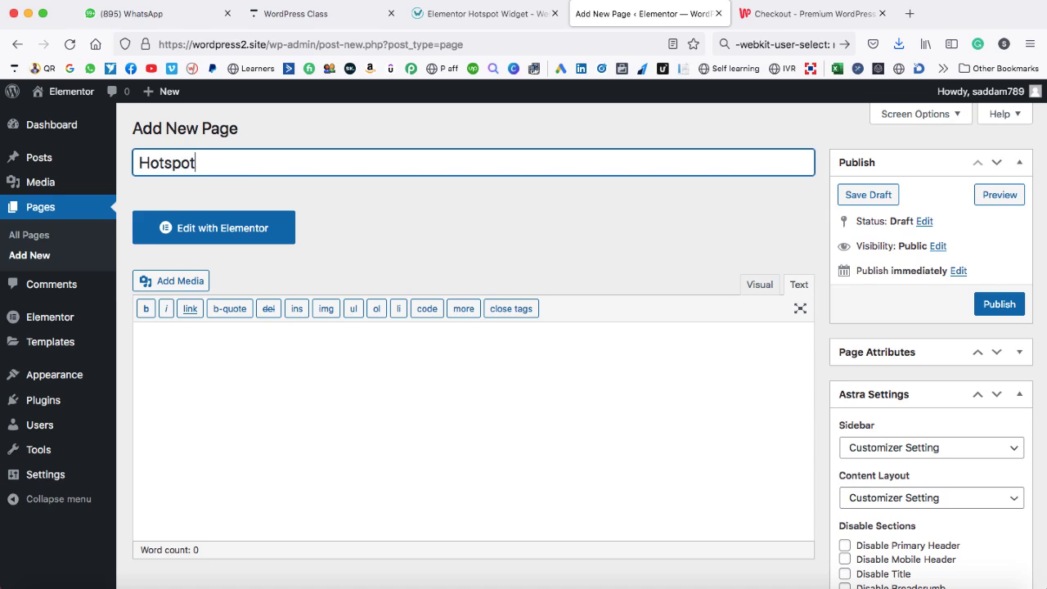
left_click(1005, 307)
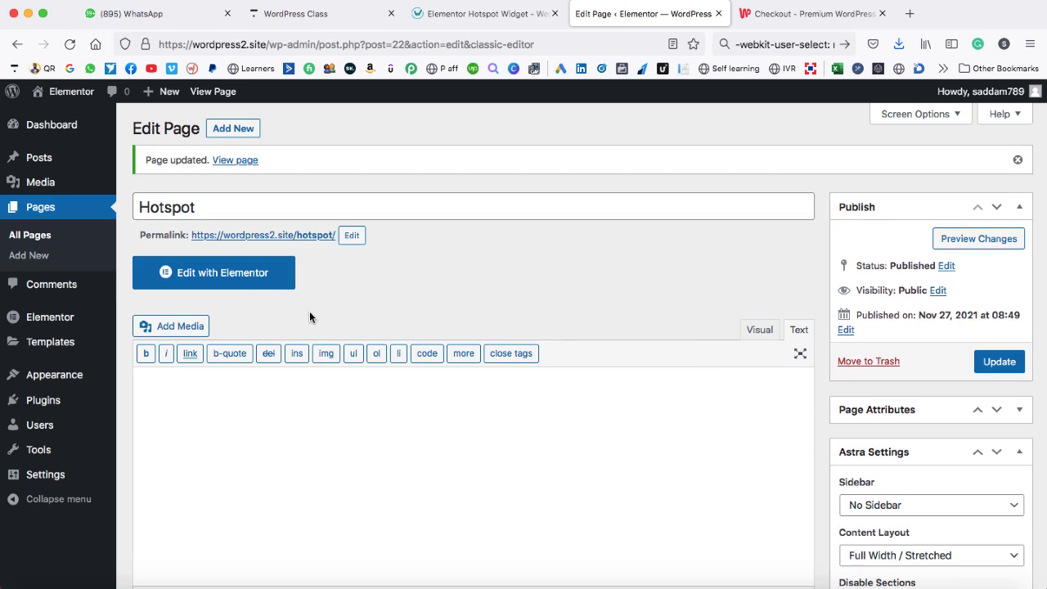
left_click(234, 273)
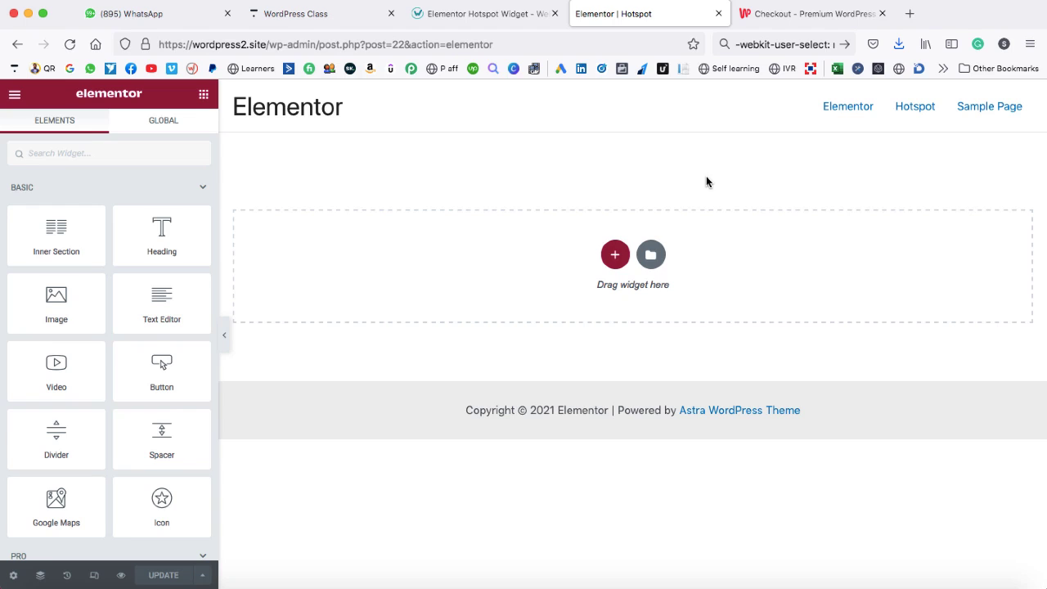
Step: Add a single-column section to the Hotspot page
left_click(615, 257)
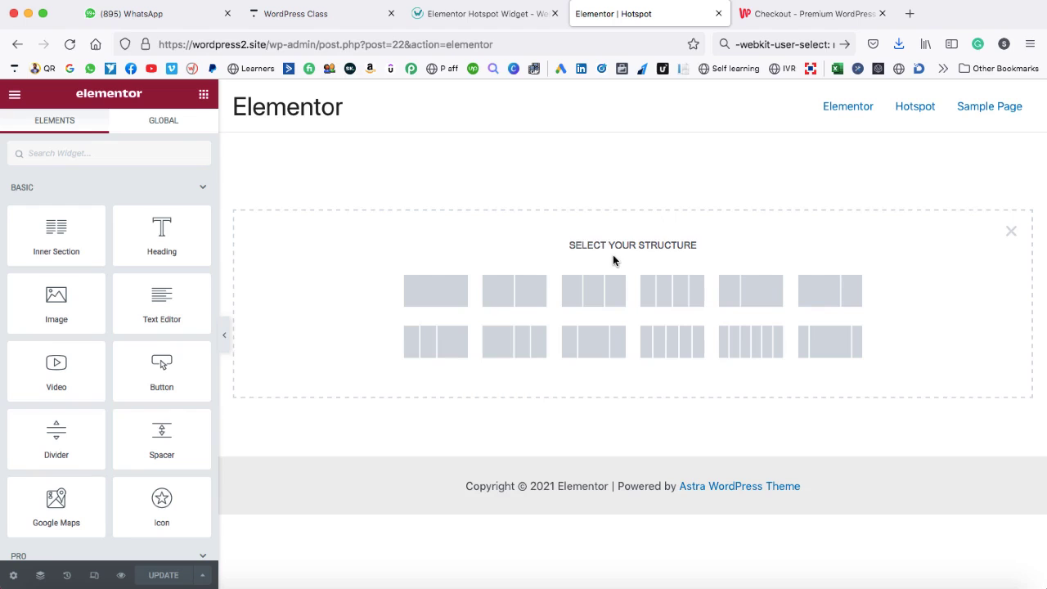
left_click(436, 292)
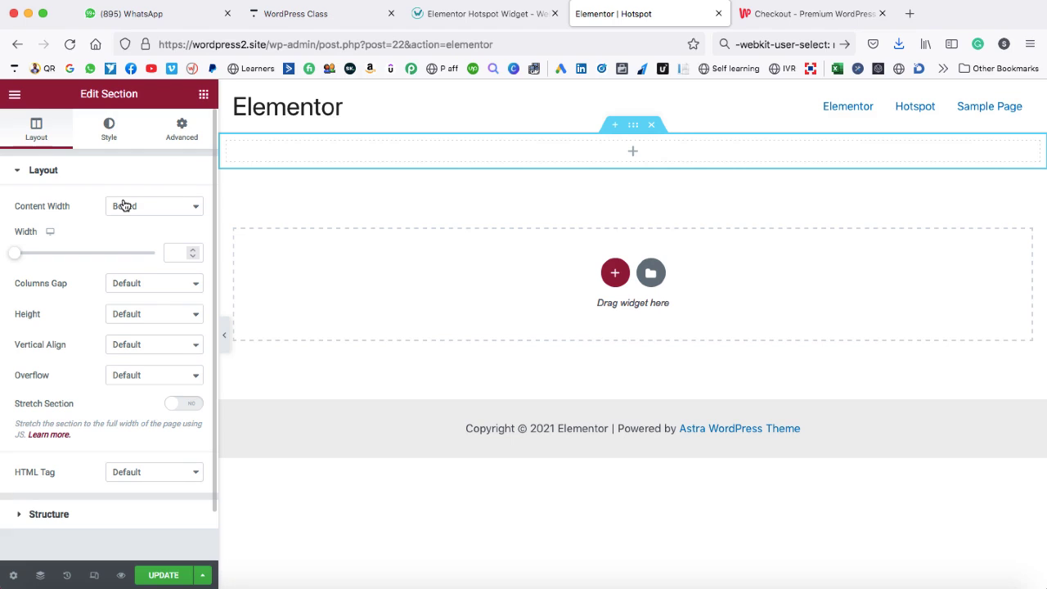
right_click(632, 129)
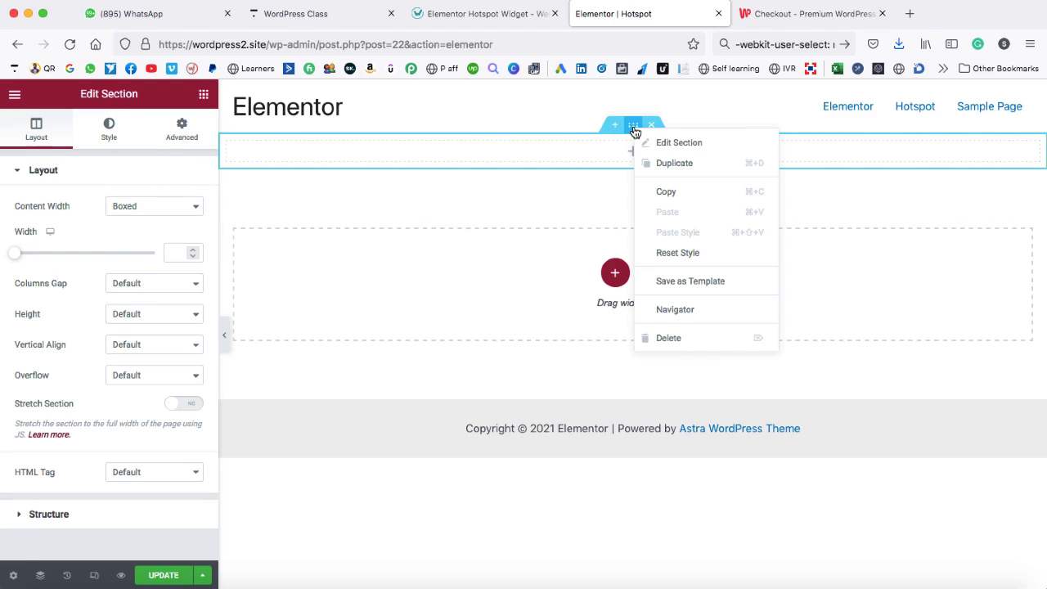
left_click(677, 142)
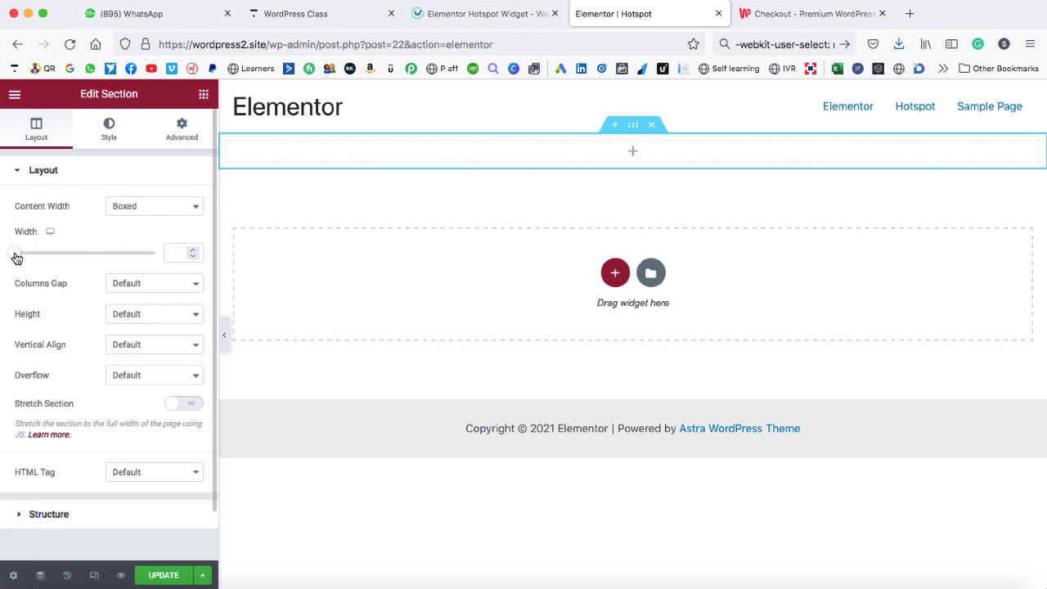
Step: Set the section's content width to 800
left_click_drag(17, 258, 56, 259)
double_click(173, 251)
type("800")
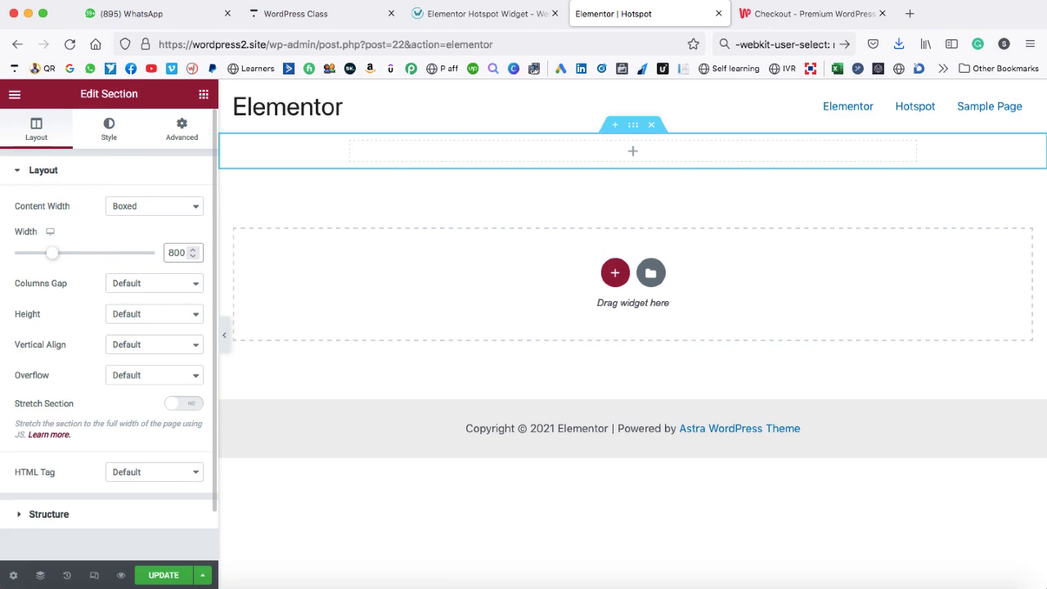
left_click(631, 156)
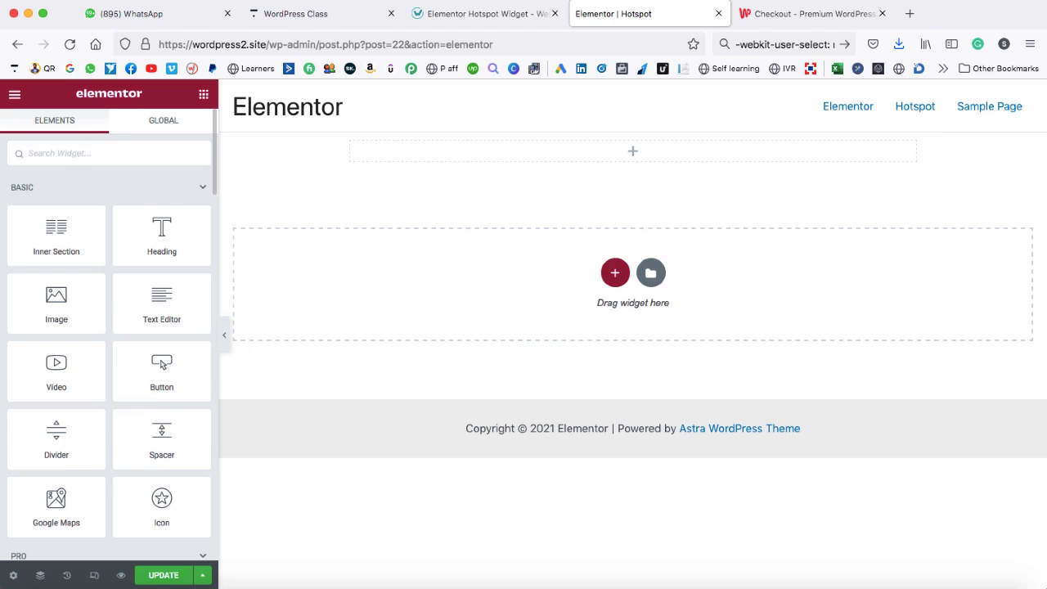
Step: Search widgets for 'hots' and drop the Hotspot widget into the 800-wide section
type("hots")
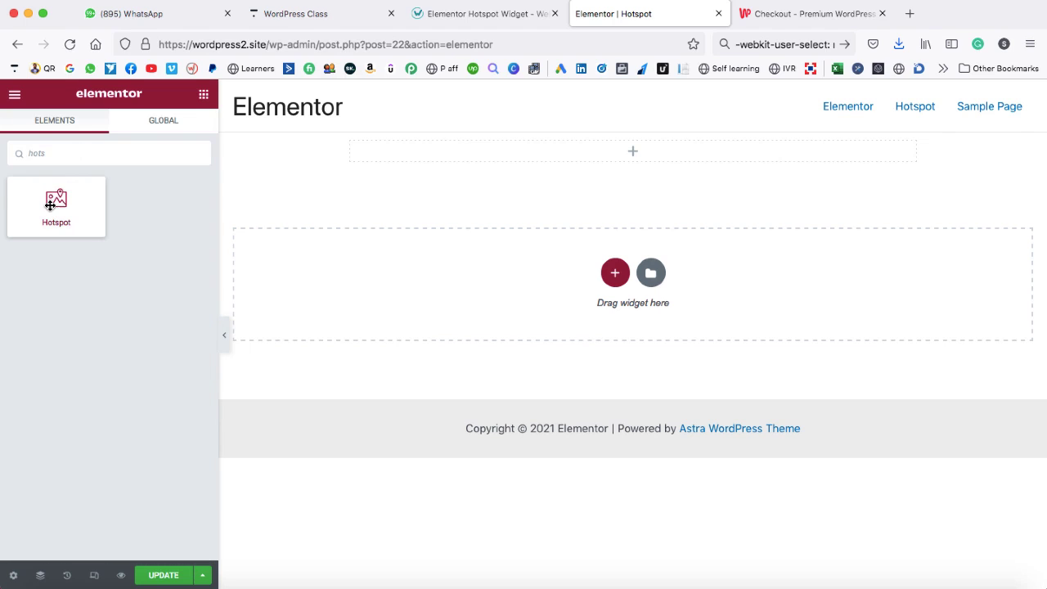
left_click_drag(50, 205, 408, 155)
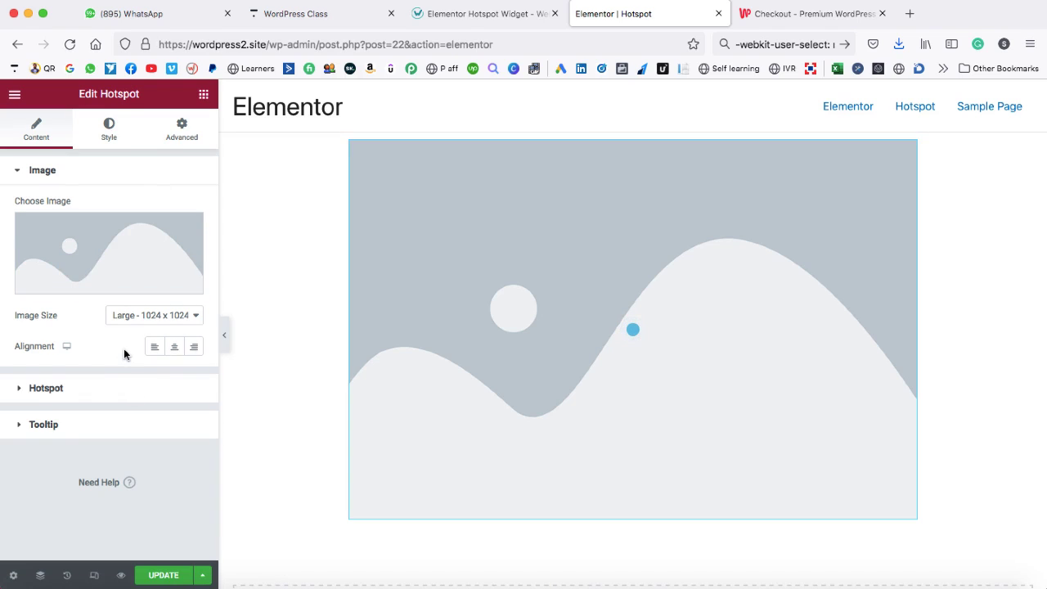
Step: Upload and insert the black Mercedes PNG into the Hotspot widget at Full image size
left_click(112, 283)
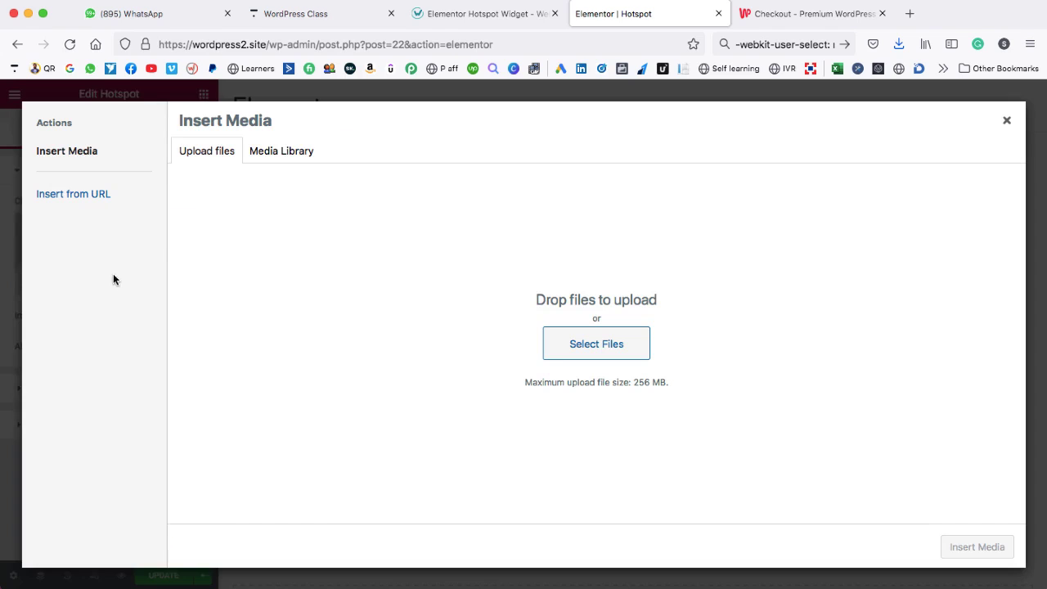
left_click(593, 345)
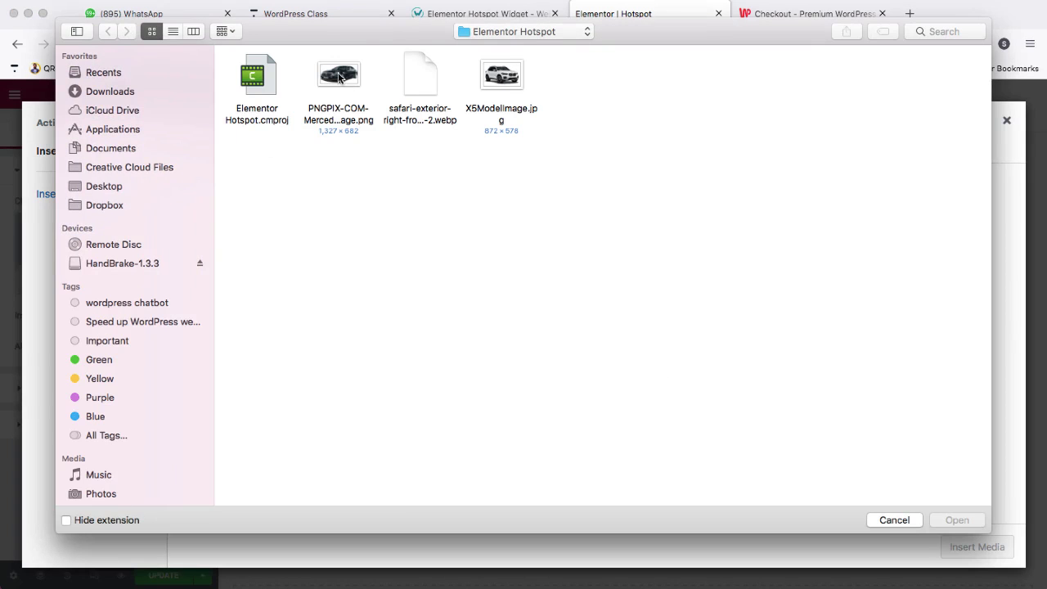
left_click(340, 77)
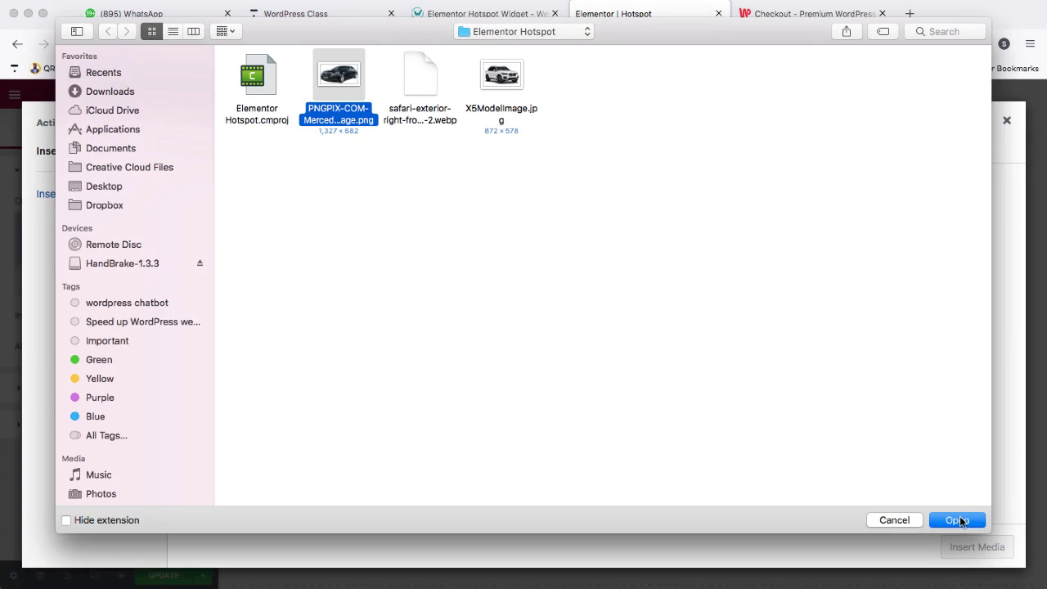
left_click(959, 520)
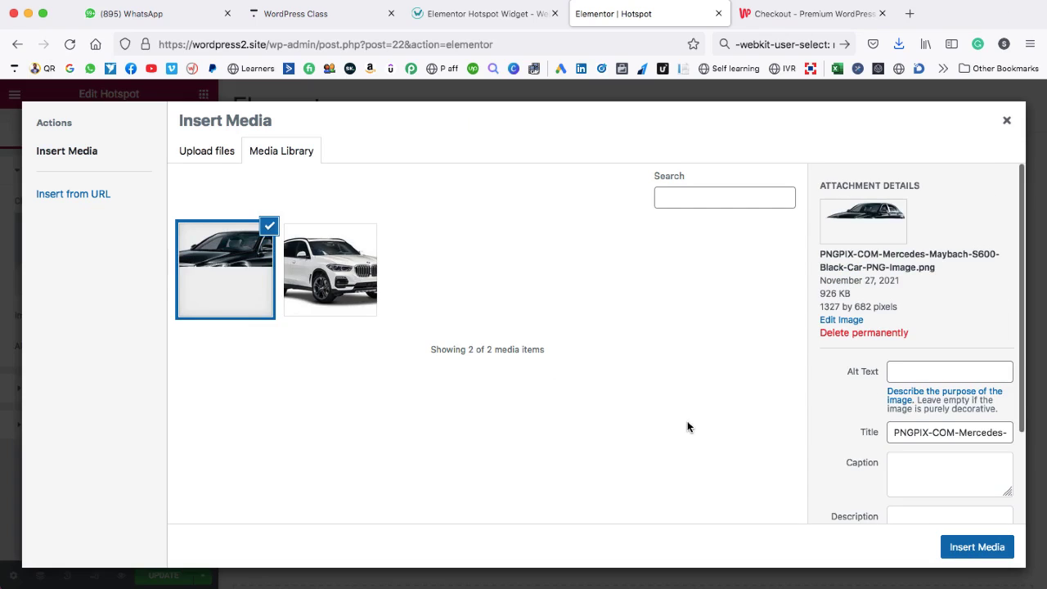
left_click(982, 541)
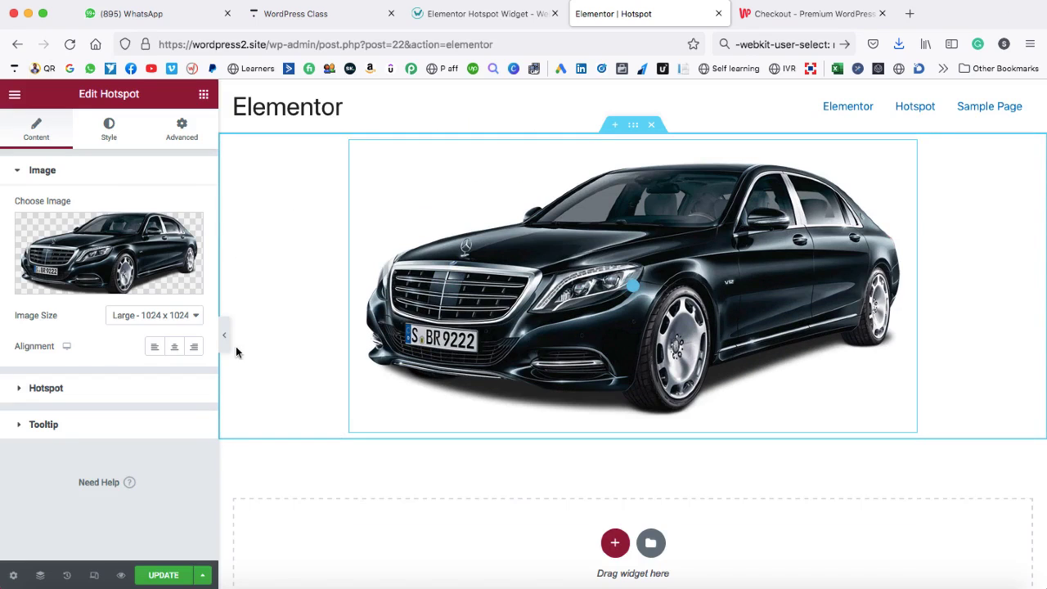
left_click(151, 317)
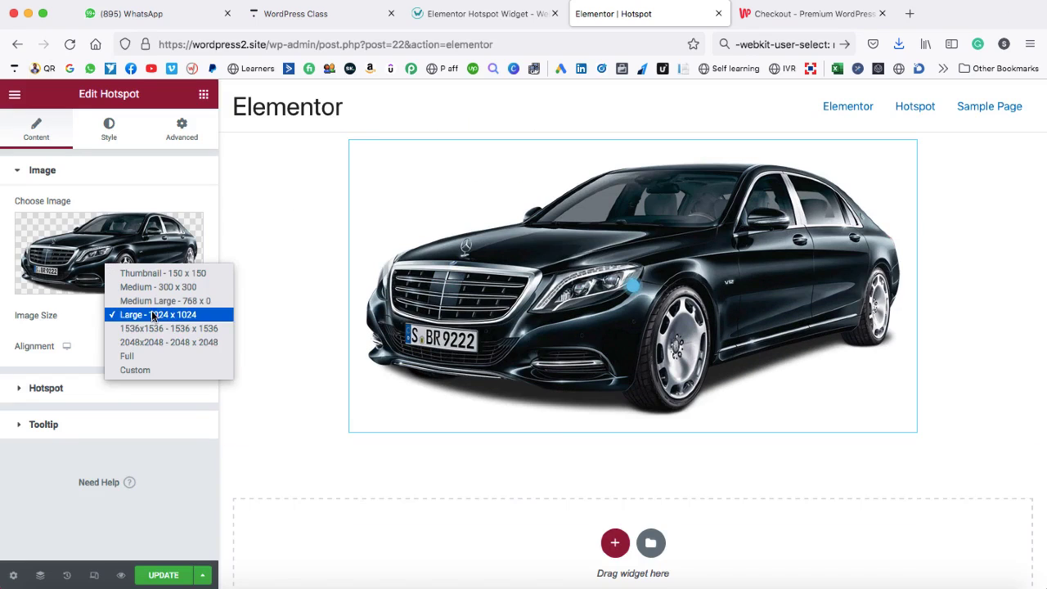
left_click(158, 356)
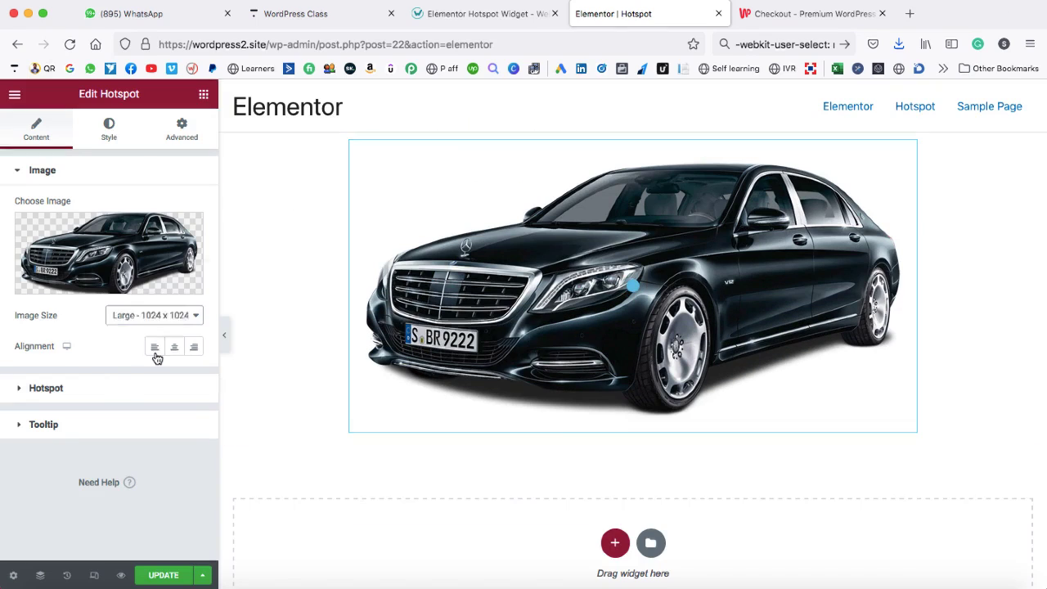
left_click(24, 390)
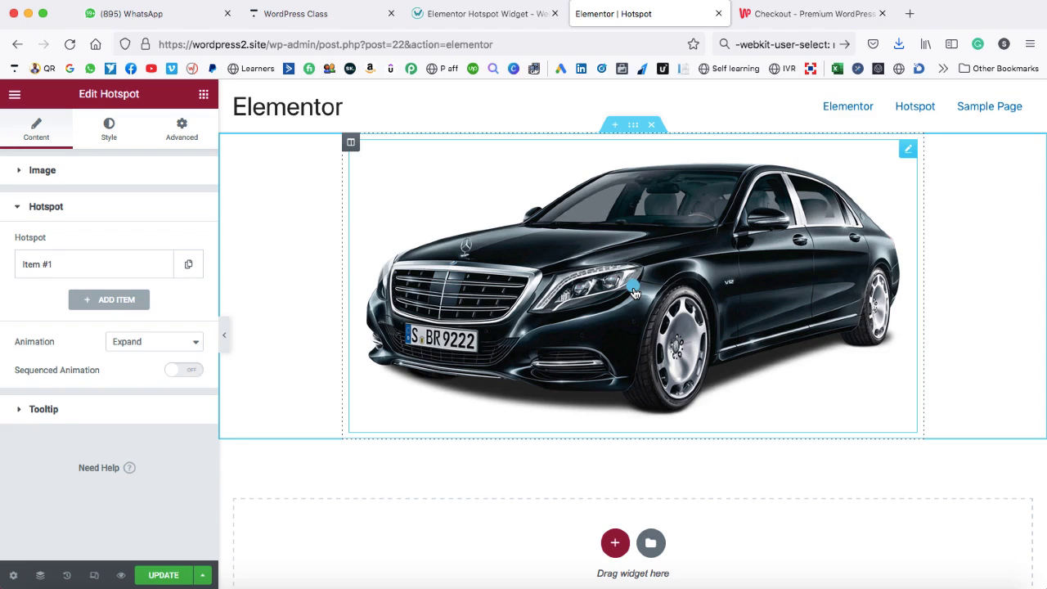
Step: Set the hotspot marker colour to white (#FFFFFF)
left_click(111, 133)
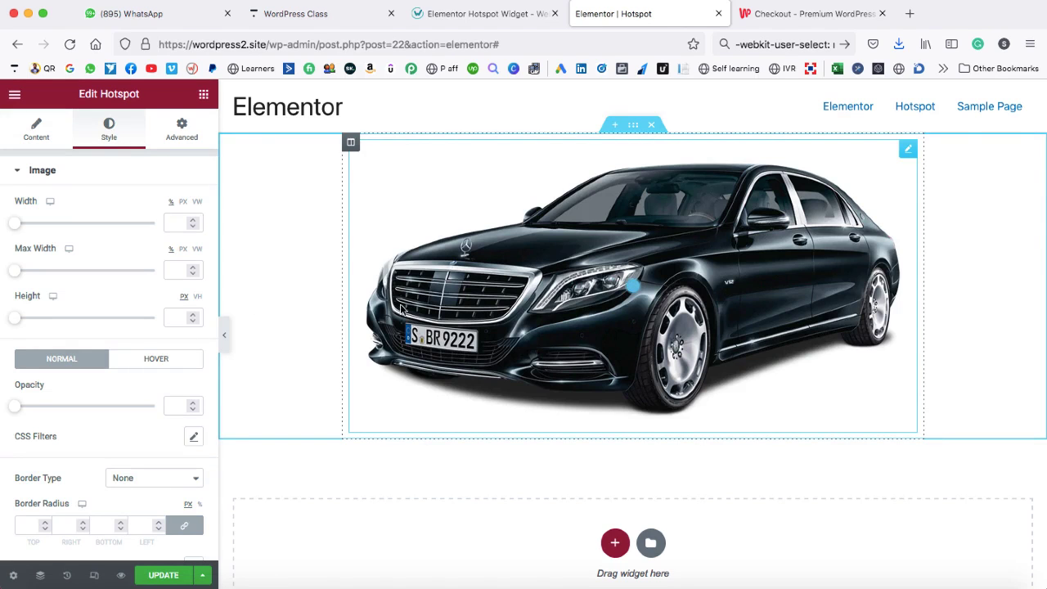
scroll(136, 333, "down", 5)
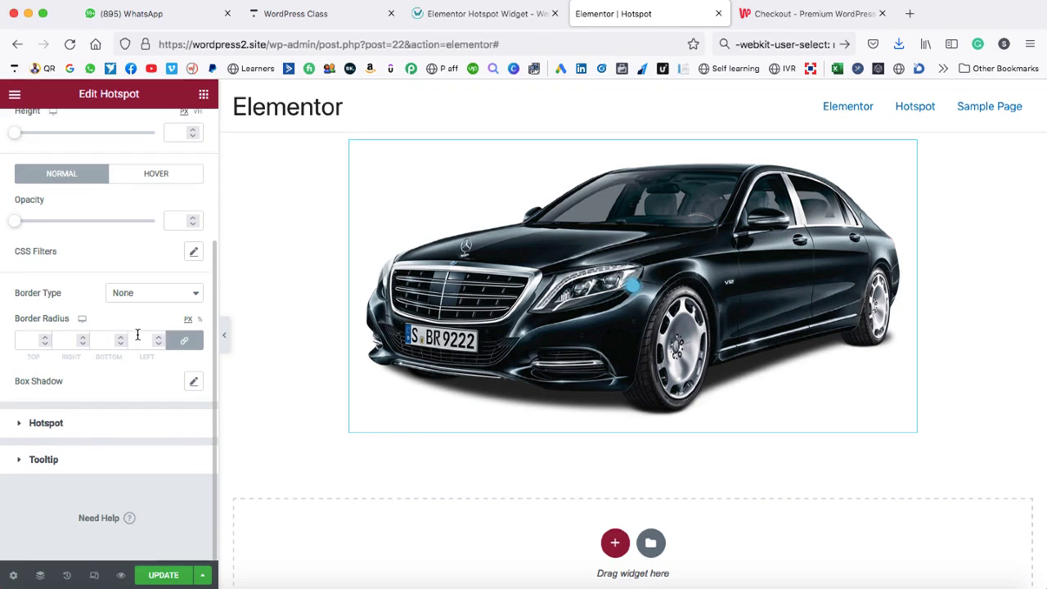
left_click(17, 424)
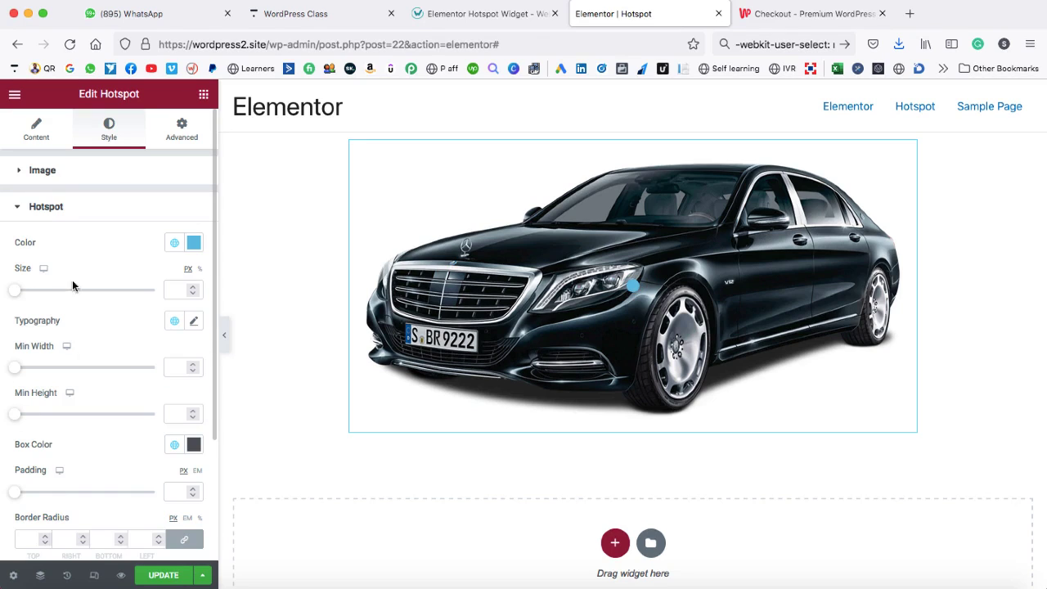
left_click(190, 245)
left_click_drag(67, 336, 14, 292)
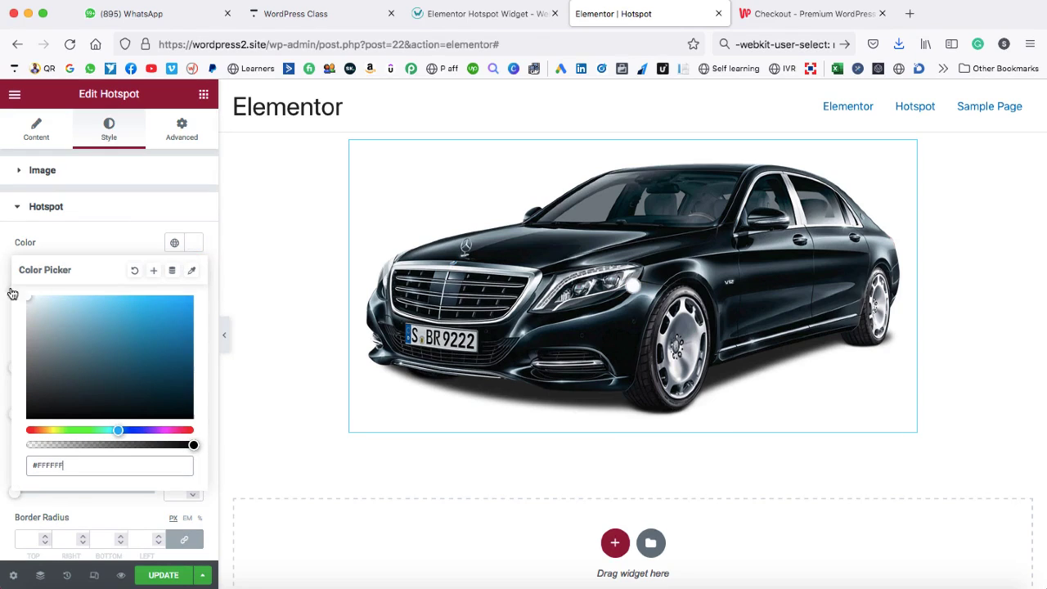
left_click(63, 236)
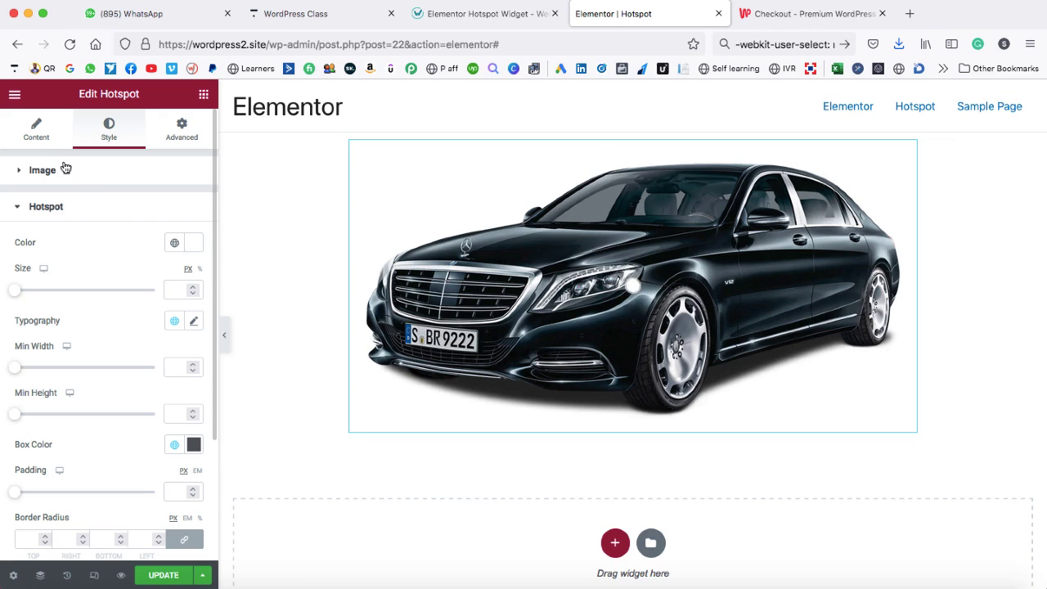
left_click(37, 131)
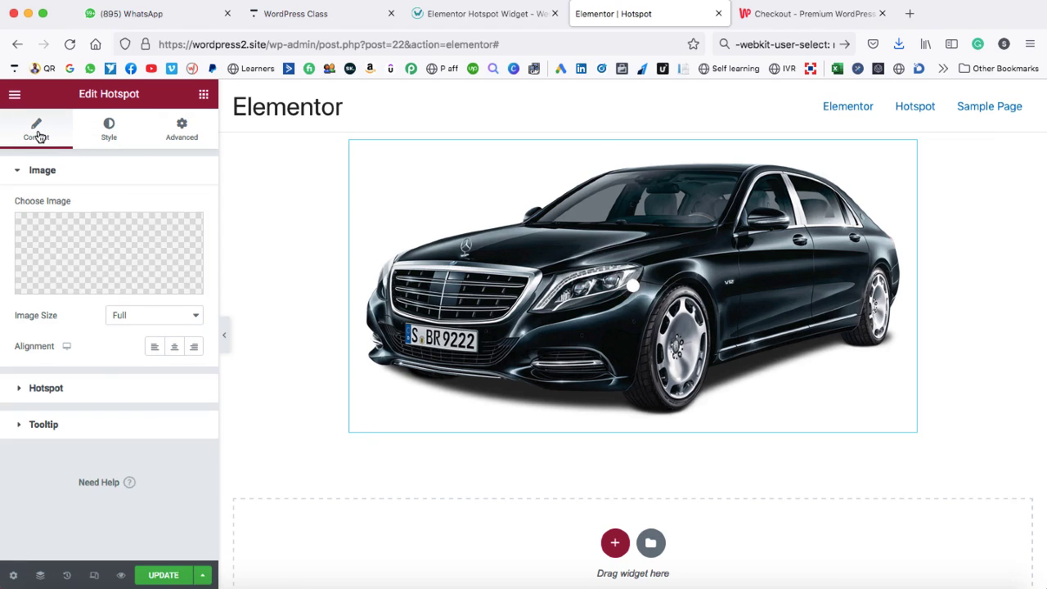
Step: Position Item #1 on the windshield at horizontal offset 43 and vertical offset 21
left_click(23, 388)
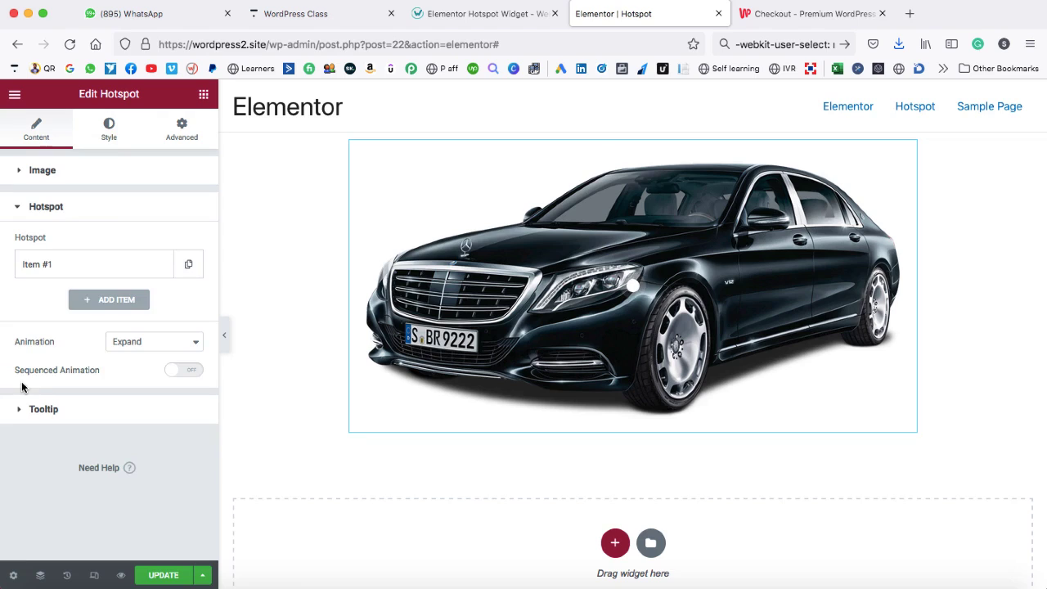
left_click(76, 266)
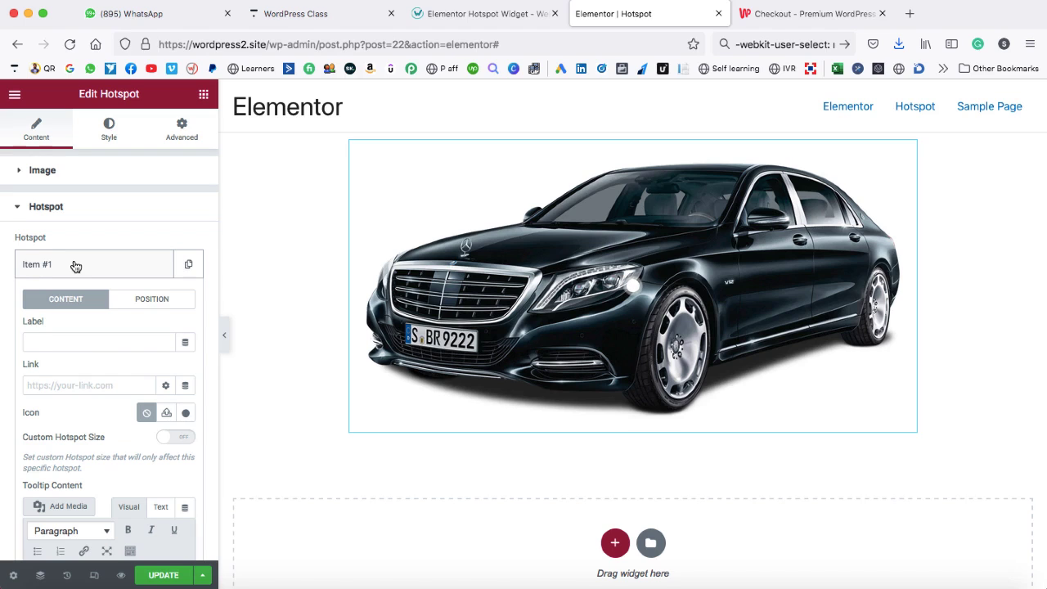
scroll(76, 266, "down", 2)
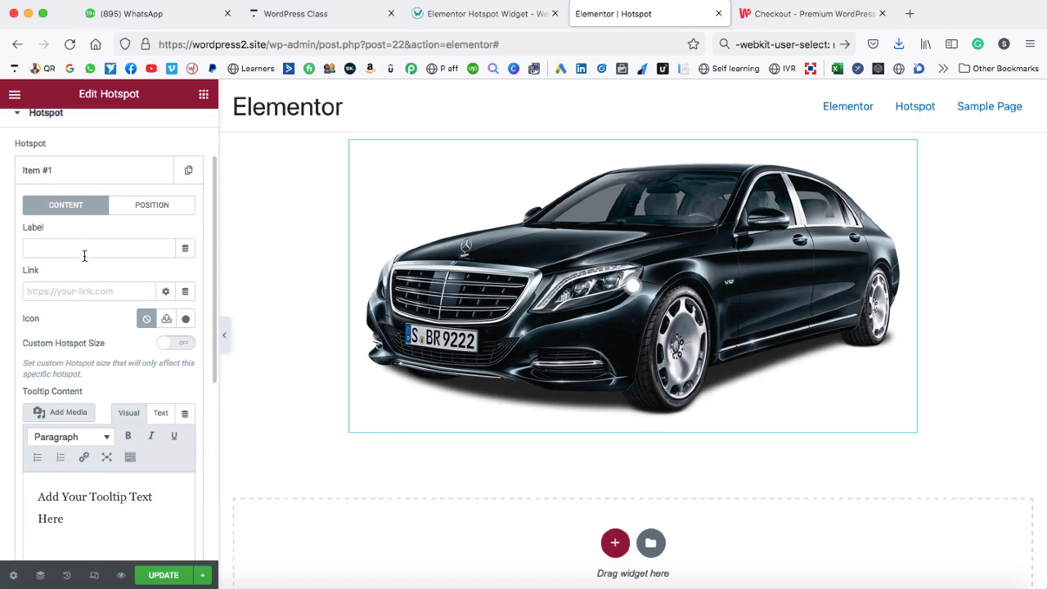
left_click(151, 211)
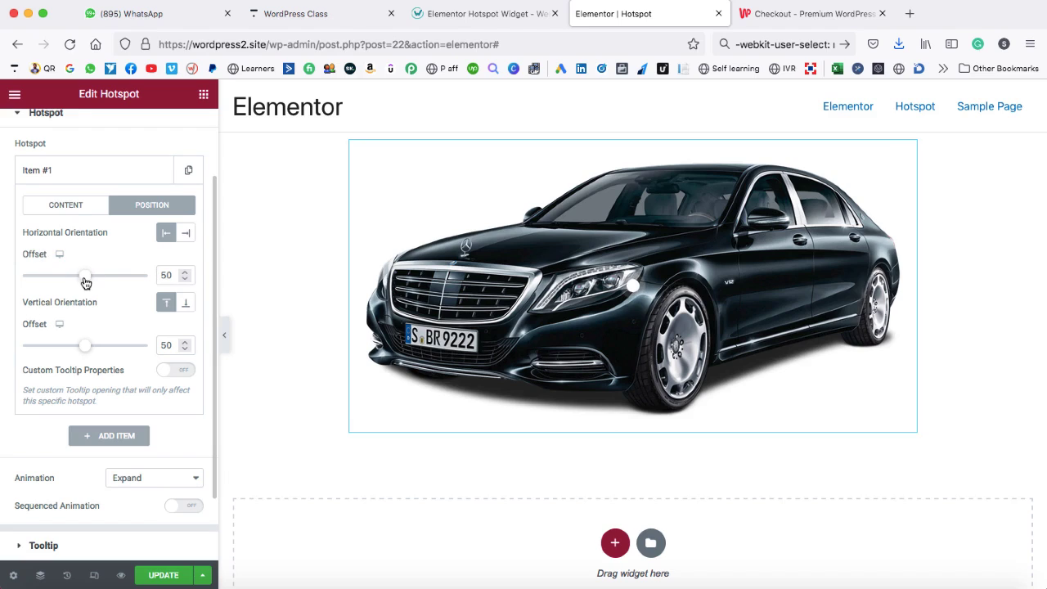
left_click_drag(85, 279, 65, 279)
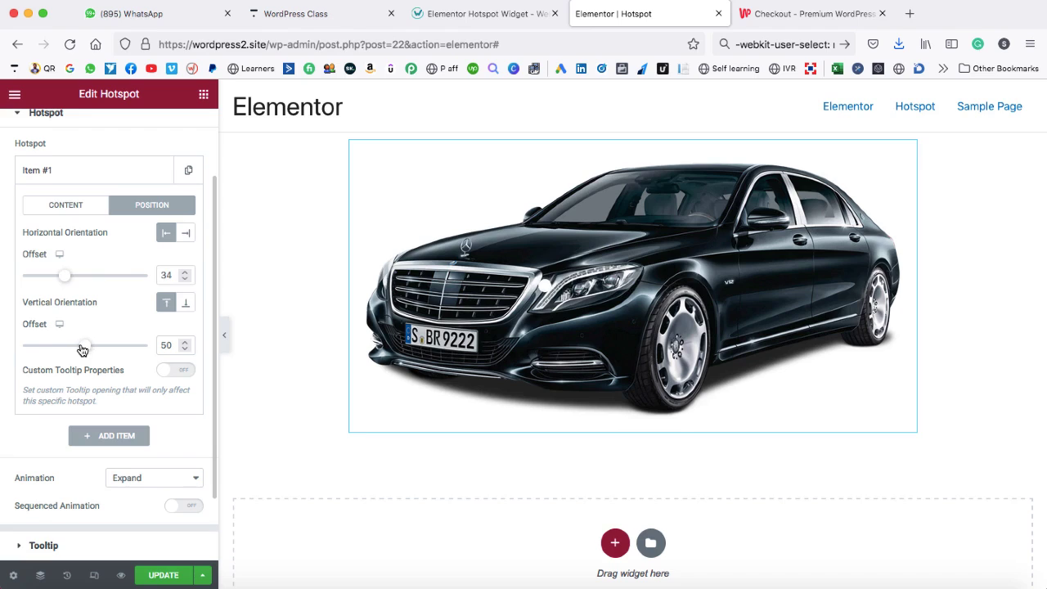
left_click_drag(83, 350, 50, 353)
left_click_drag(62, 278, 74, 278)
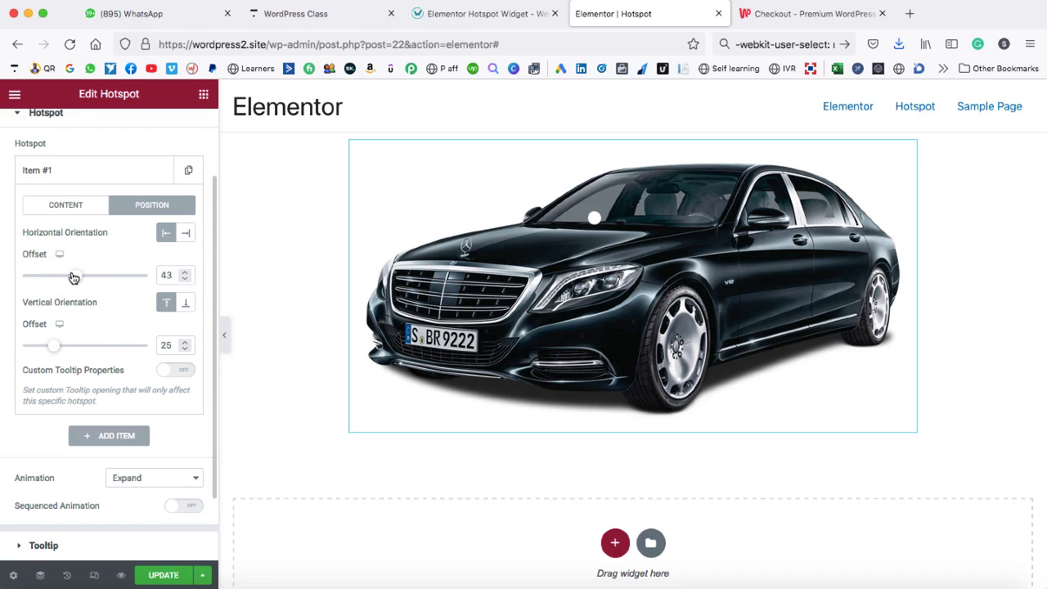
left_click_drag(53, 345, 49, 346)
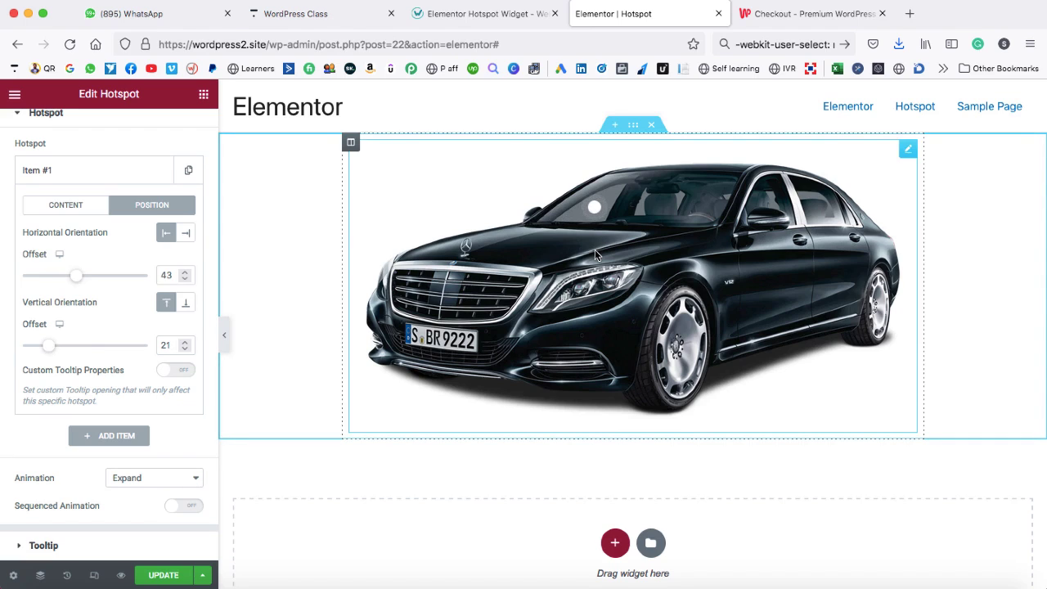
Step: Replace the placeholder tooltip content with 'Wind shield', leaving the label empty
left_click(66, 209)
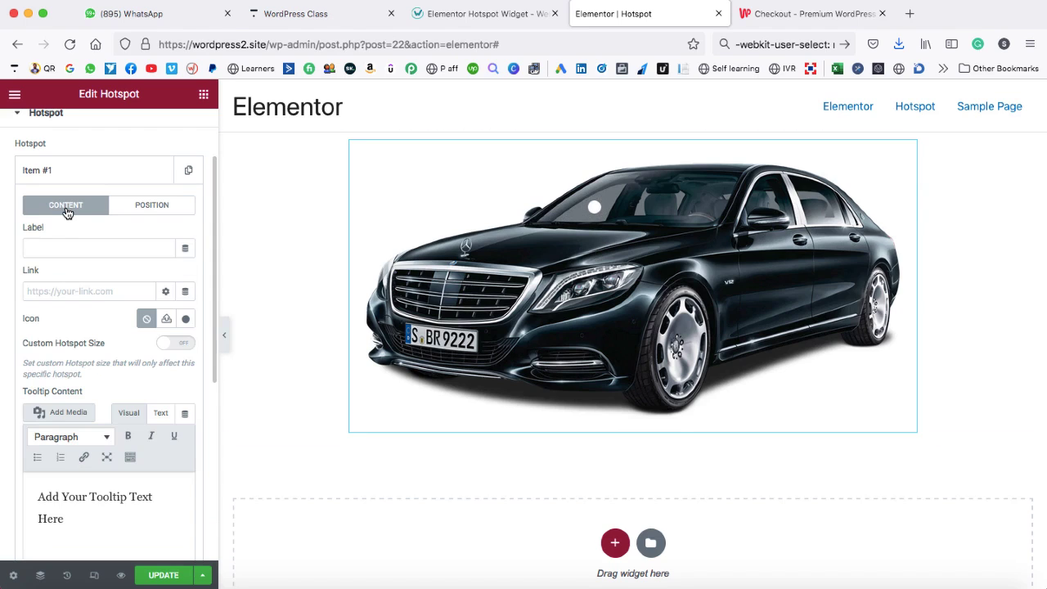
left_click(68, 249)
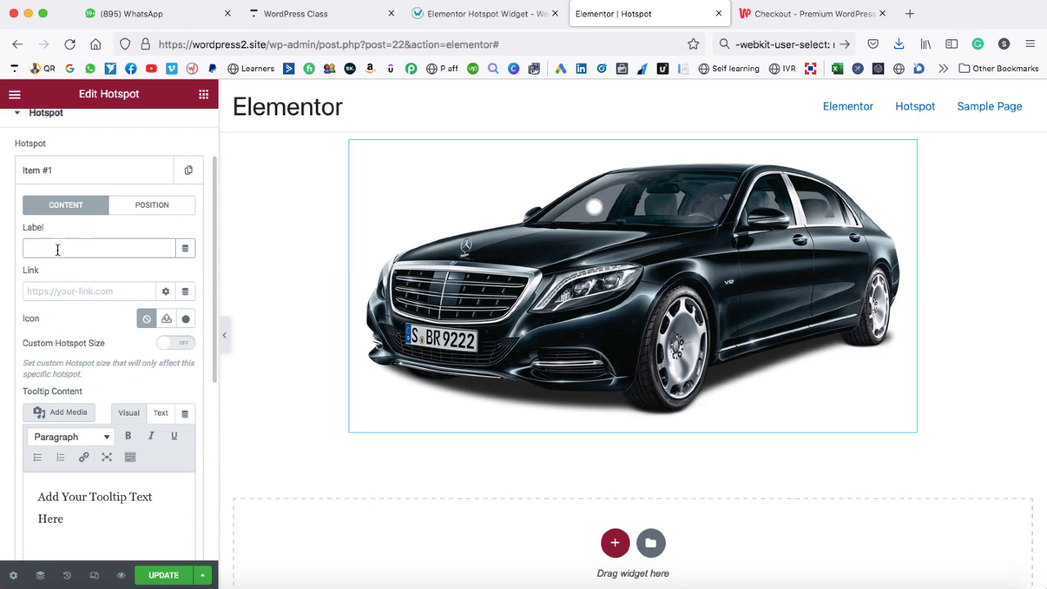
type("Wind shield")
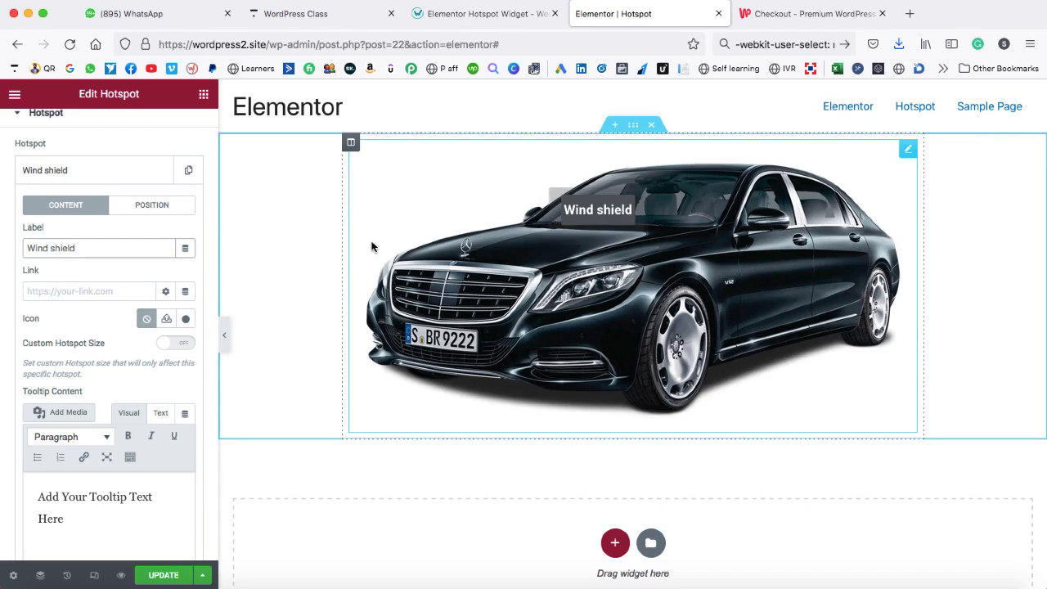
left_click_drag(92, 248, 16, 245)
key("BackSpace")
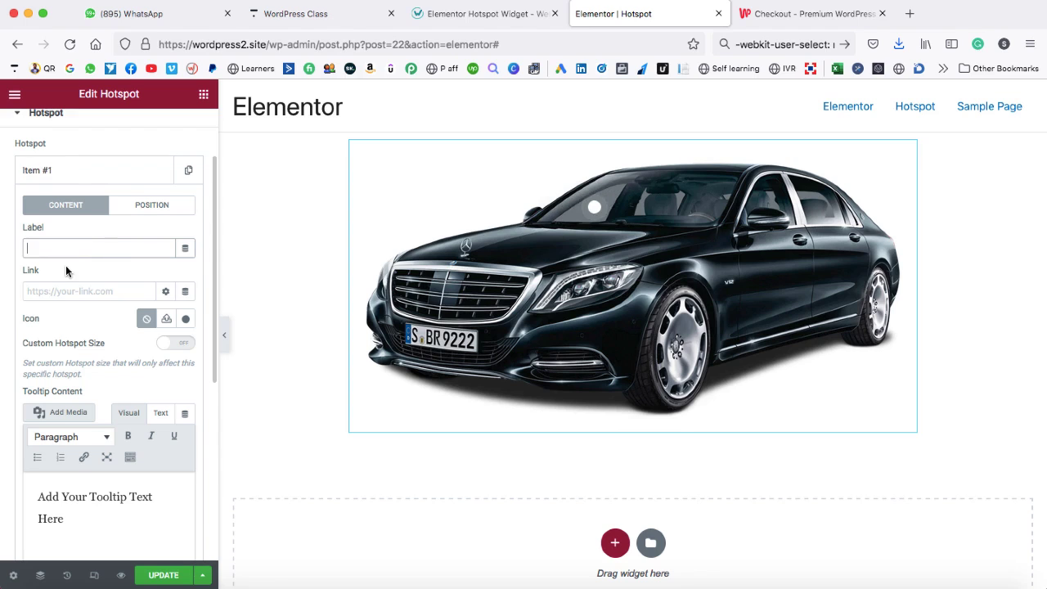
scroll(66, 265, "down", 5)
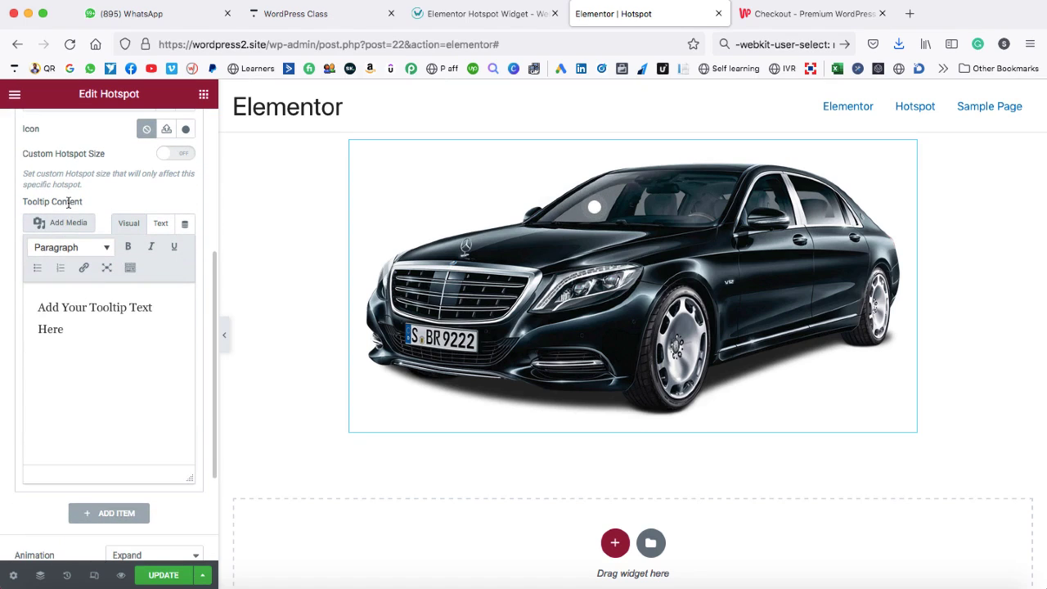
left_click_drag(77, 334, 32, 306)
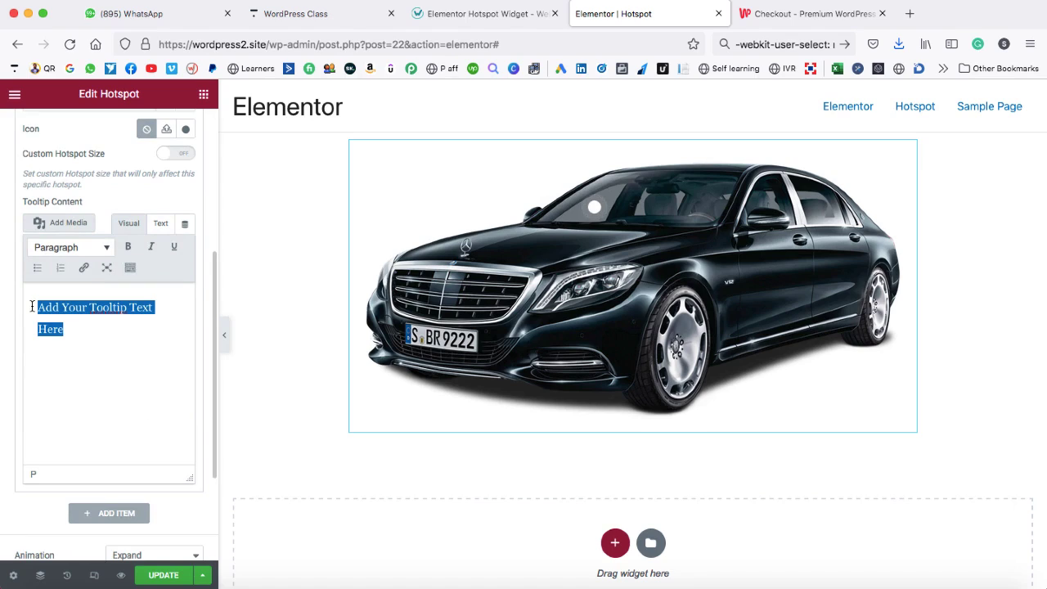
key("BackSpace")
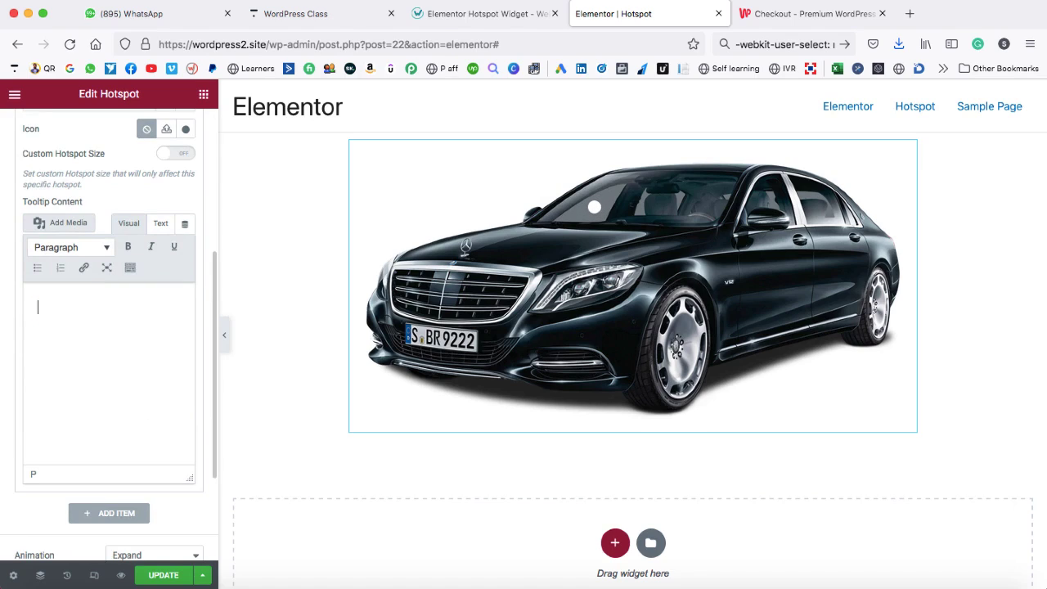
type("Wind shield")
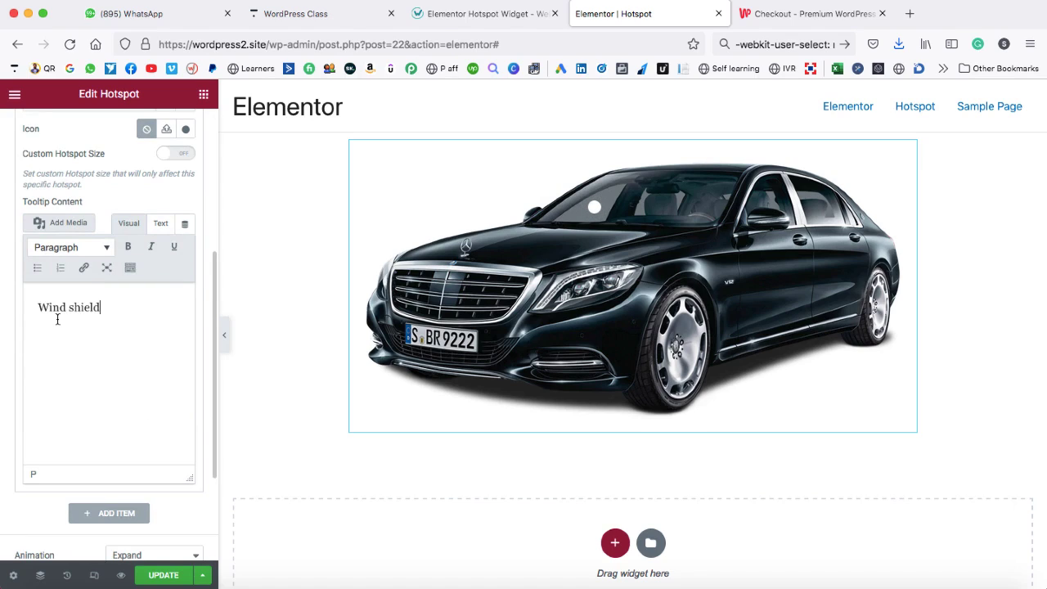
left_click(596, 209)
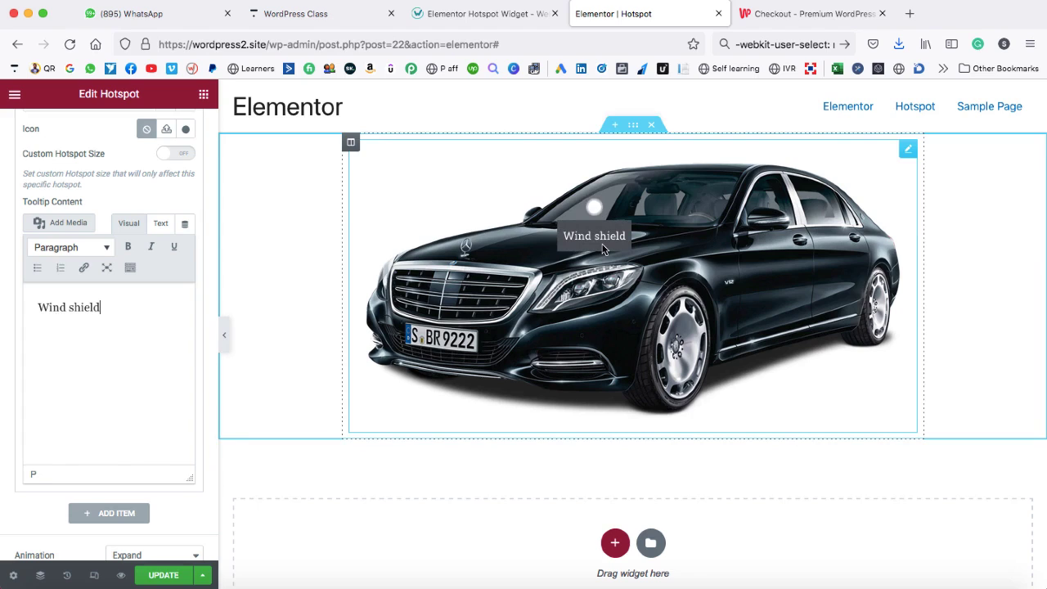
Step: Bold the heading and add the line 'I am a wind shield. I am just a paragraph.'
left_click_drag(113, 307, 34, 304)
key("super+b")
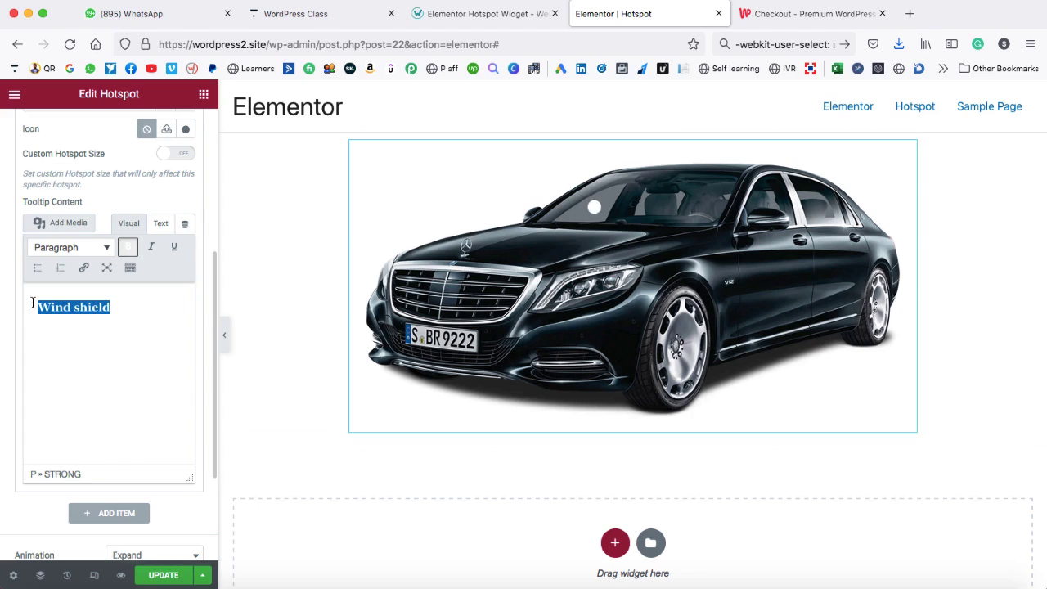
left_click(130, 306)
key("Return")
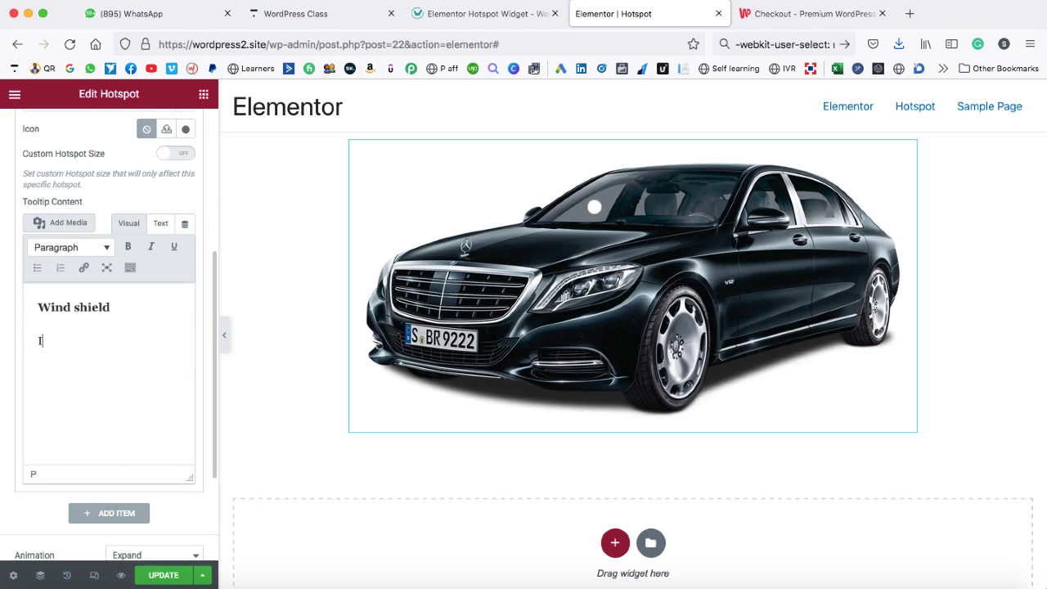
type("I am a wind shield. I am j")
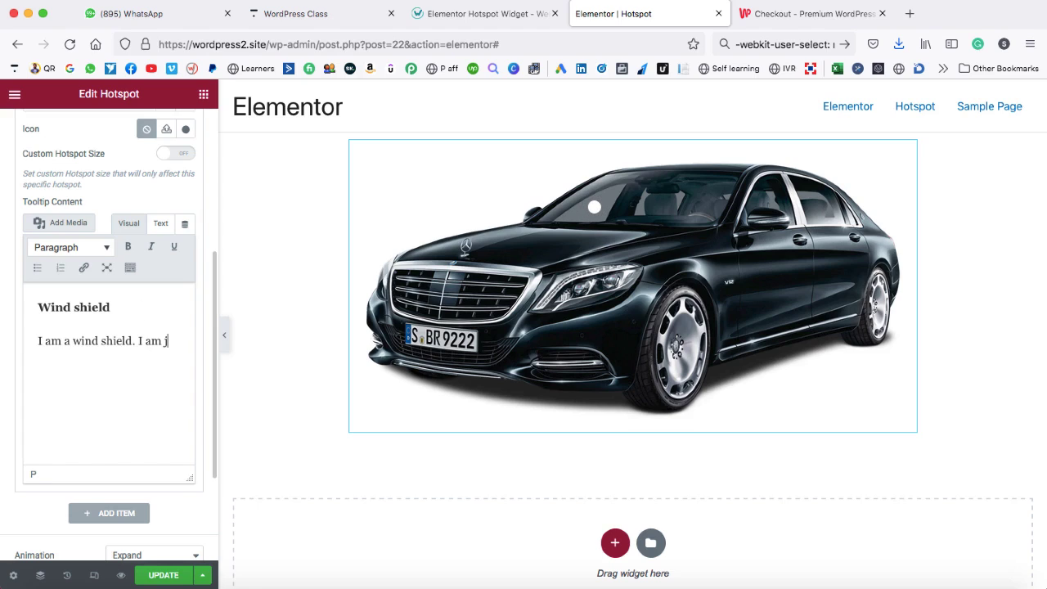
type("sut a paragraph.")
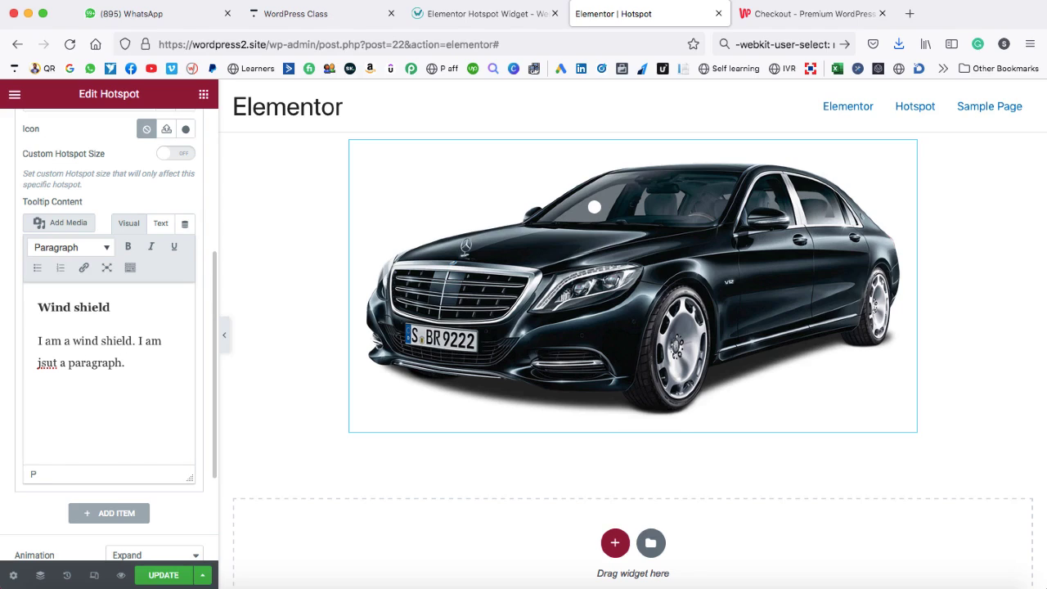
left_click(51, 362)
type("s")
key("BackSpace")
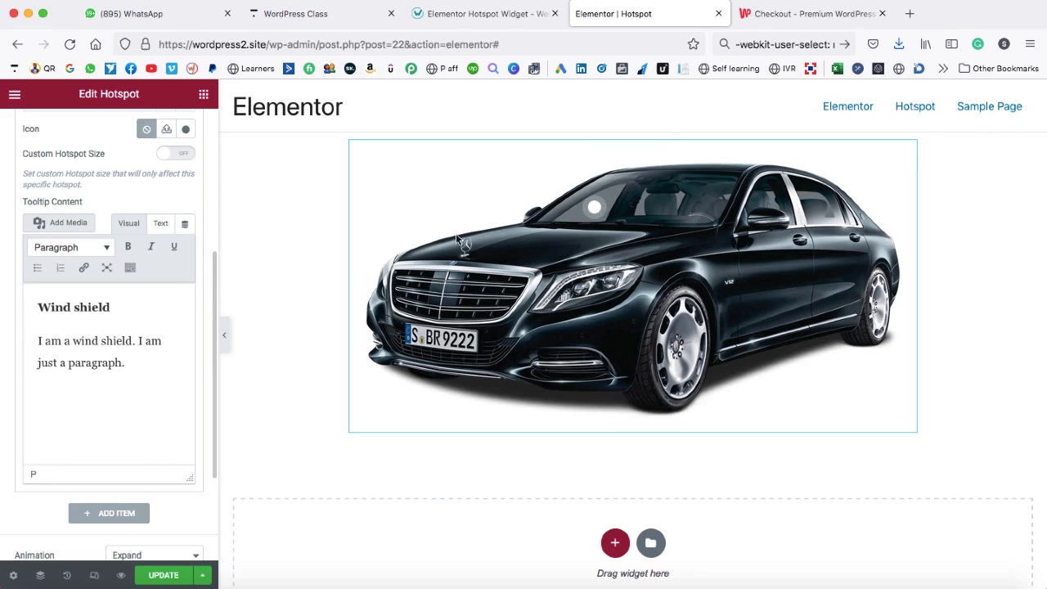
left_click(596, 211)
Step: Duplicate the first hotspot to create Item #2
scroll(162, 176, "up", 3)
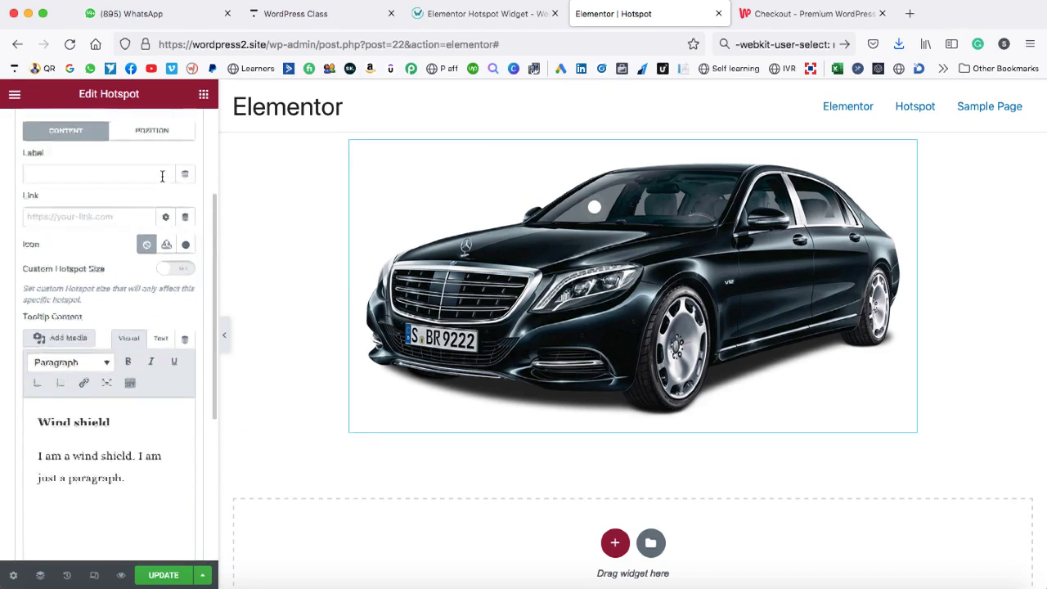
scroll(122, 188, "up", 4)
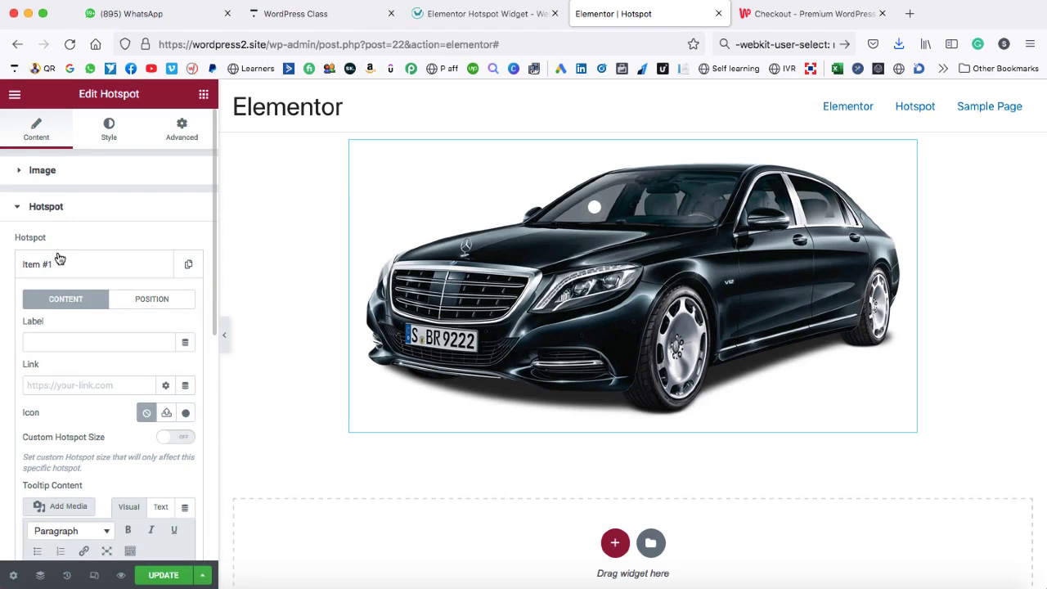
left_click(81, 267)
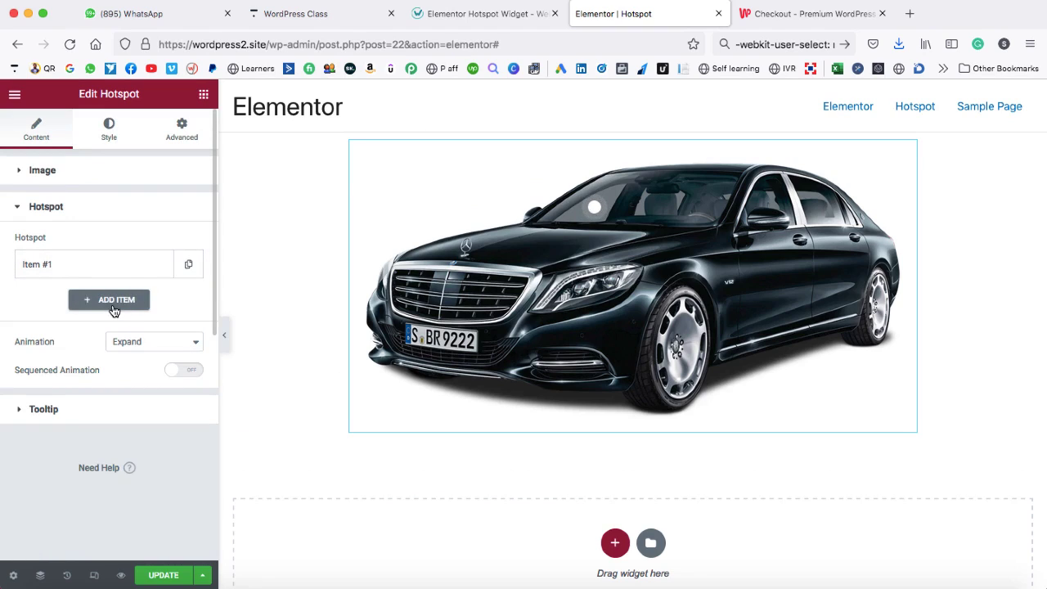
left_click(187, 264)
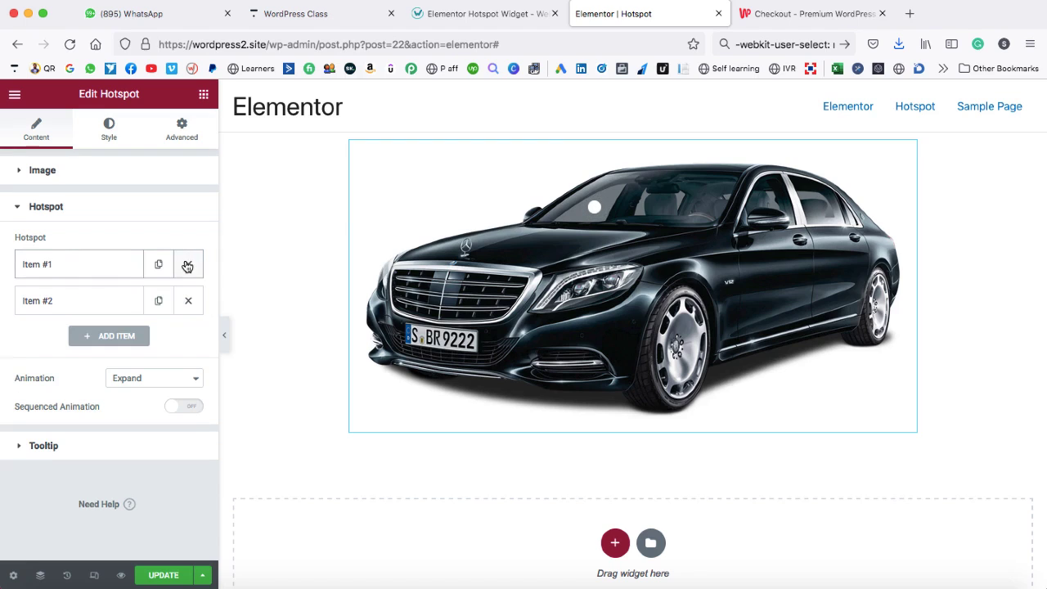
left_click(68, 304)
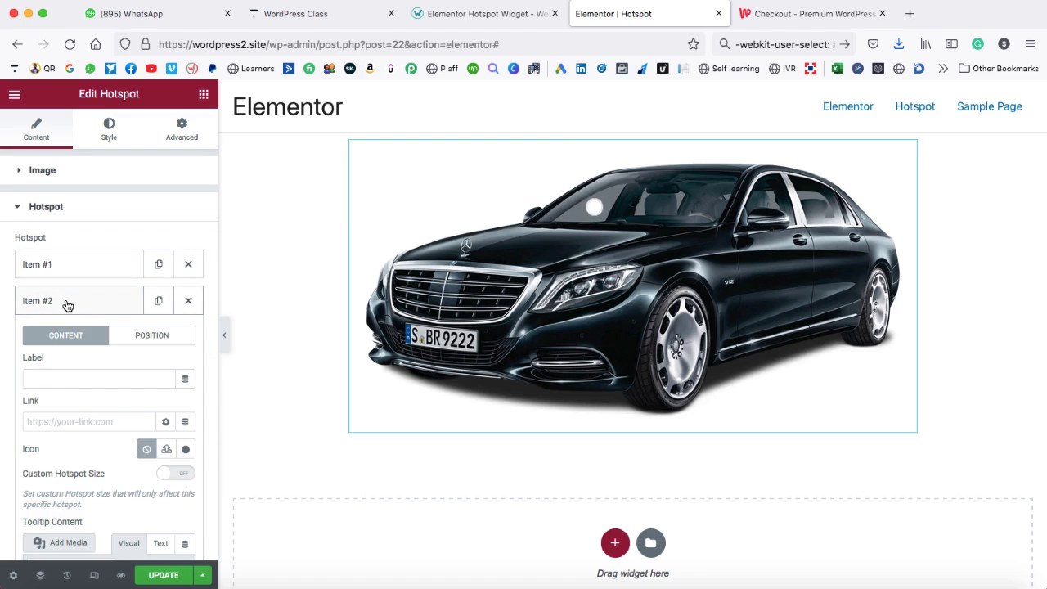
Step: Move Item #2 to horizontal offset 59 and vertical offset 51, above the front wheel
left_click(152, 341)
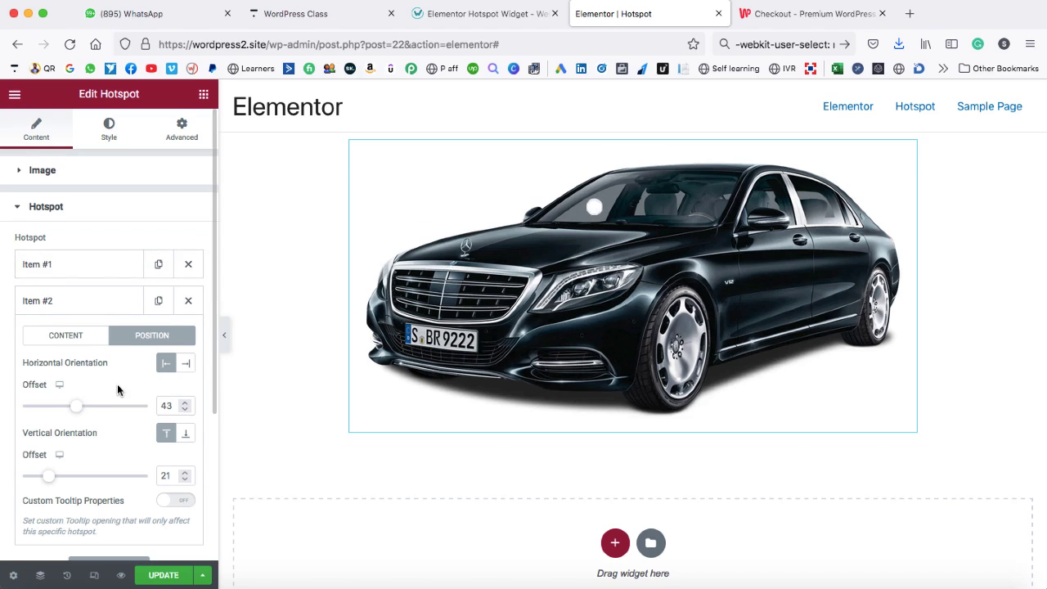
scroll(117, 384, "down", 1)
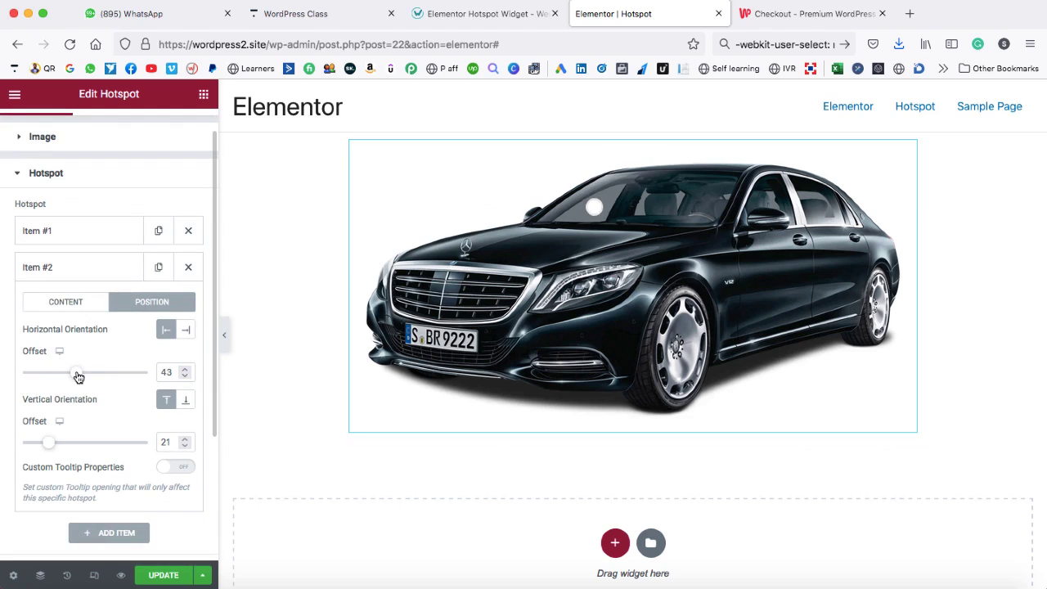
left_click_drag(79, 376, 97, 377)
left_click_drag(49, 441, 87, 445)
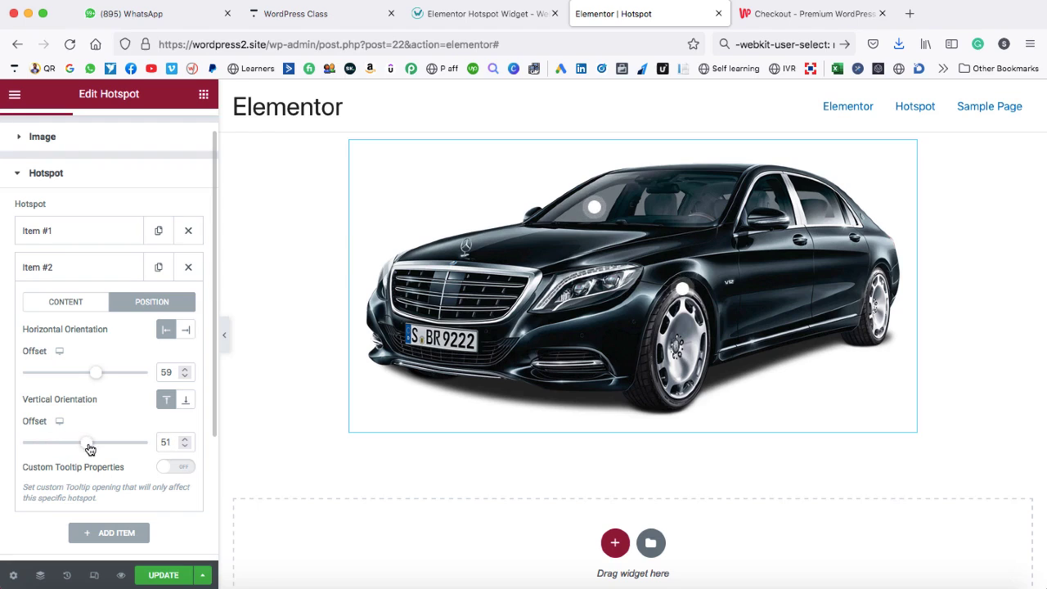
left_click(69, 308)
Step: Change Item #2's tooltip heading to MRF Tyres and its first sentence to 'Keep moving.'
scroll(95, 403, "down", 3)
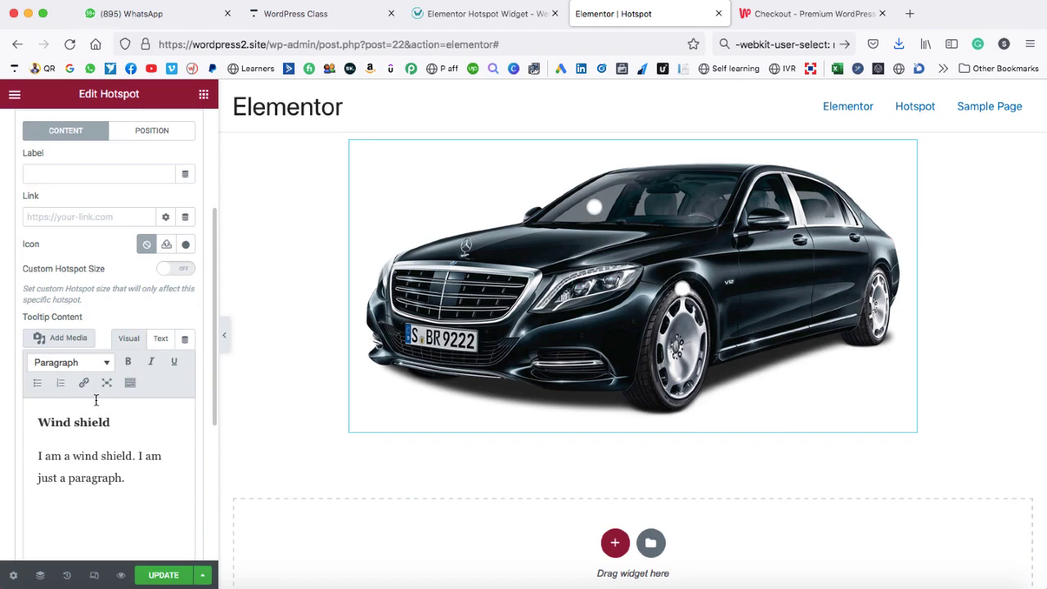
triple_click(109, 422)
type("MRF Tyres")
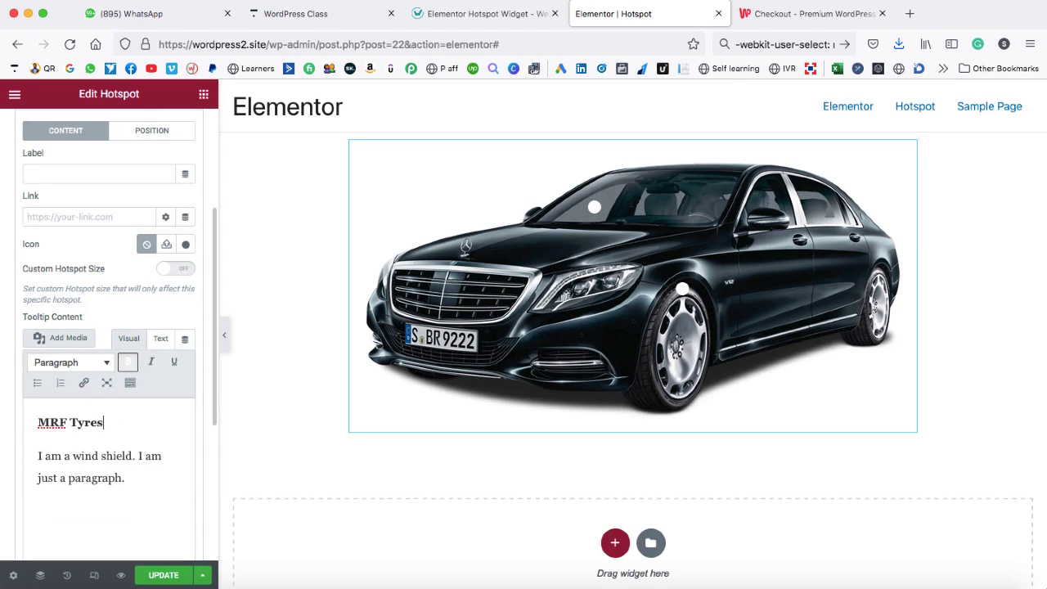
left_click_drag(38, 456, 133, 455)
key("BackSpace")
type("Keep movi")
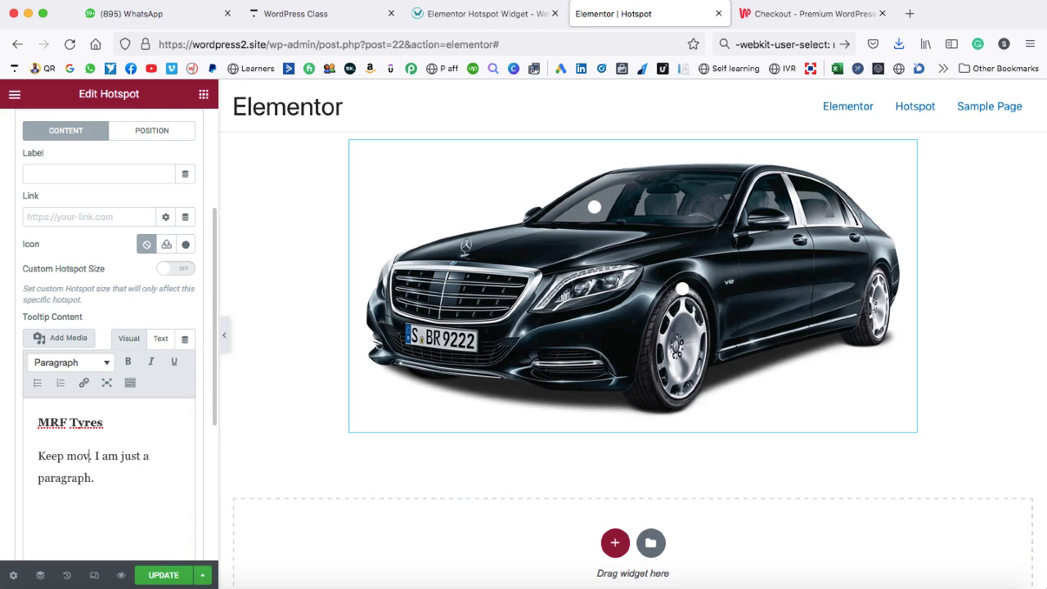
type("ng.")
Step: Collapse Item #2 and duplicate it to create Item #3
scroll(87, 459, "up", 5)
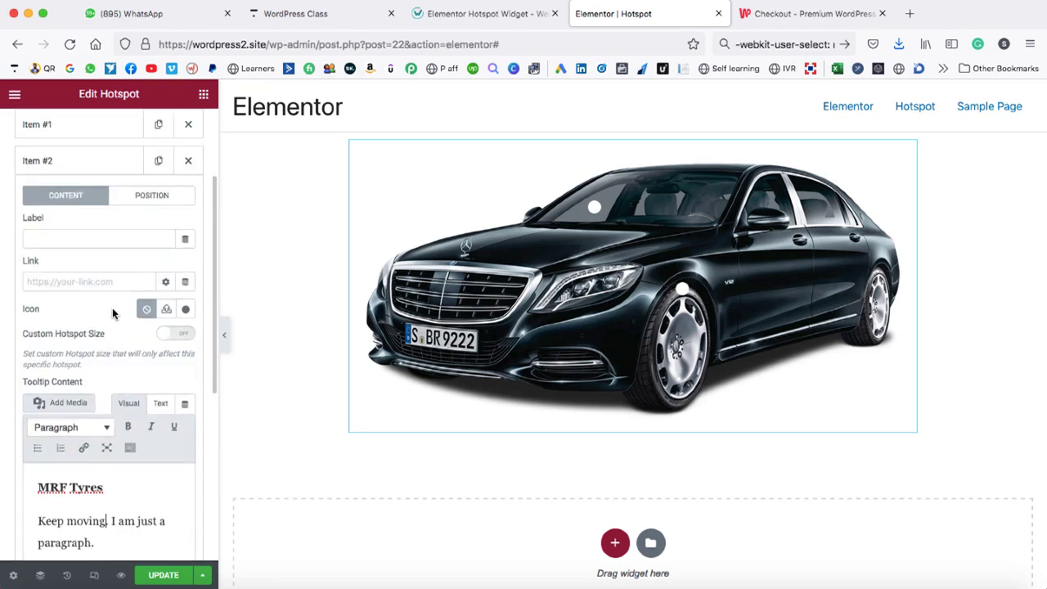
left_click(85, 303)
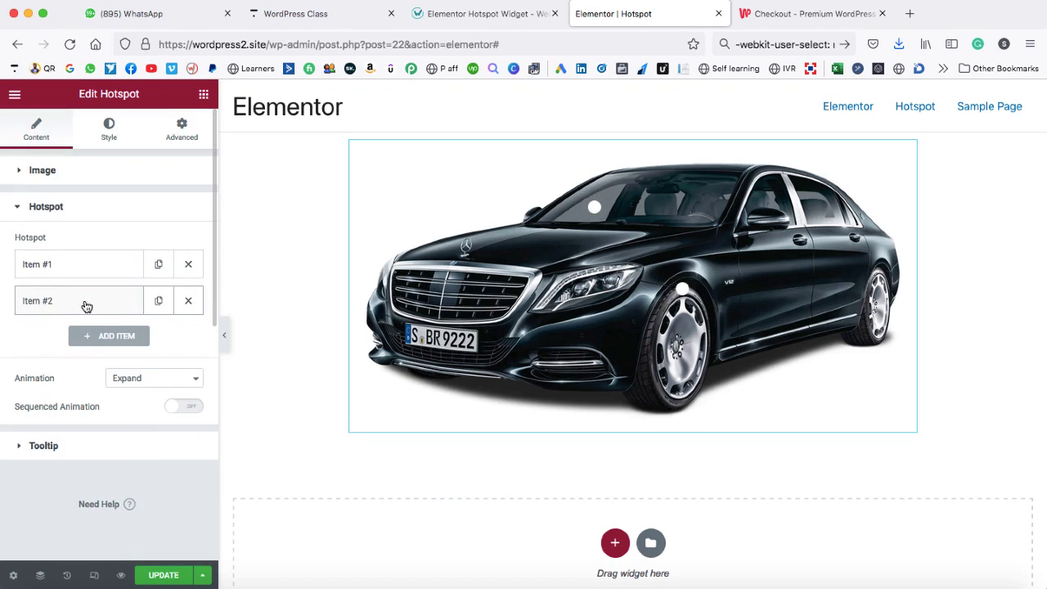
left_click(159, 300)
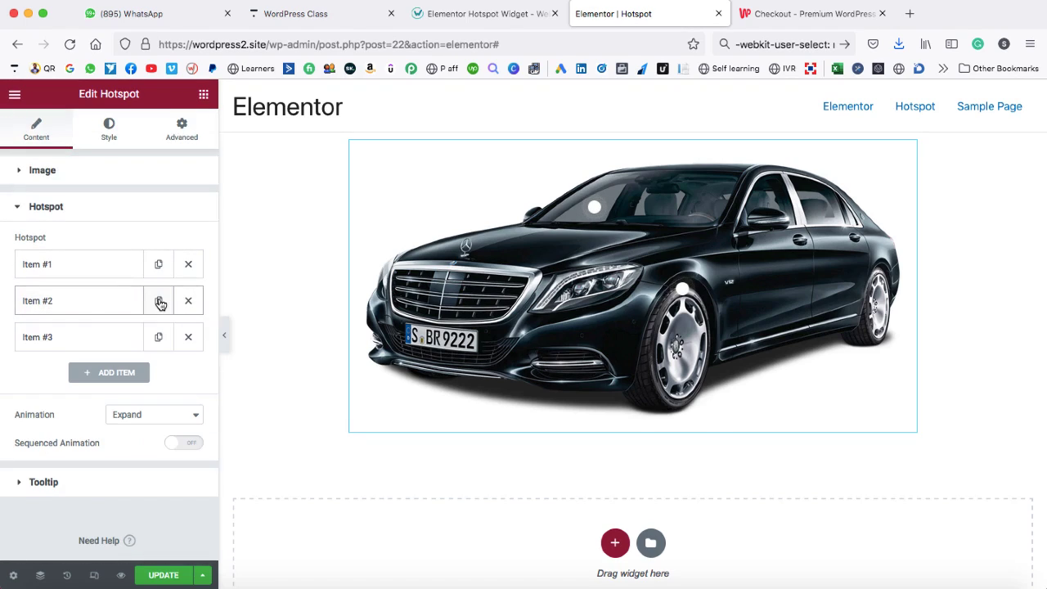
Step: Move Item #3 to offsets 75 and 26 near the rear side window
left_click(86, 341)
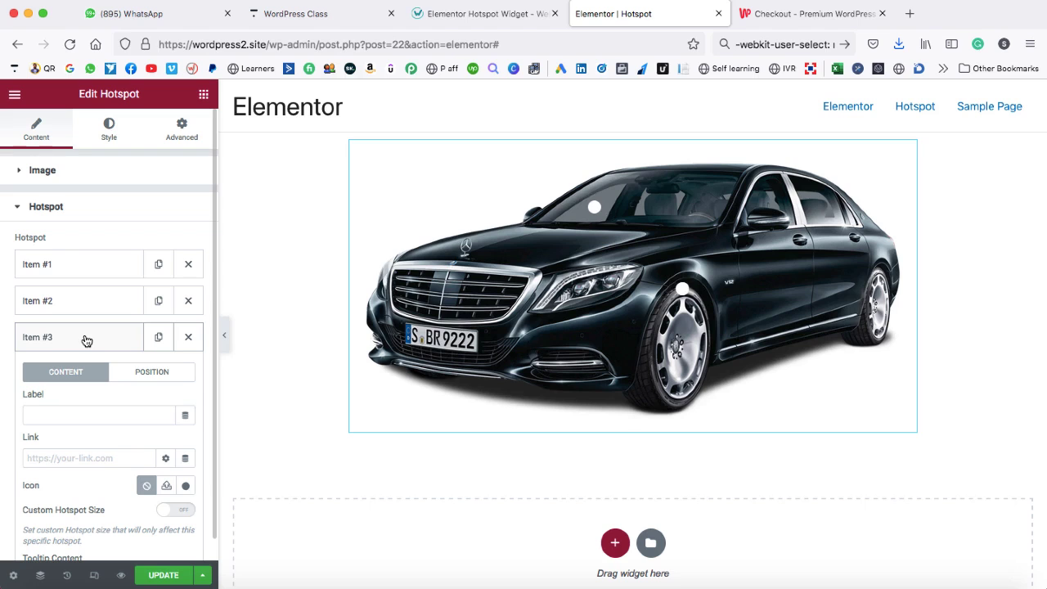
left_click(150, 373)
scroll(150, 377, "down", 5)
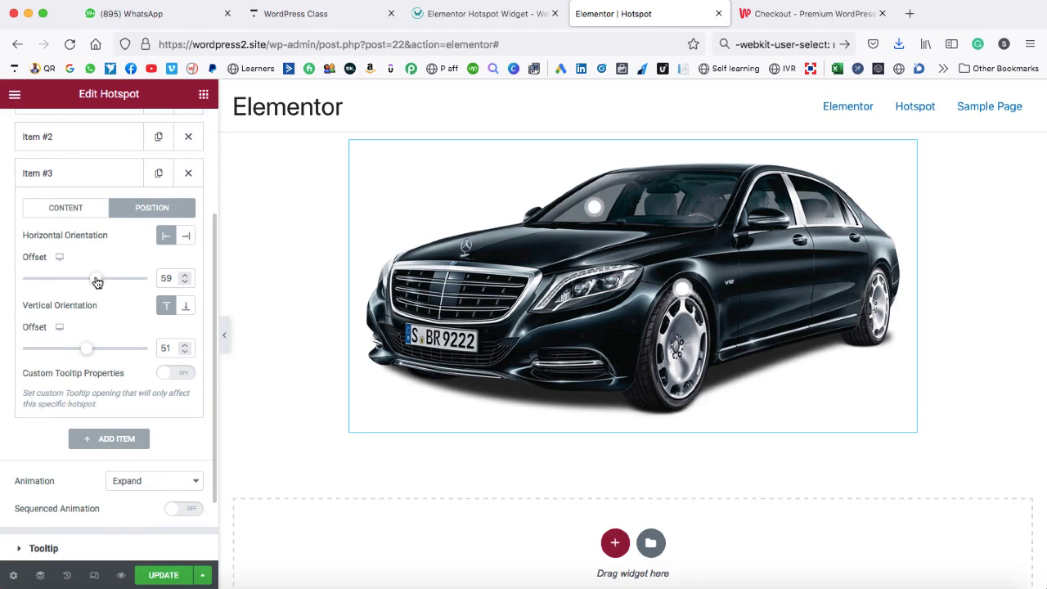
left_click_drag(97, 280, 117, 280)
left_click_drag(87, 353, 55, 348)
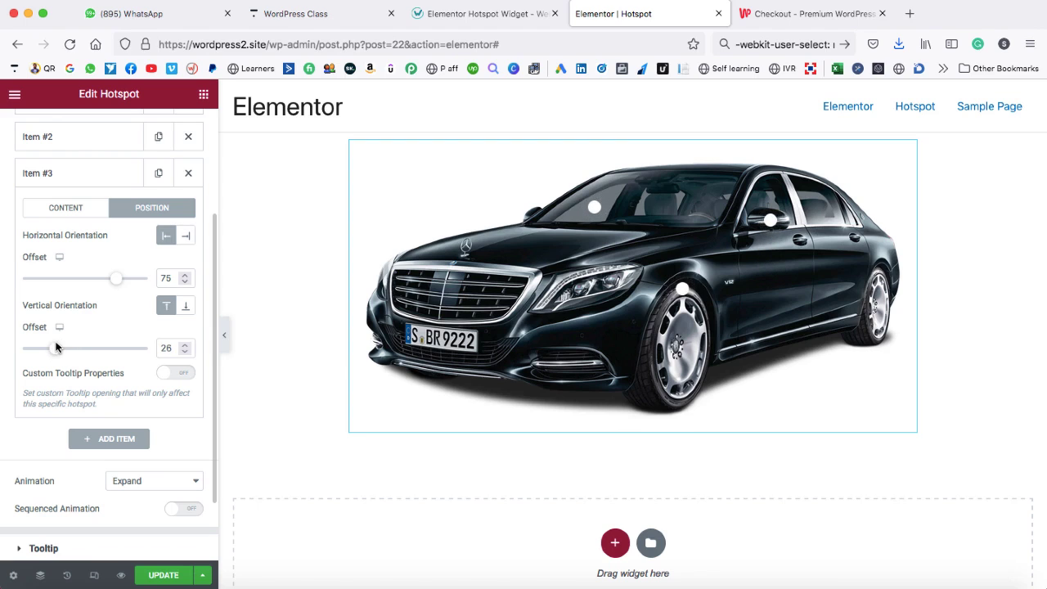
Step: Retitle Item #3's tooltip heading to Side indicators and collapse the item
left_click(61, 210)
scroll(89, 327, "down", 3)
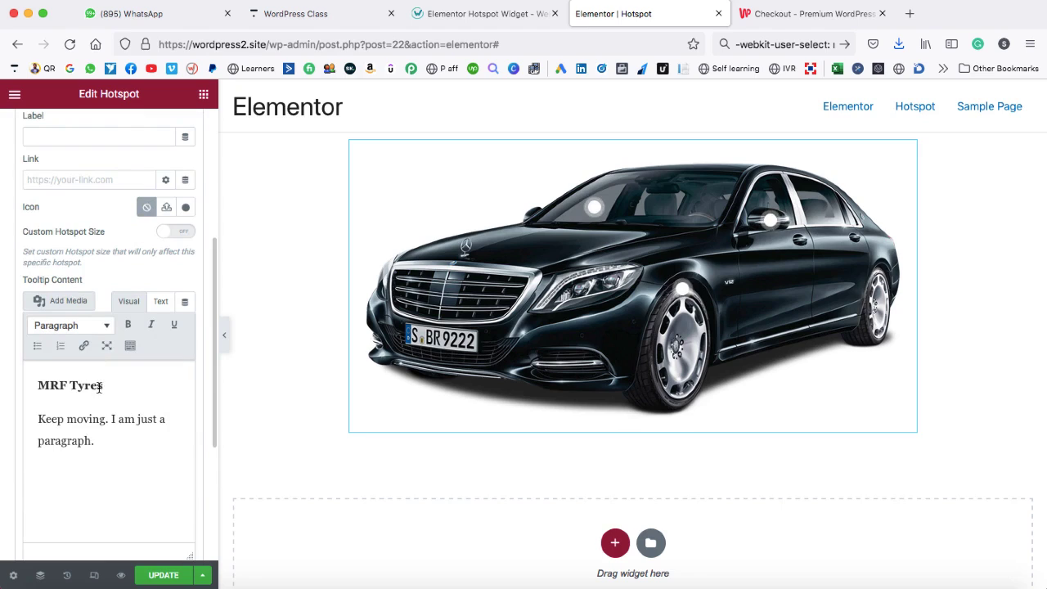
triple_click(87, 385)
type("Side indicators")
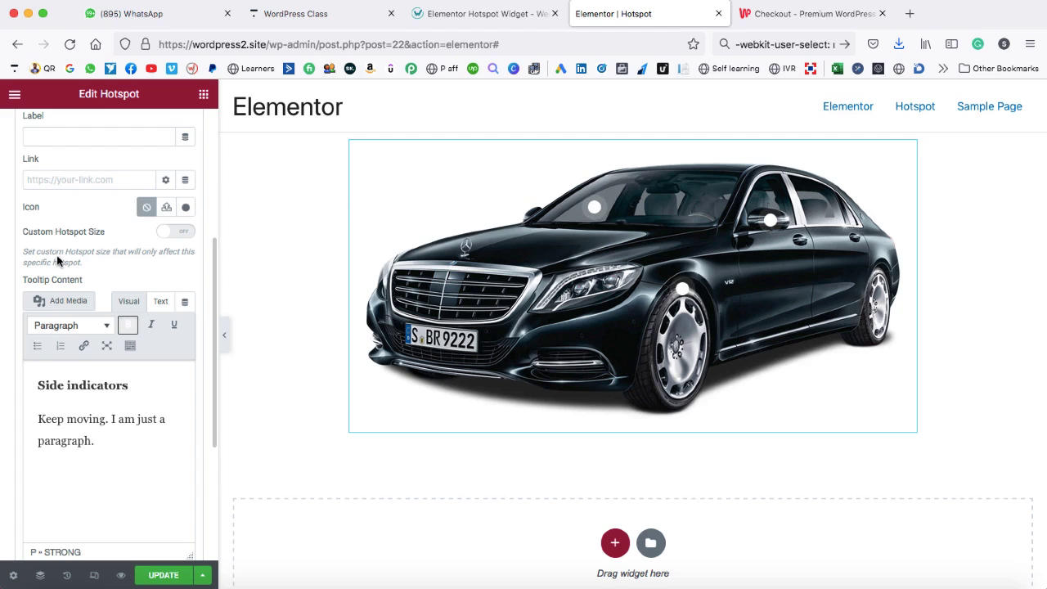
scroll(58, 260, "up", 5)
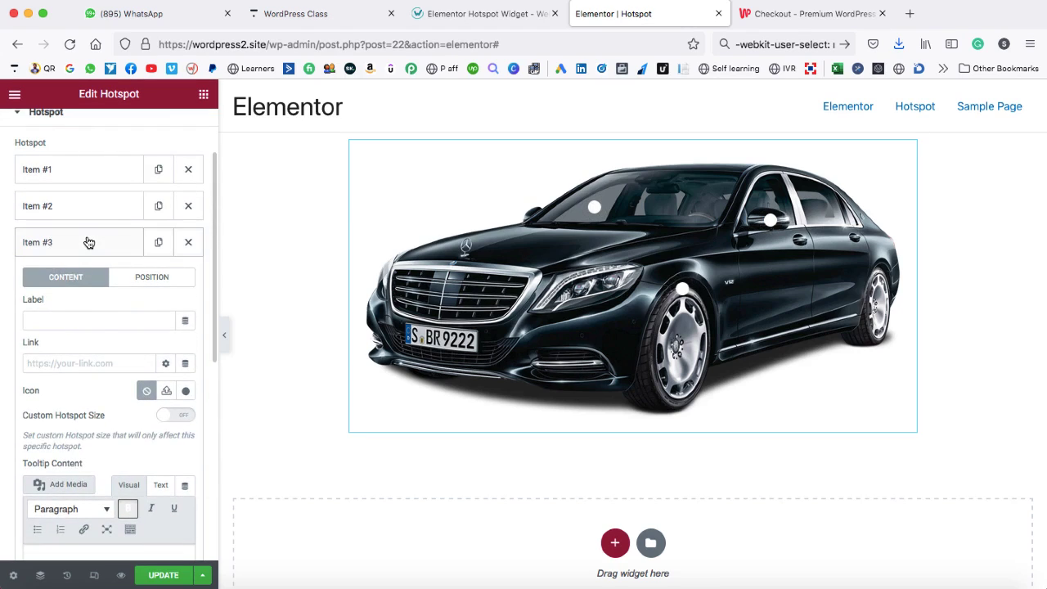
left_click(89, 242)
Step: Duplicate Item #3 and place Item #4 on the front grill at offsets 18 and 53
left_click(156, 244)
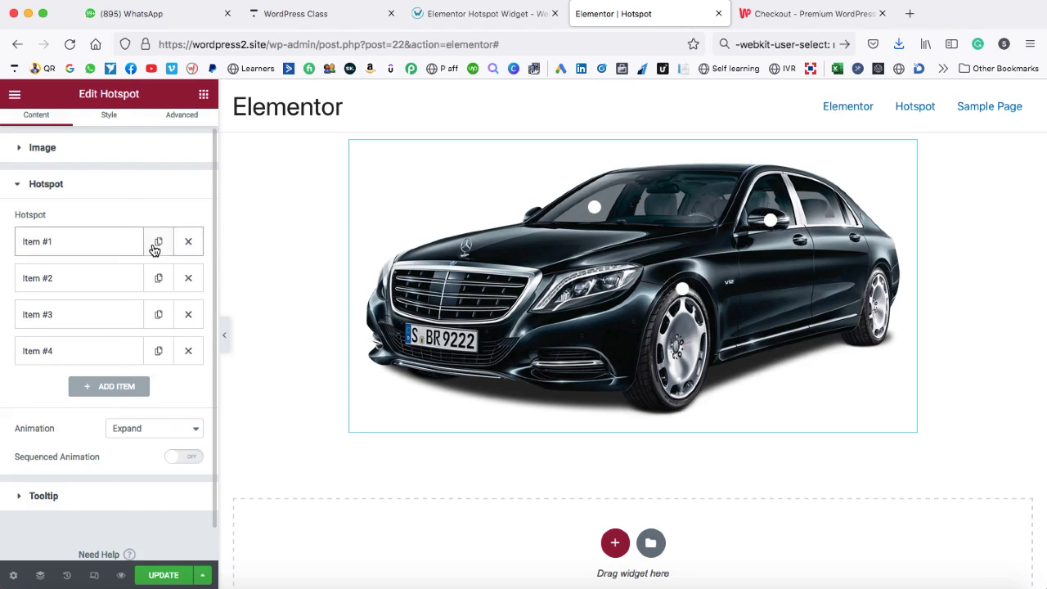
left_click(99, 348)
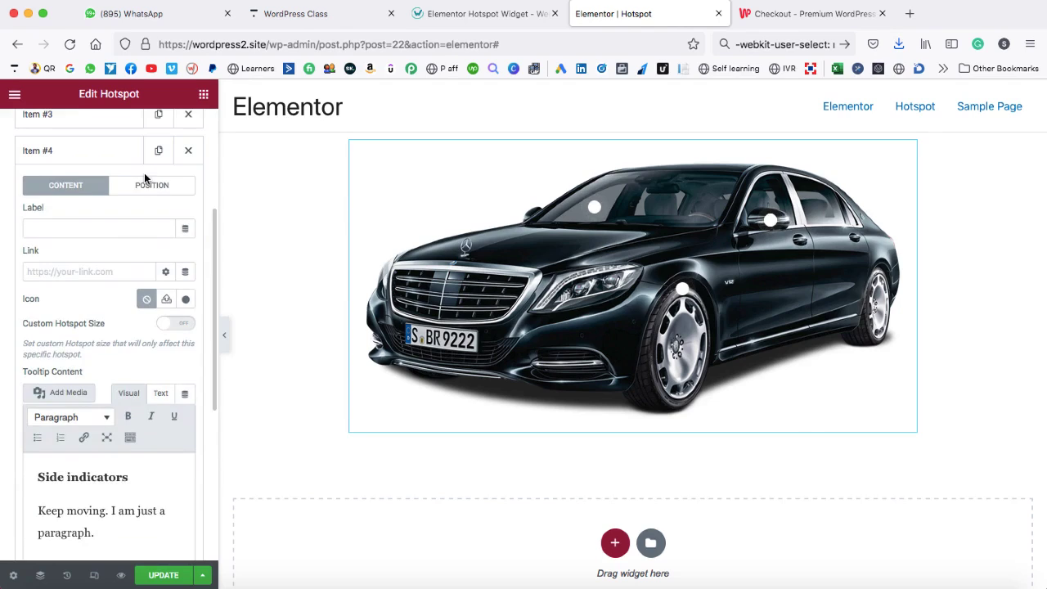
left_click(146, 187)
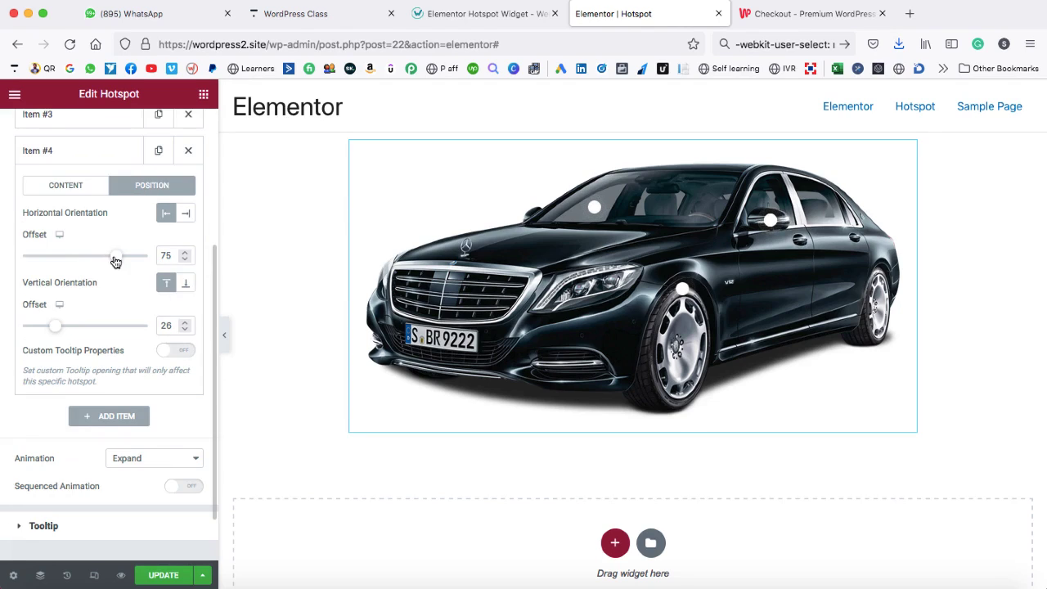
left_click_drag(116, 261, 46, 260)
left_click_drag(60, 330, 88, 331)
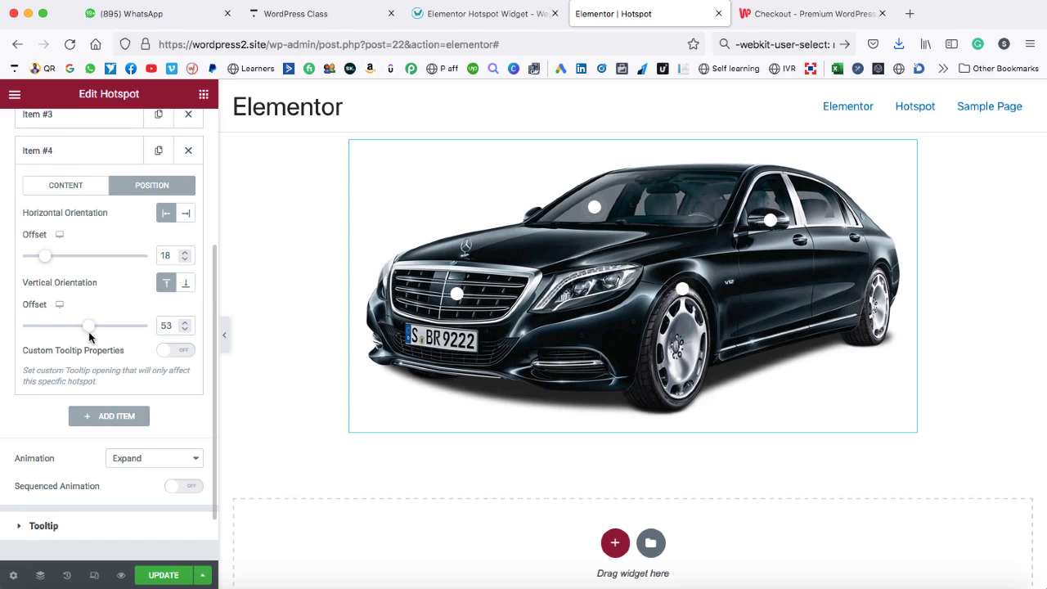
Step: Change Item #4's tooltip heading to Front Grill and collapse the item
scroll(109, 364, "up", 3)
left_click(66, 293)
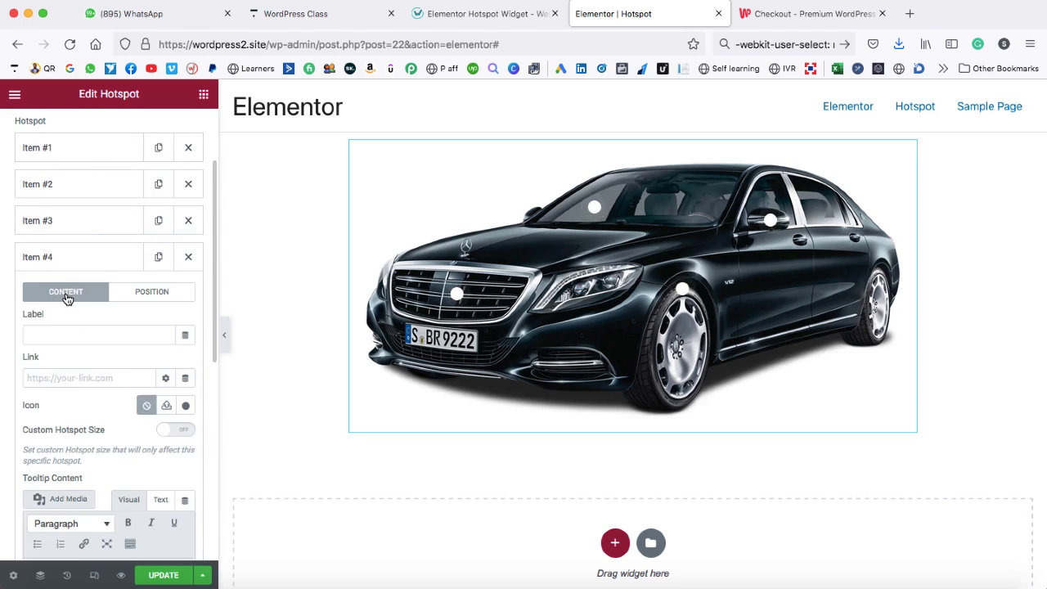
scroll(68, 296, "down", 5)
left_click_drag(131, 316, 26, 316)
type("Front Grill")
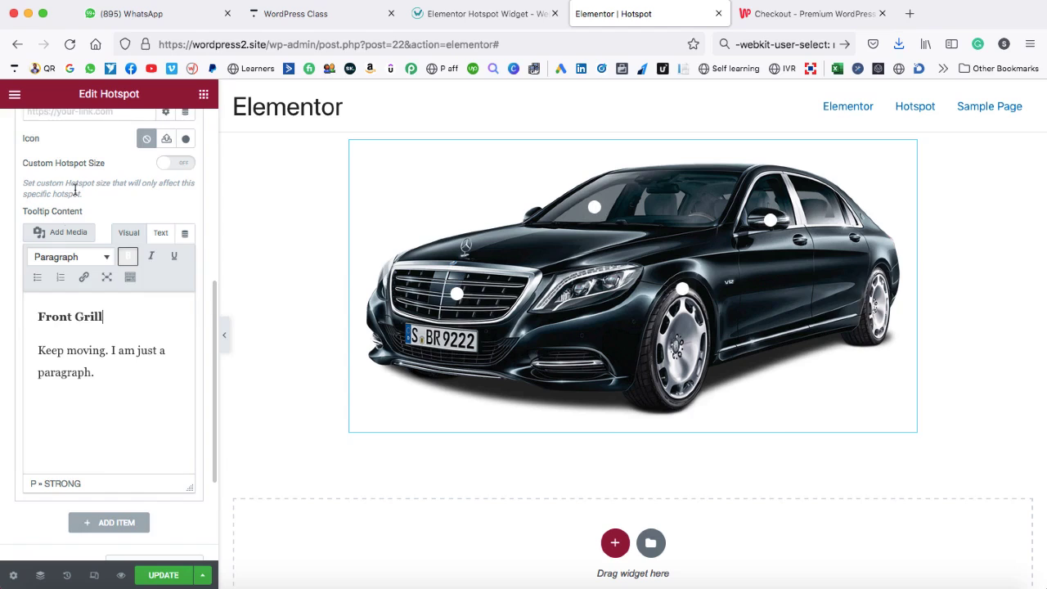
scroll(74, 188, "up", 5)
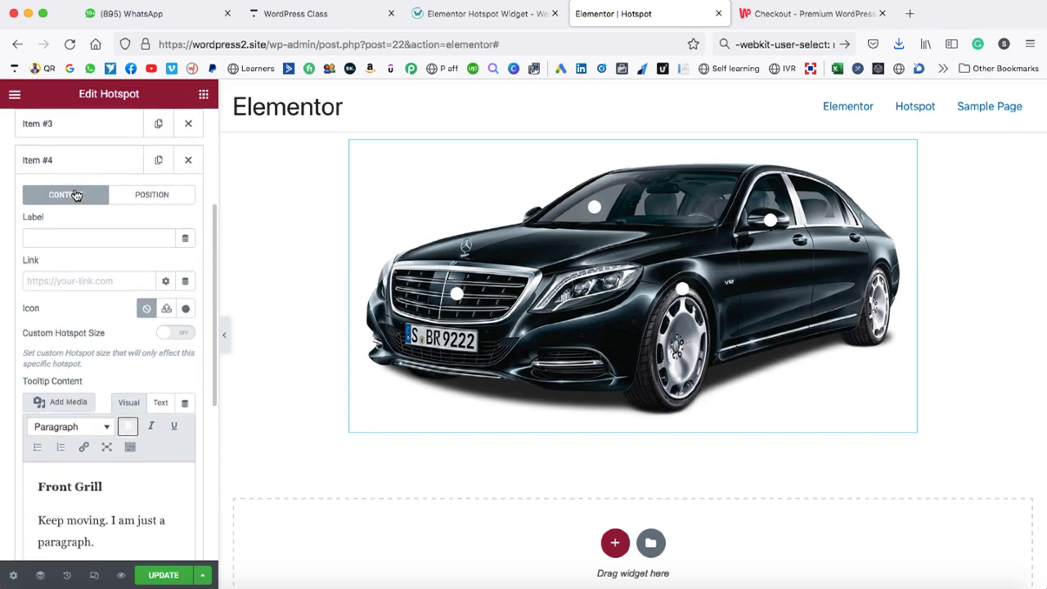
left_click(90, 194)
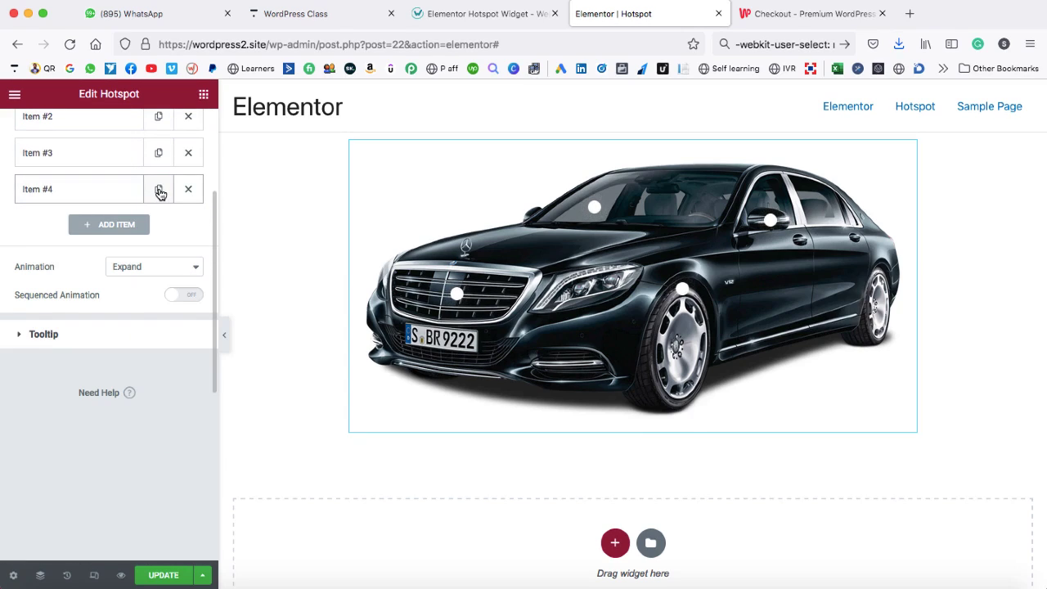
Step: Duplicate Item #4 and move Item #5 near the car's rear at offsets 94 and 33
left_click(160, 191)
left_click(76, 348)
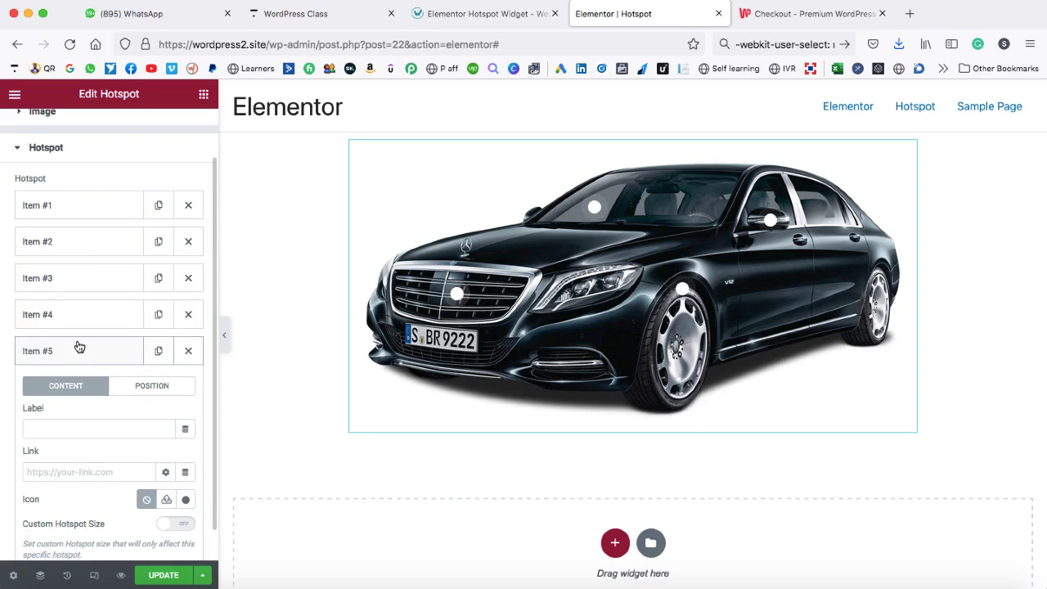
scroll(78, 341, "down", 3)
scroll(78, 341, "down", 1)
left_click(148, 191)
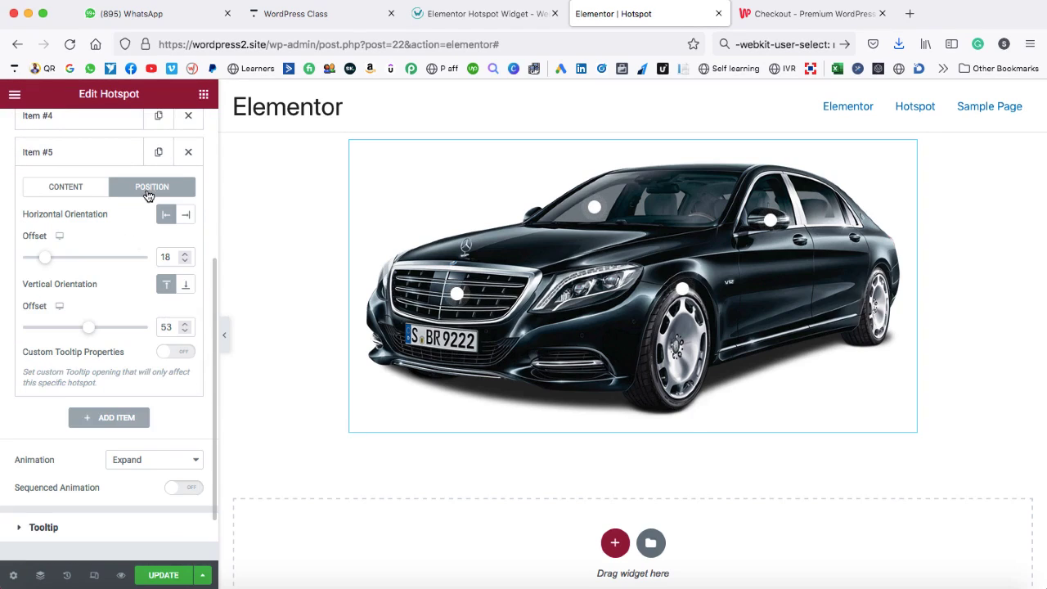
left_click_drag(45, 258, 140, 258)
left_click_drag(88, 329, 60, 325)
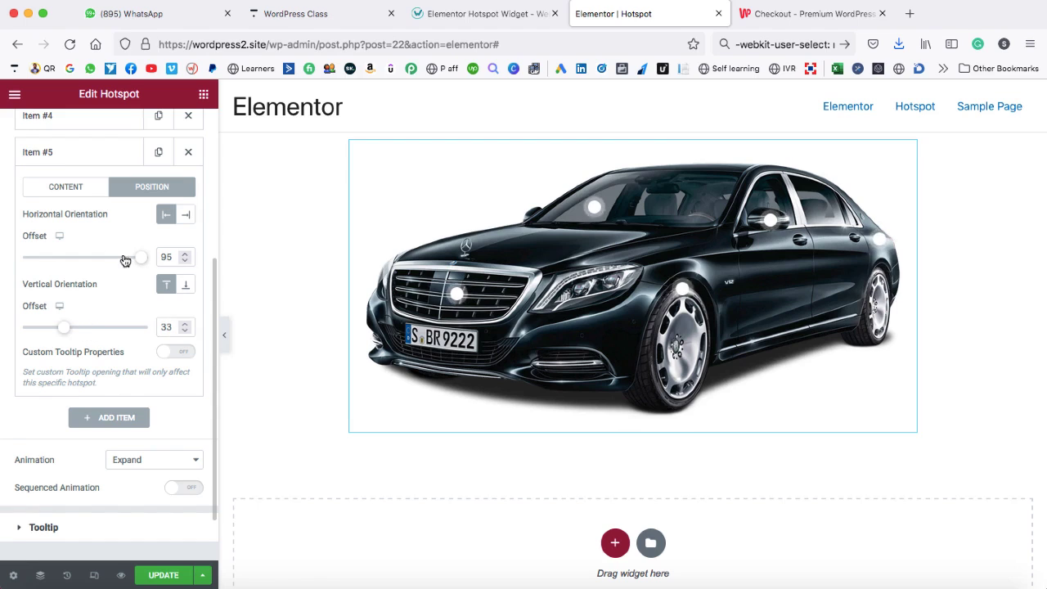
left_click_drag(138, 259, 136, 264)
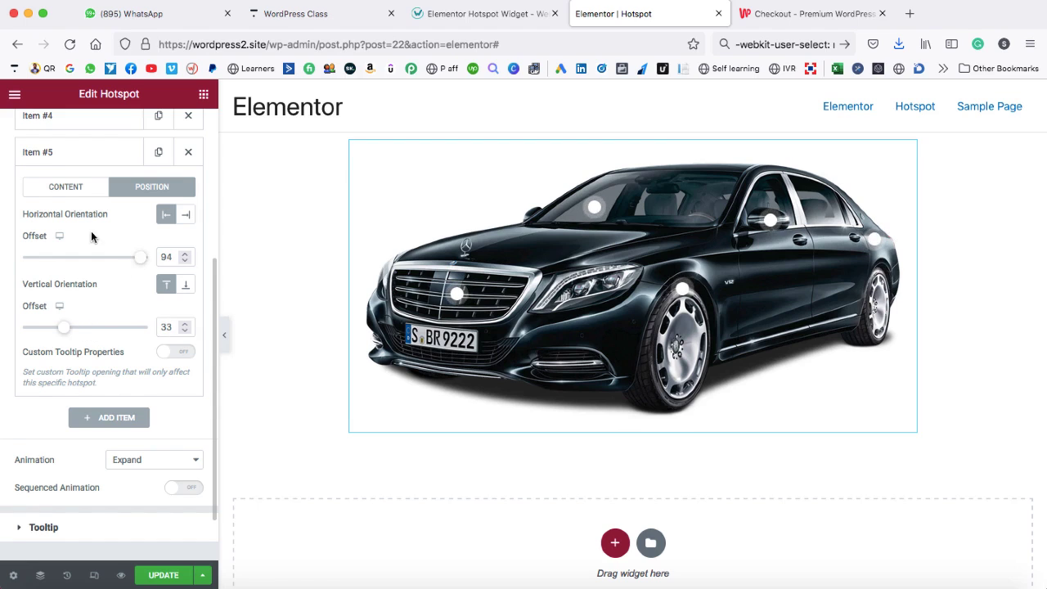
Step: Change Item #5's tooltip heading to Fuel Tank and collapse the item
scroll(90, 237, "up", 1)
left_click(63, 222)
scroll(97, 308, "down", 3)
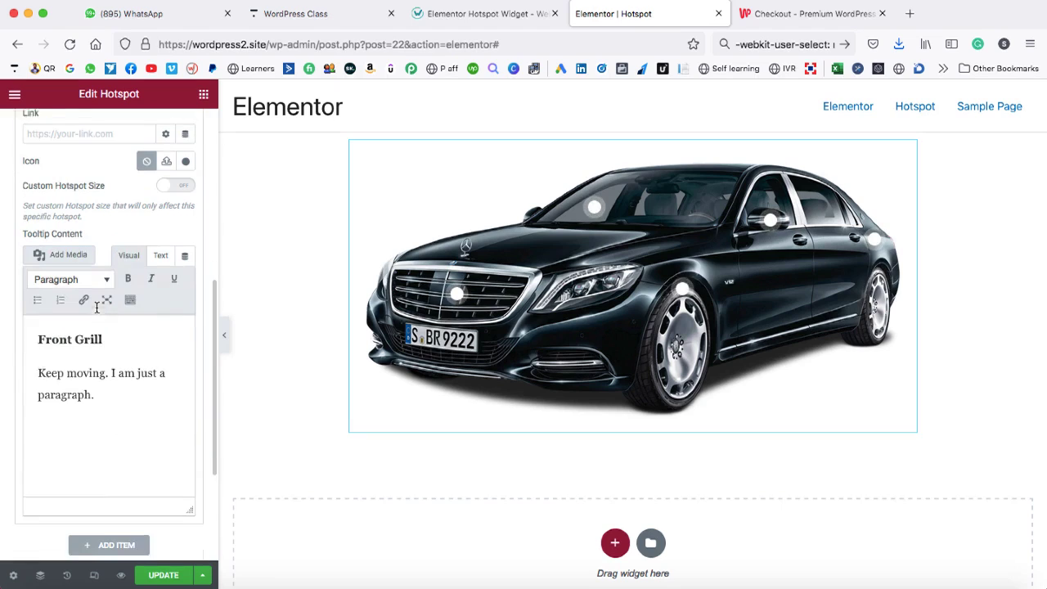
left_click_drag(101, 332, 19, 330)
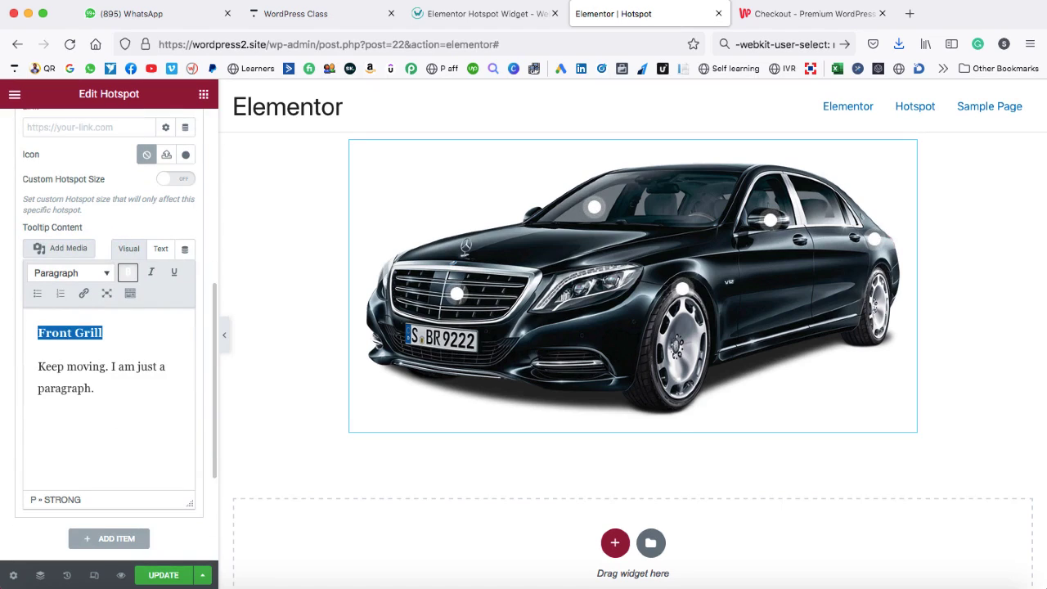
type("Fuel Tank")
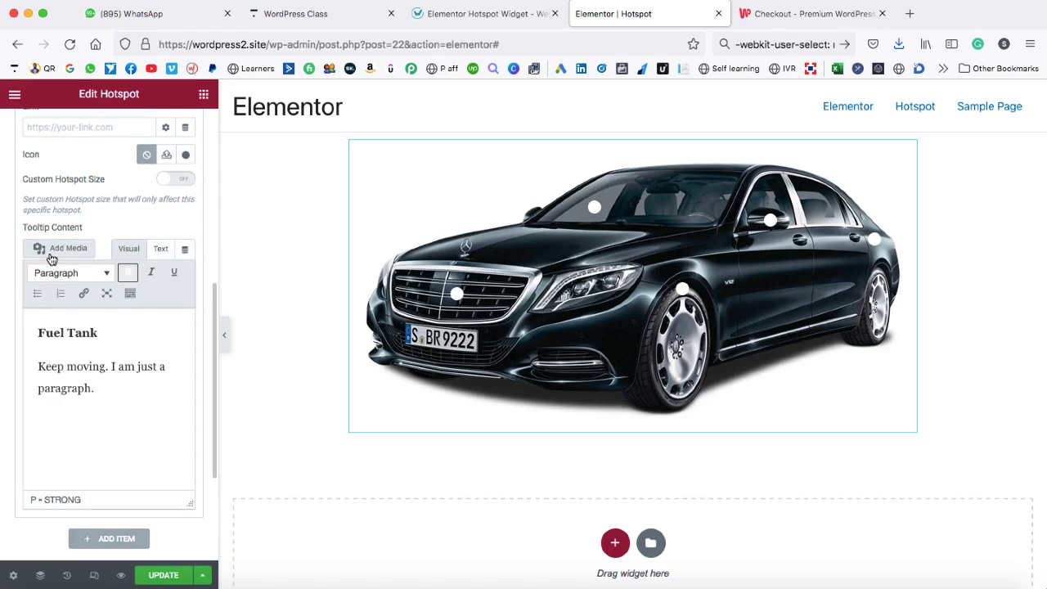
scroll(51, 258, "up", 3)
left_click(119, 147)
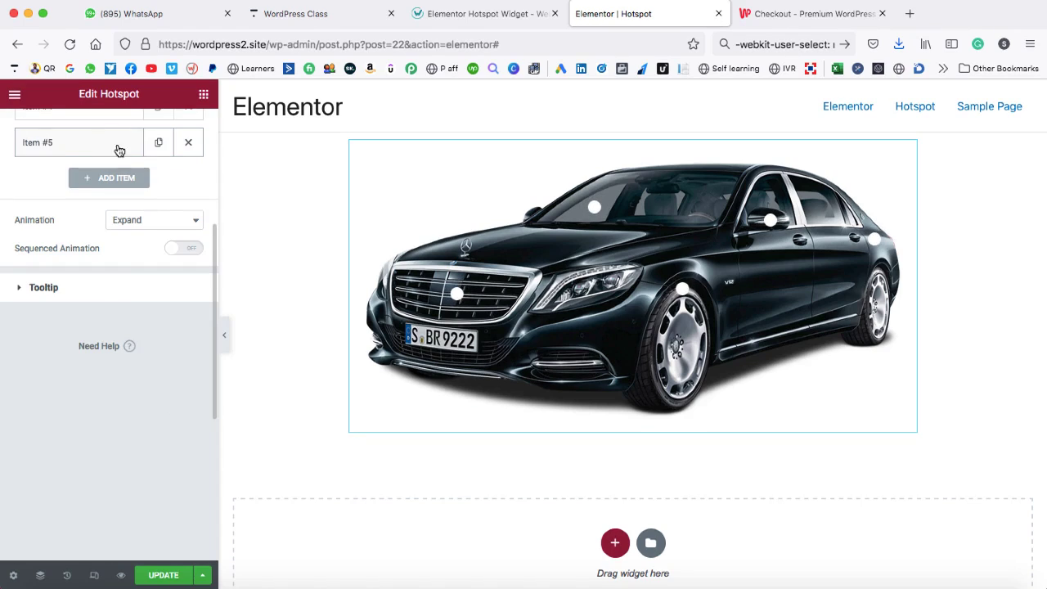
Step: Duplicate Item #5 and move Item #6 to the lower front bumper, about offsets 39 and 50
left_click(159, 144)
scroll(125, 294, "down", 1)
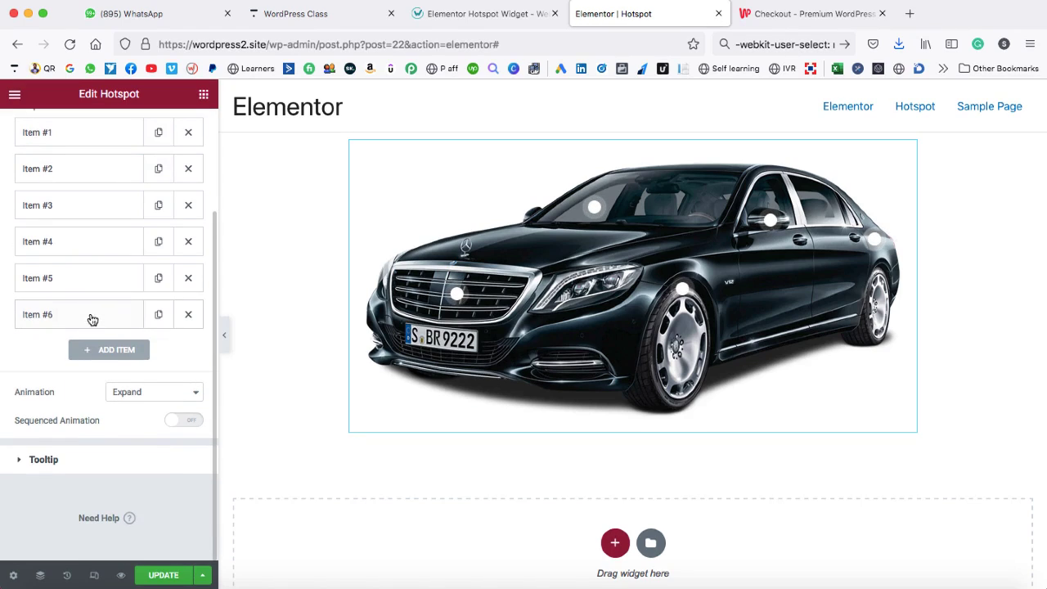
left_click(88, 315)
scroll(89, 320, "down", 5)
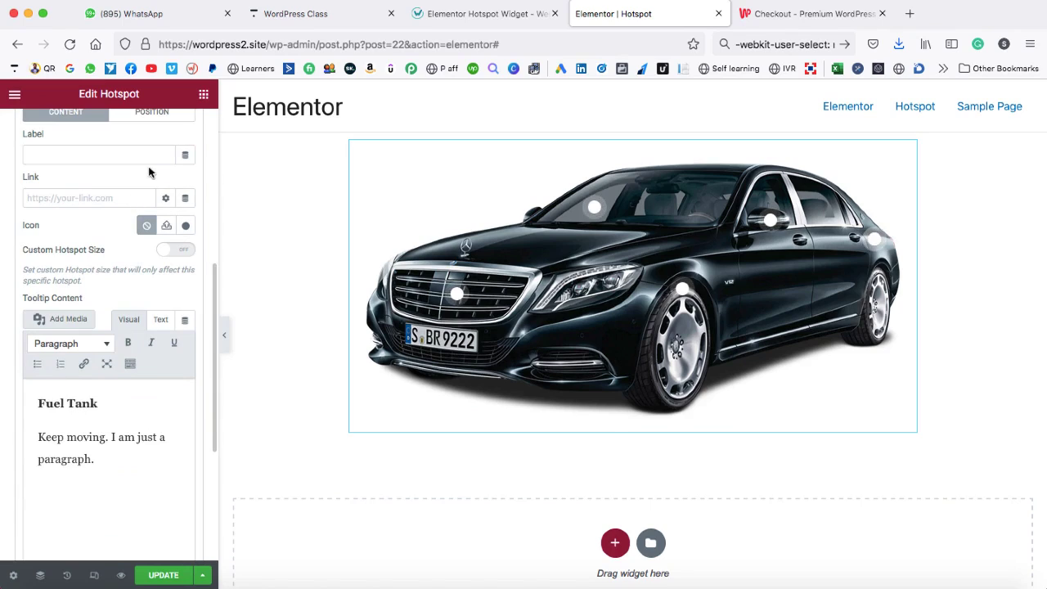
left_click(153, 115)
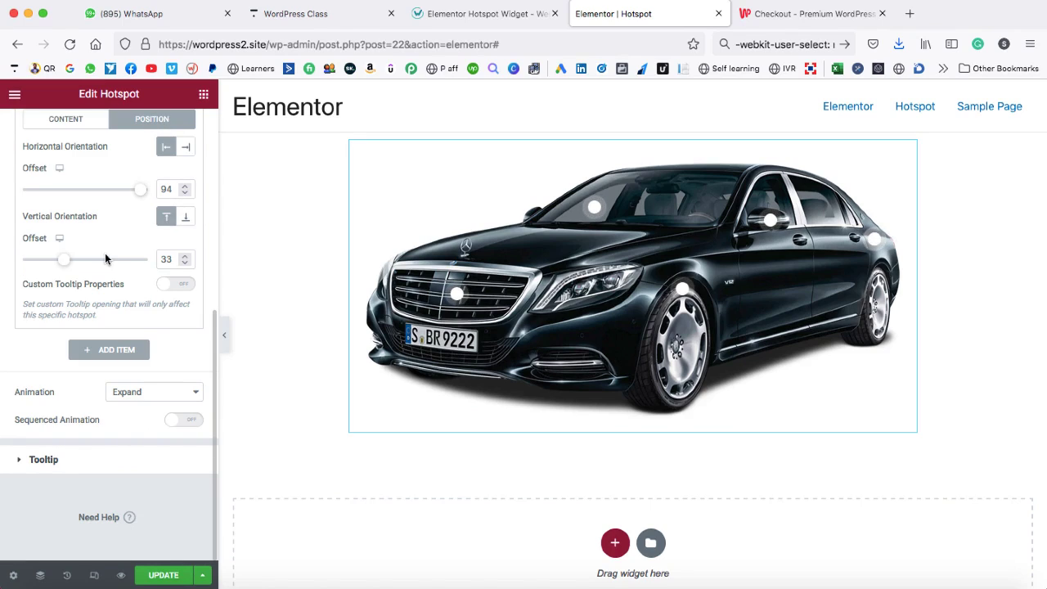
left_click_drag(124, 196, 72, 203)
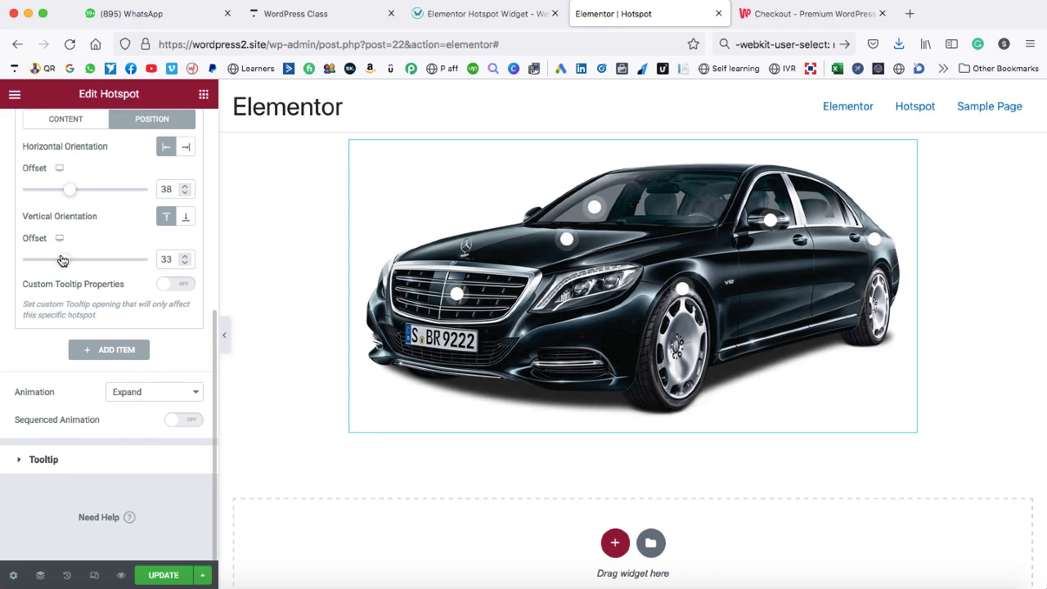
left_click_drag(64, 259, 121, 260)
Step: Change Item #6's tooltip heading to DRL and collapse the item
left_click(64, 125)
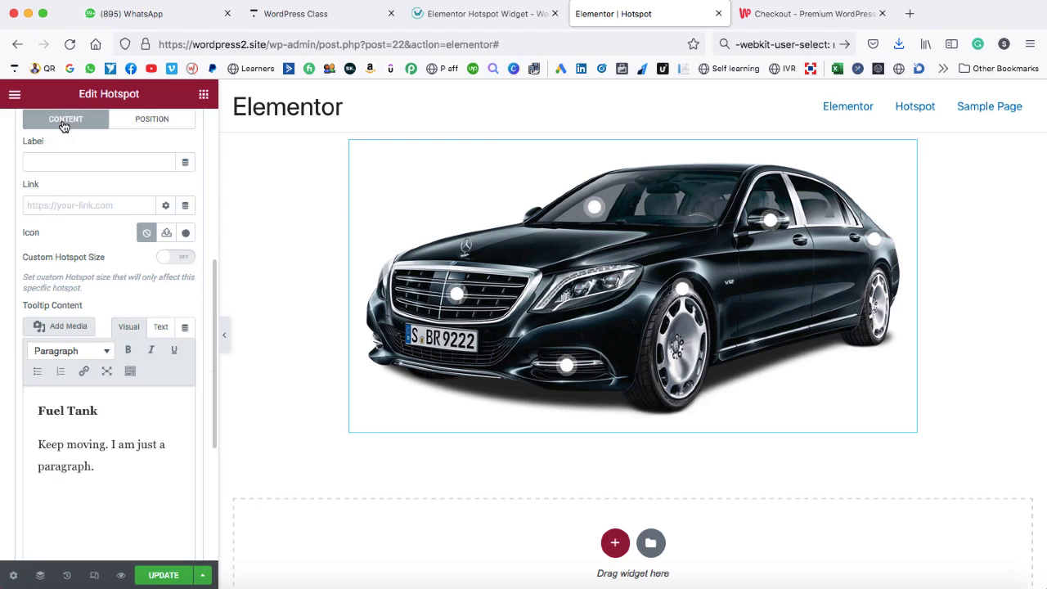
scroll(87, 311, "down", 2)
left_click_drag(99, 330, 38, 331)
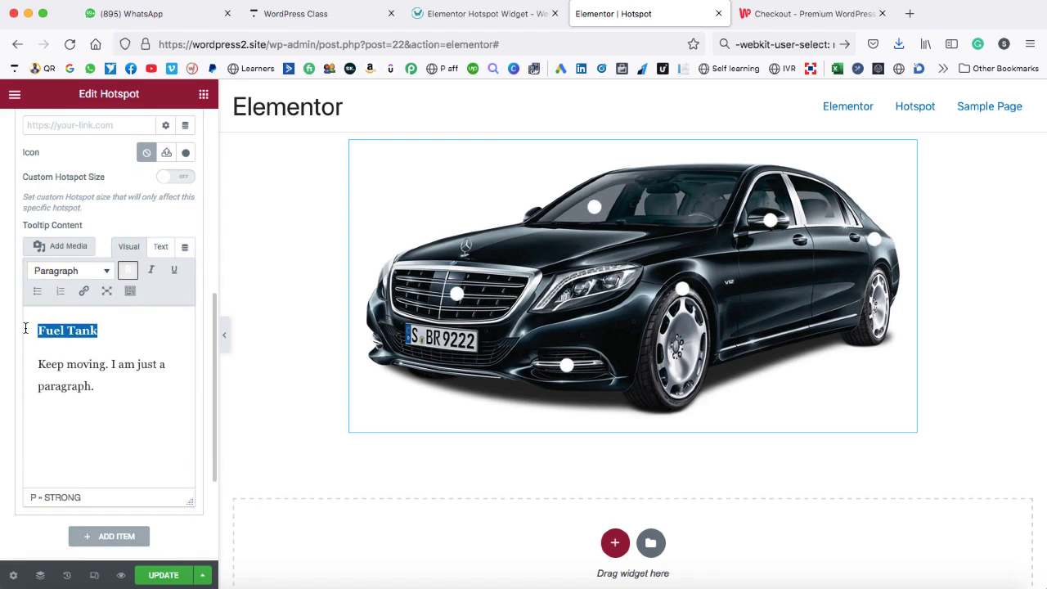
type("DRL")
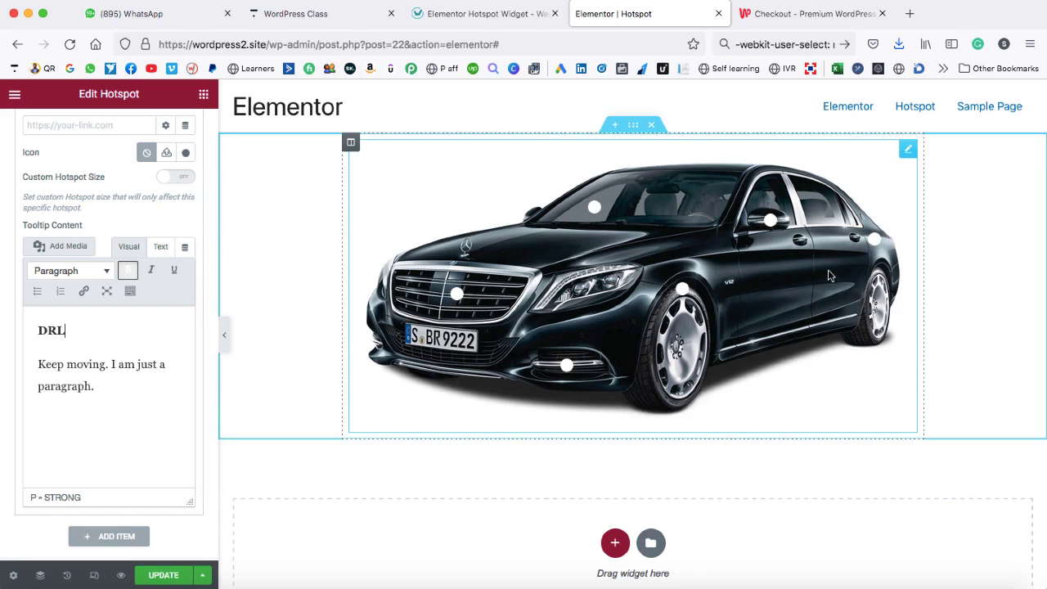
scroll(87, 250, "up", 4)
scroll(81, 195, "up", 1)
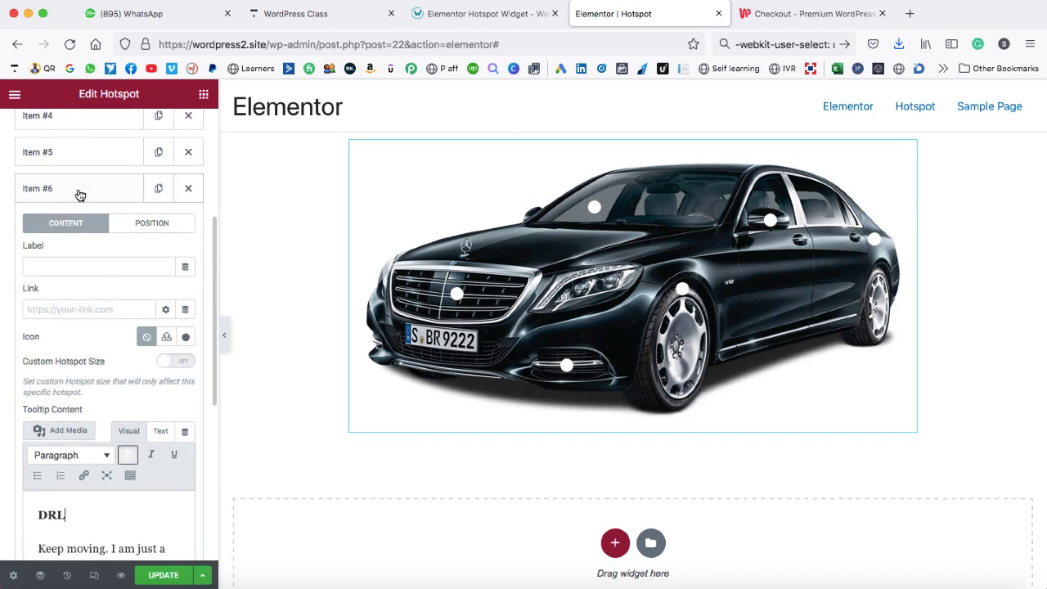
left_click(81, 194)
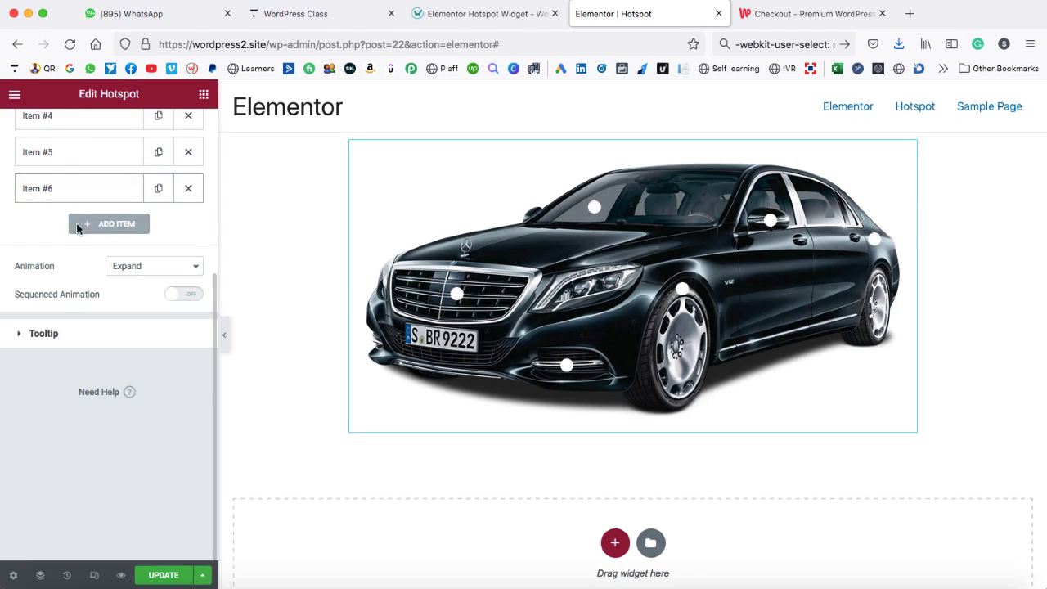
Step: Preview the Front Grill tooltip opening Left, Top, Right, then settle on Bottom position
left_click(28, 334)
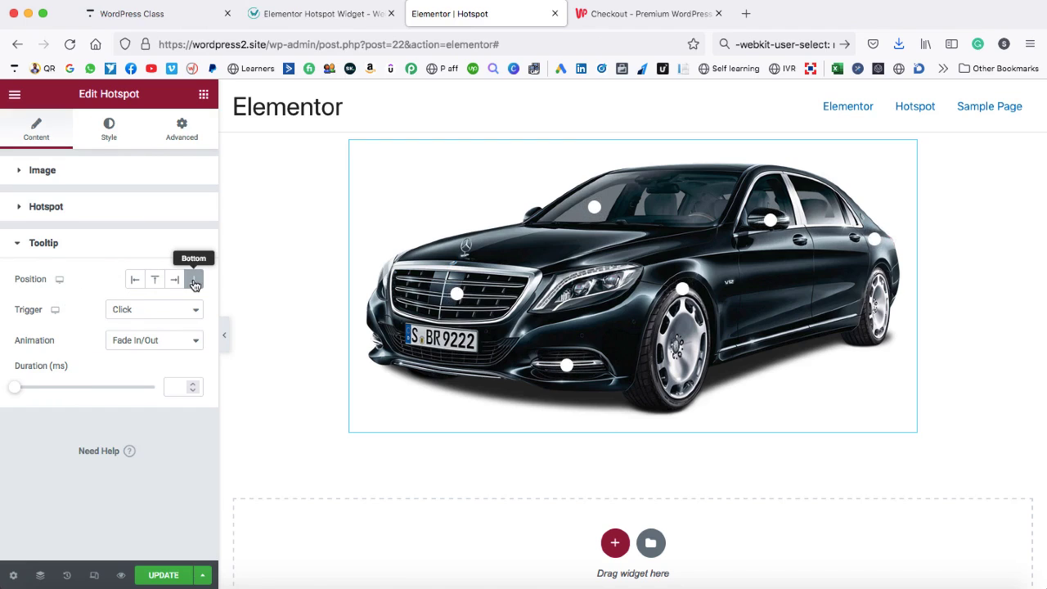
left_click(134, 281)
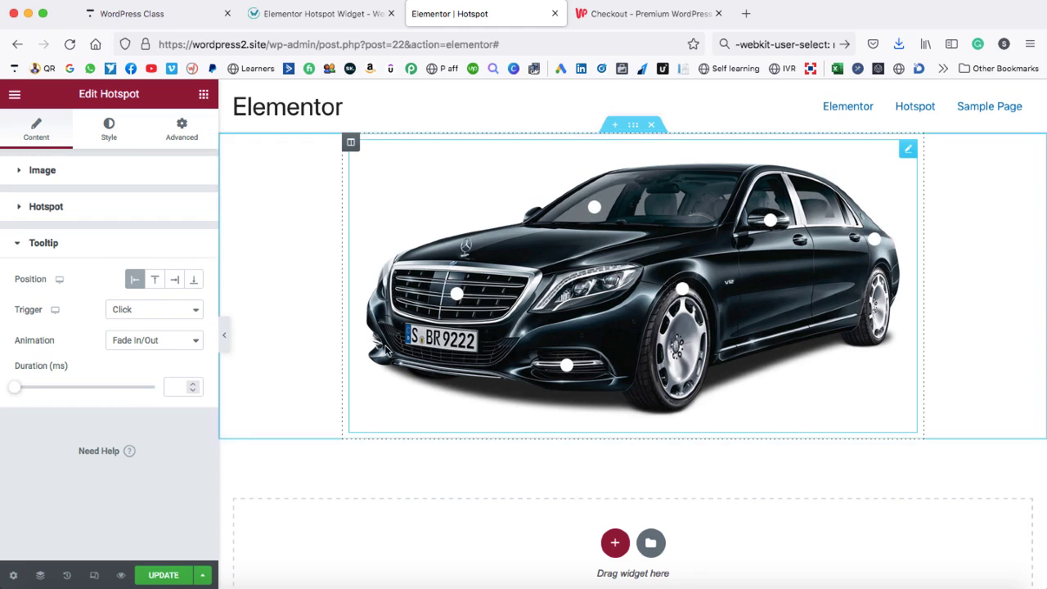
left_click(458, 300)
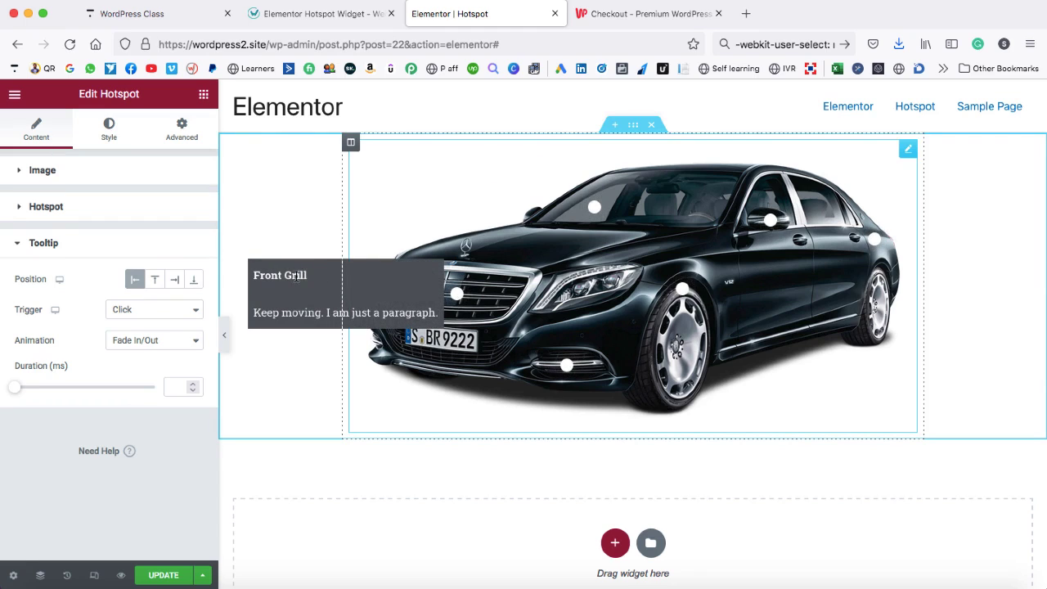
left_click(153, 284)
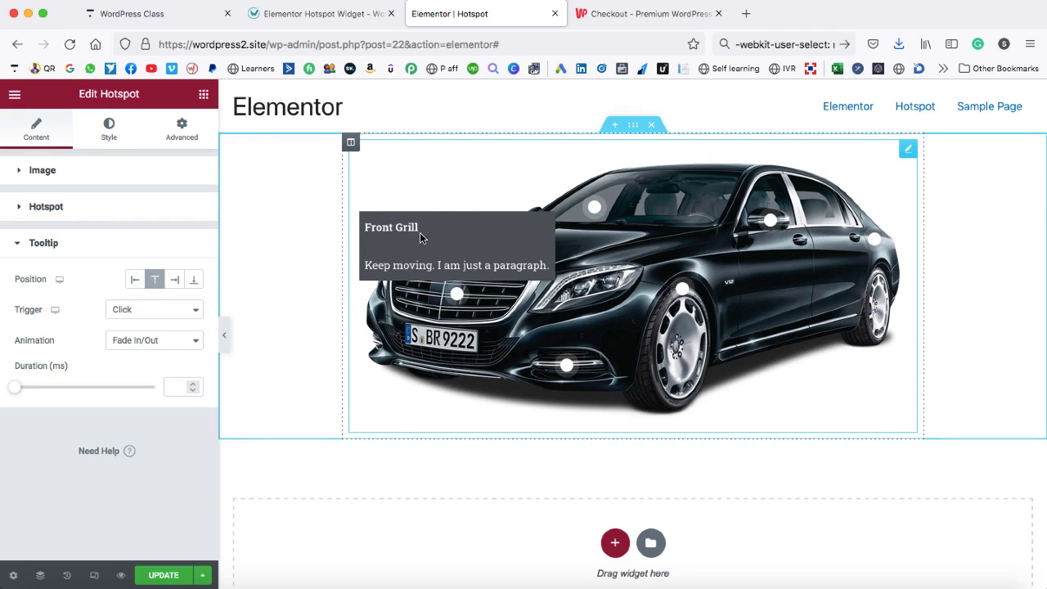
left_click(174, 280)
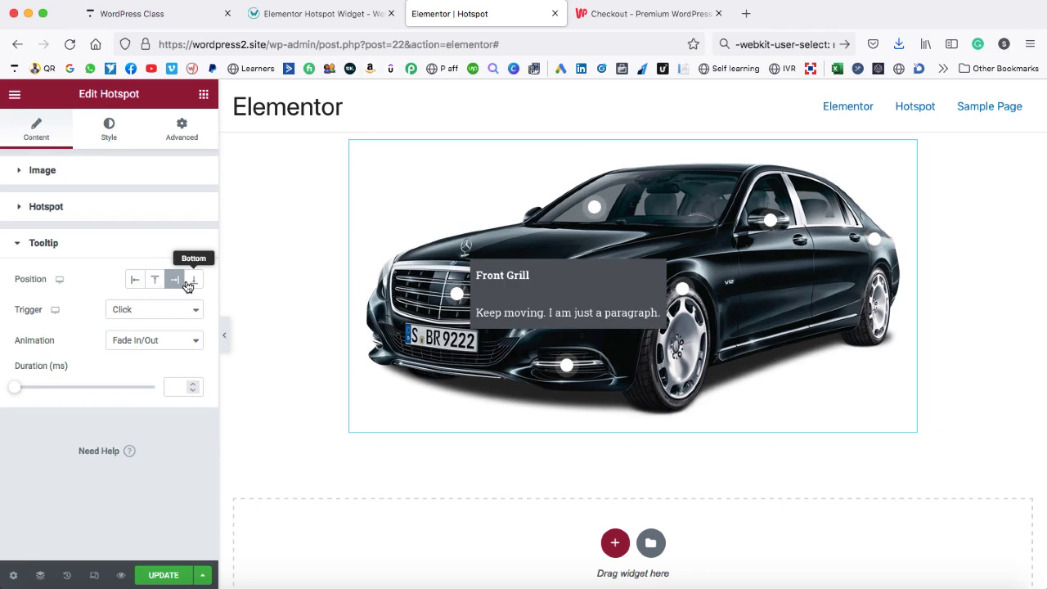
left_click(193, 283)
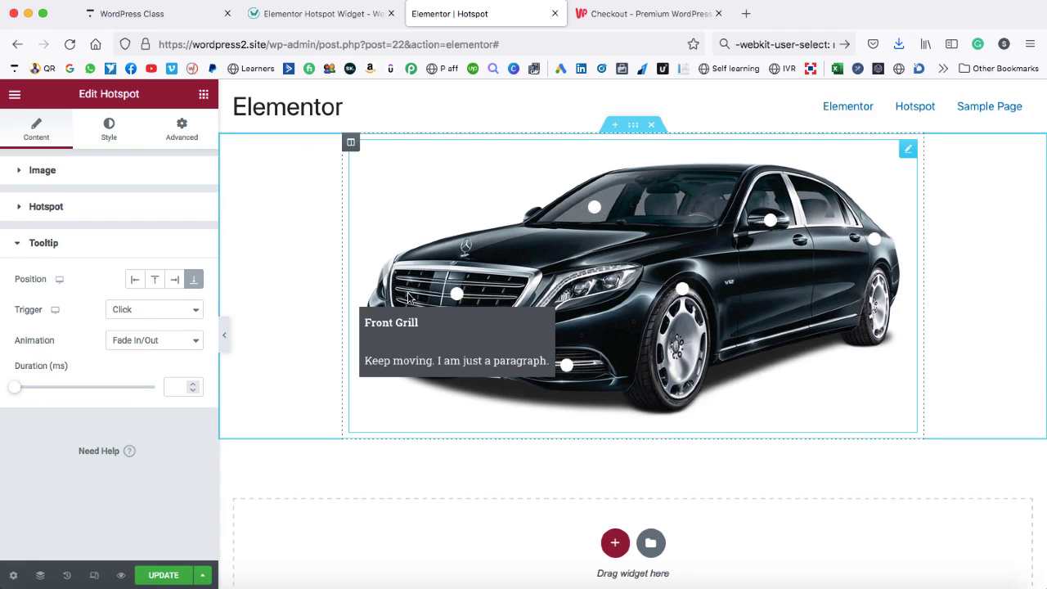
Step: Set the tooltip Trigger to Hover and check the Wind shield tooltip appears on hover
left_click(125, 310)
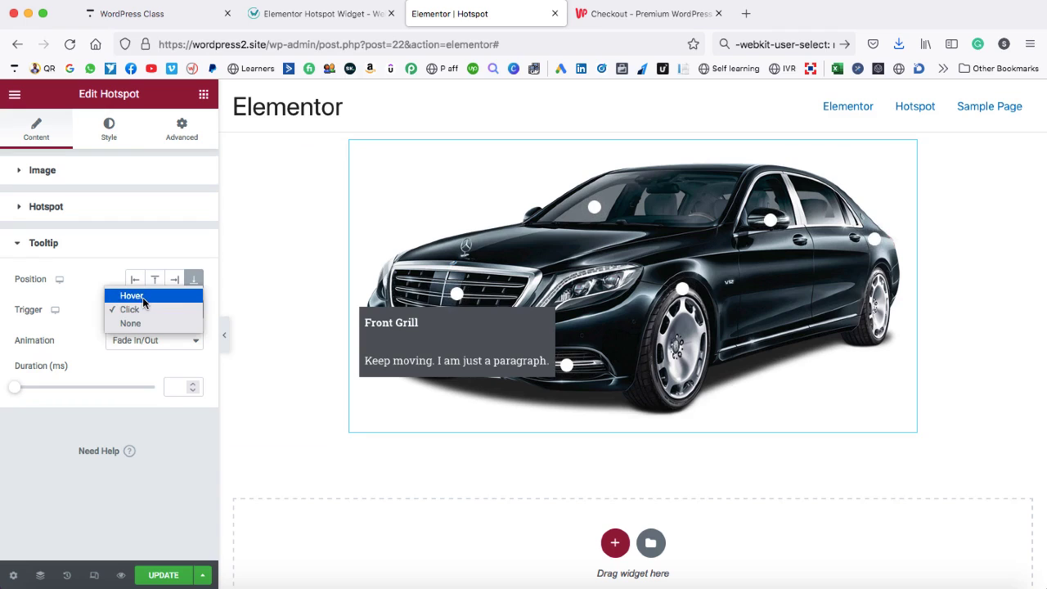
left_click(142, 297)
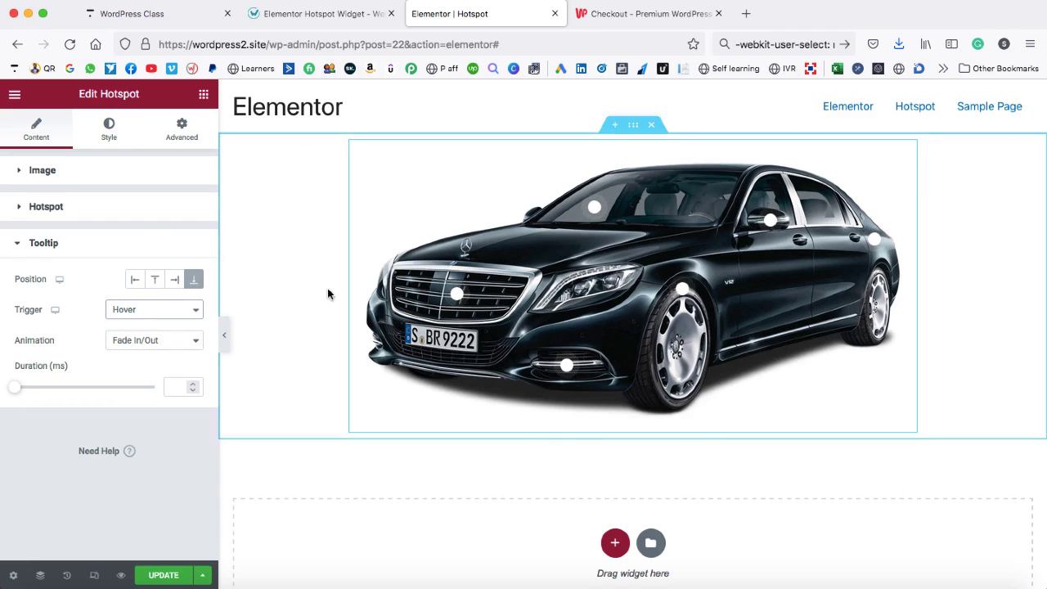
mouse_move(455, 296)
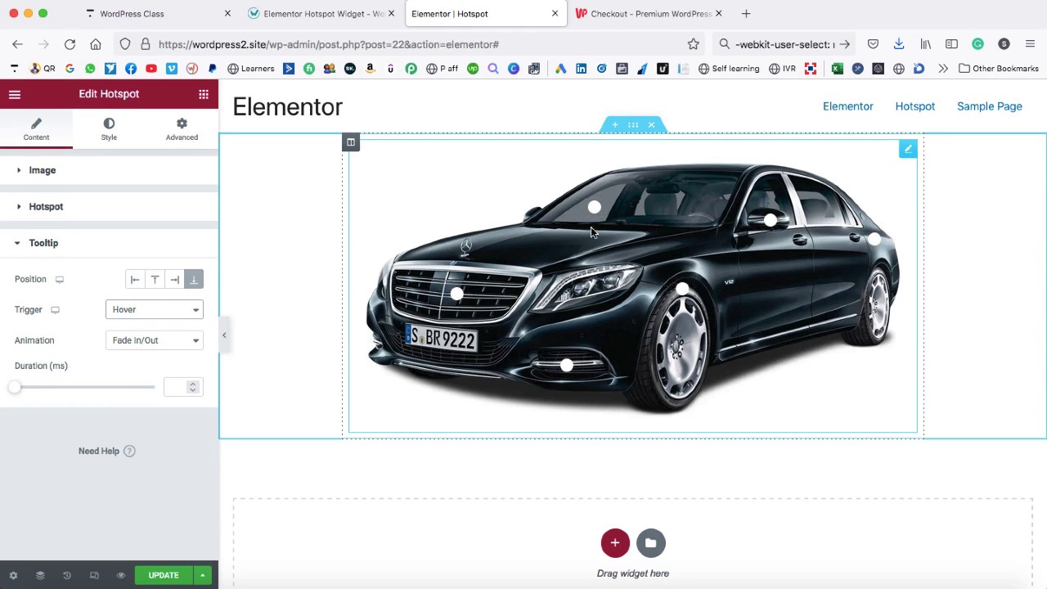
mouse_move(595, 210)
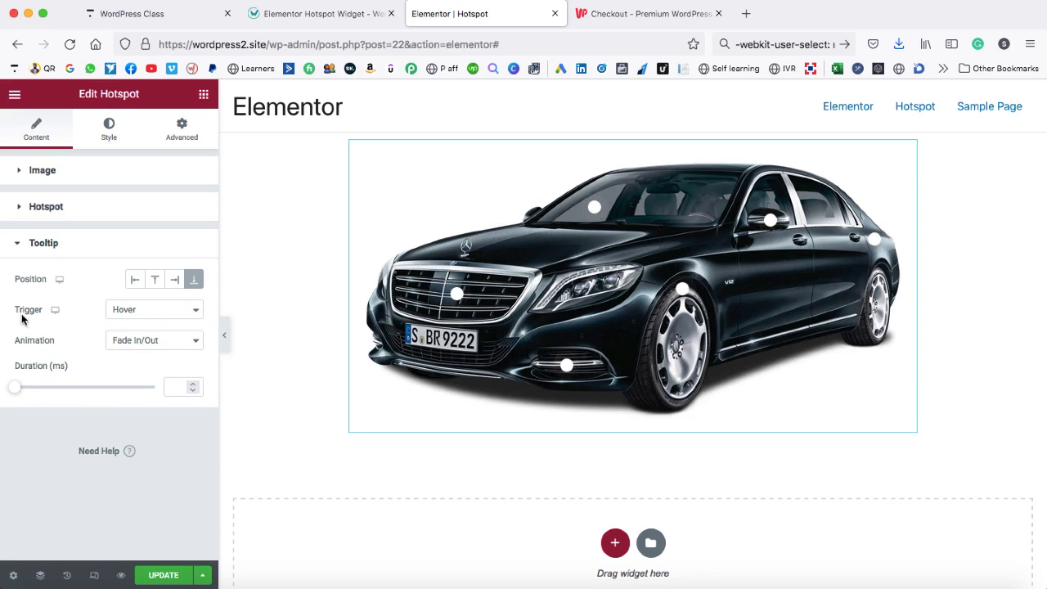
mouse_move(55, 314)
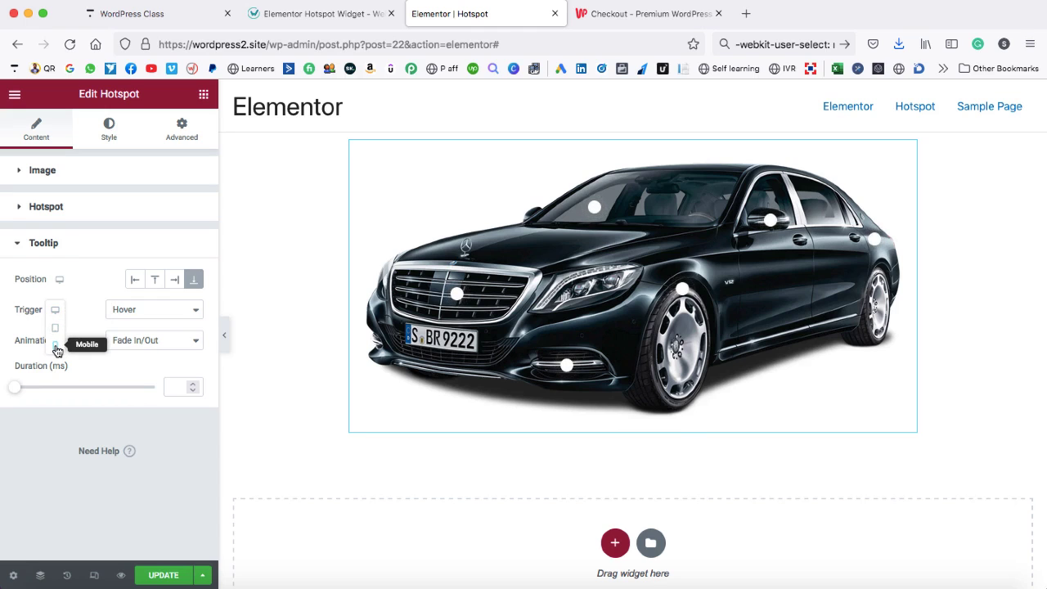
Step: Set the mobile tooltip Trigger to Click, keeping Hover on desktop
left_click(56, 347)
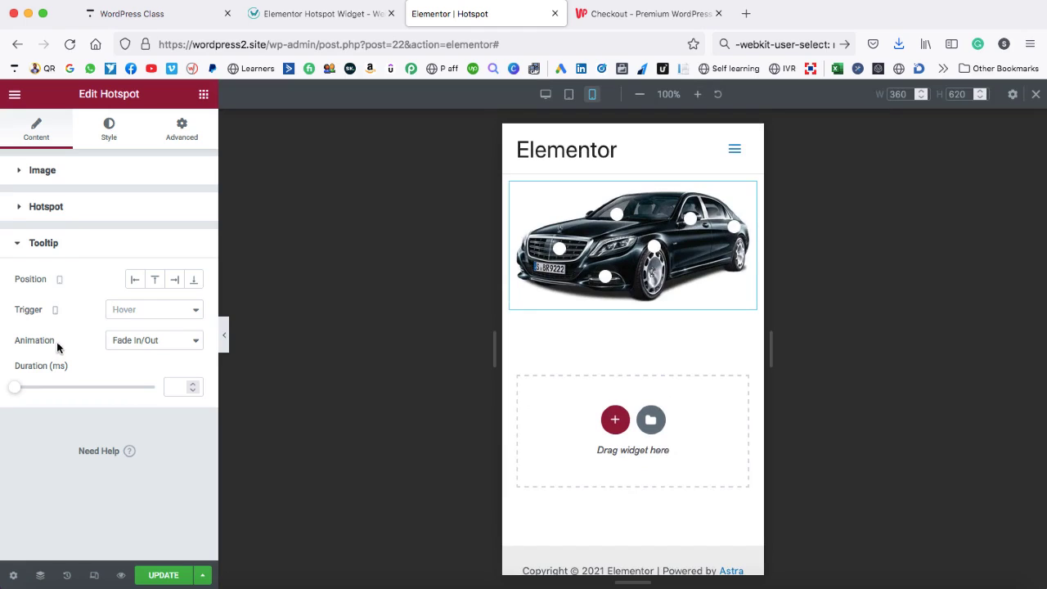
left_click(130, 311)
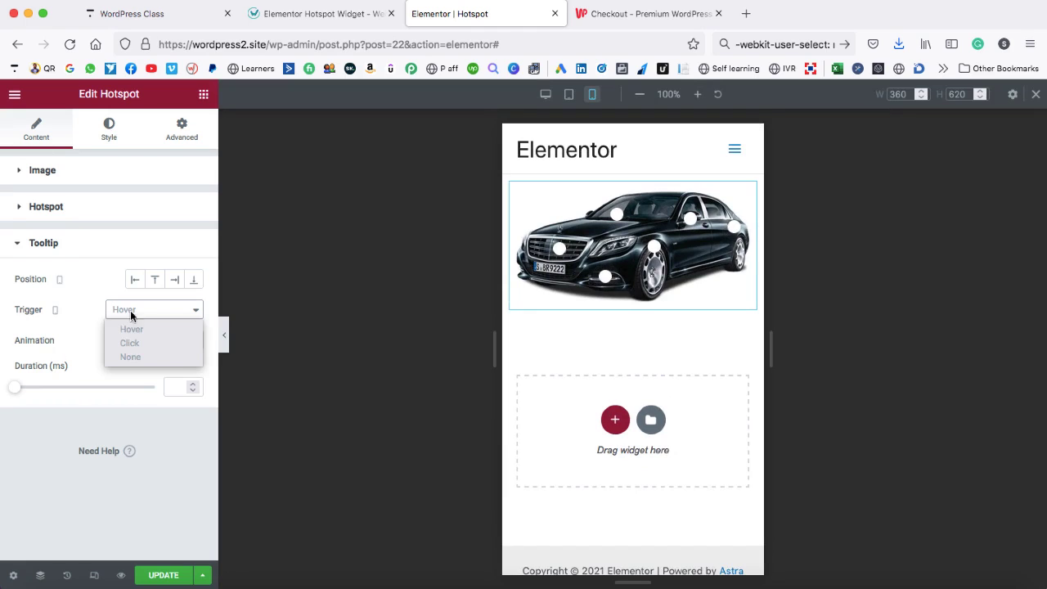
left_click(133, 343)
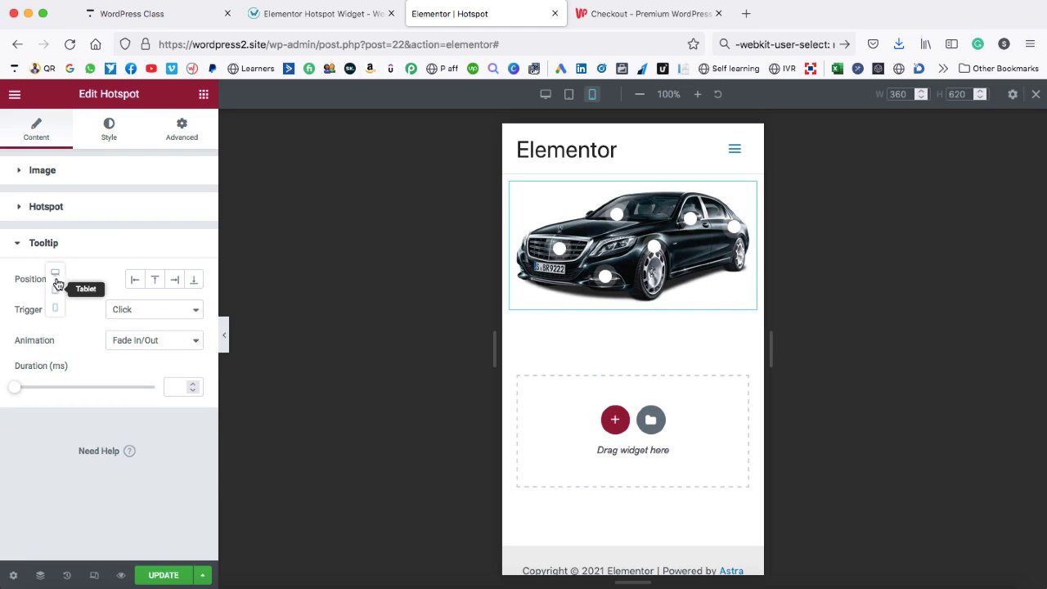
left_click(54, 277)
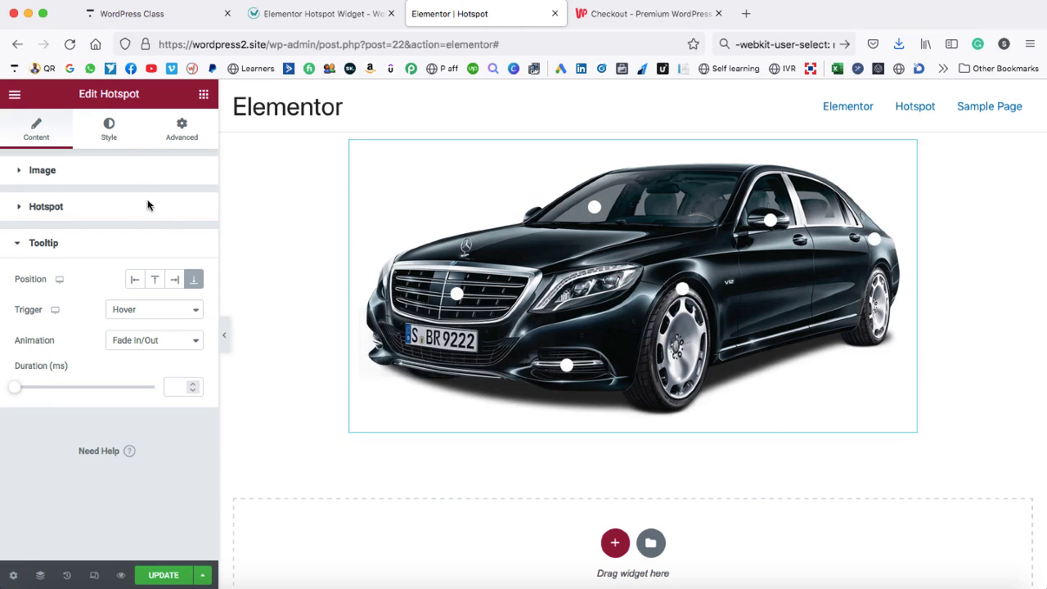
Step: In the Tooltip style settings, make the box colour slightly transparent grey (#54595FCF)
left_click(109, 131)
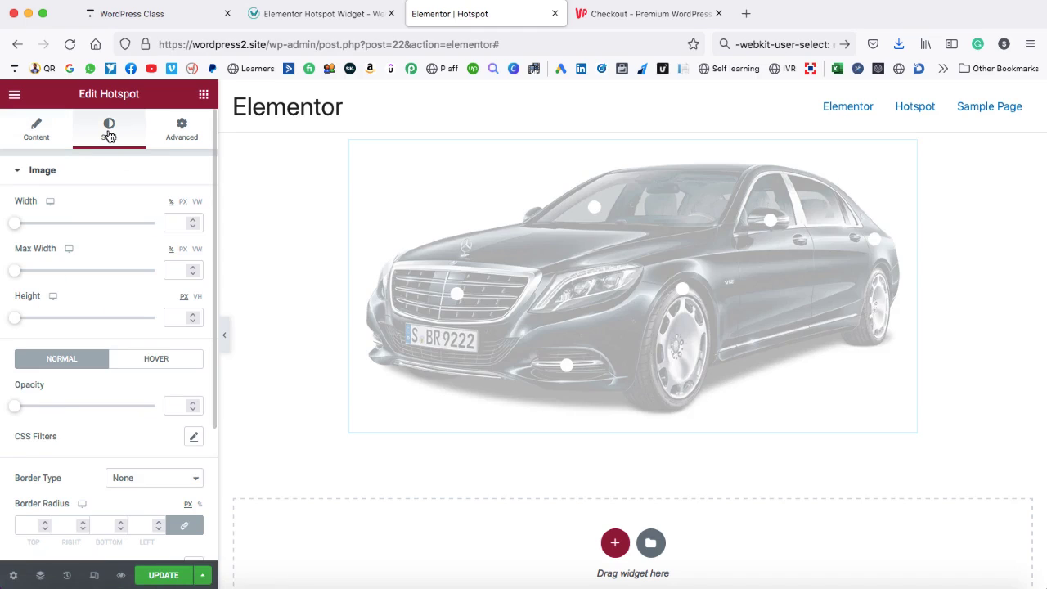
left_click(18, 173)
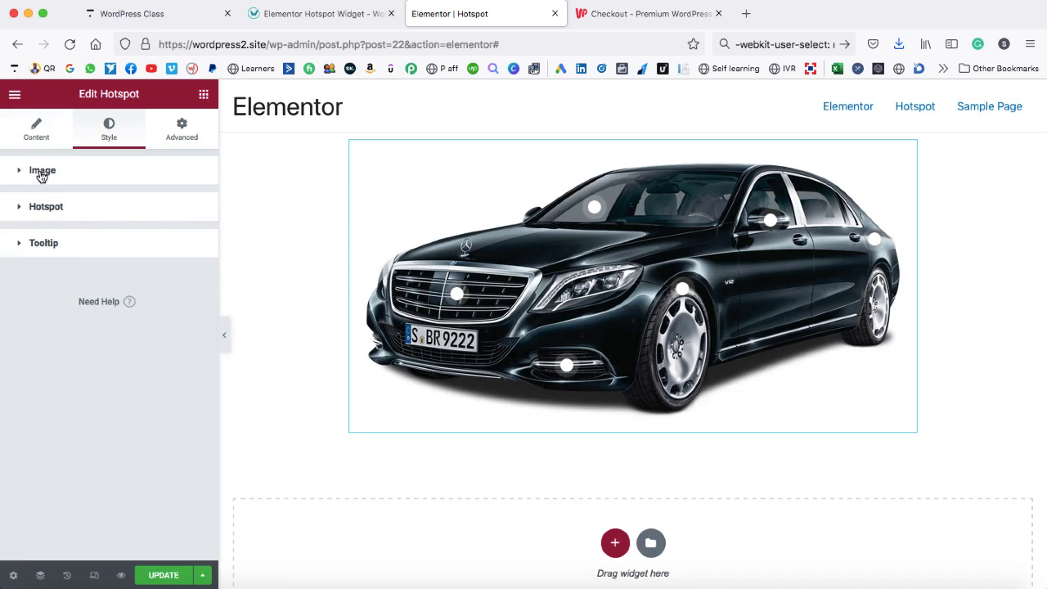
left_click(20, 246)
left_click(457, 296)
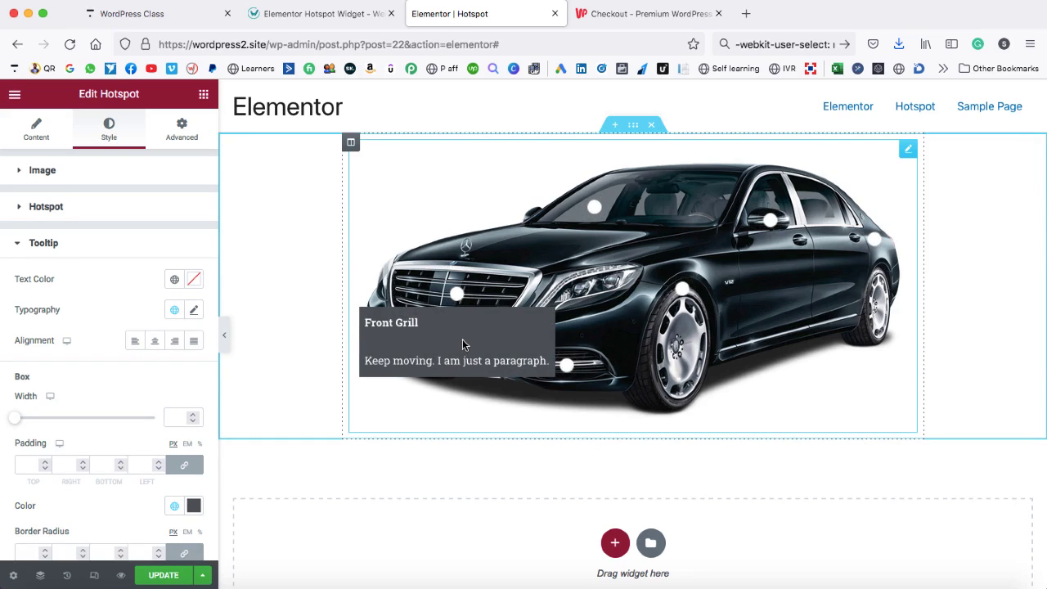
scroll(131, 402, "down", 3)
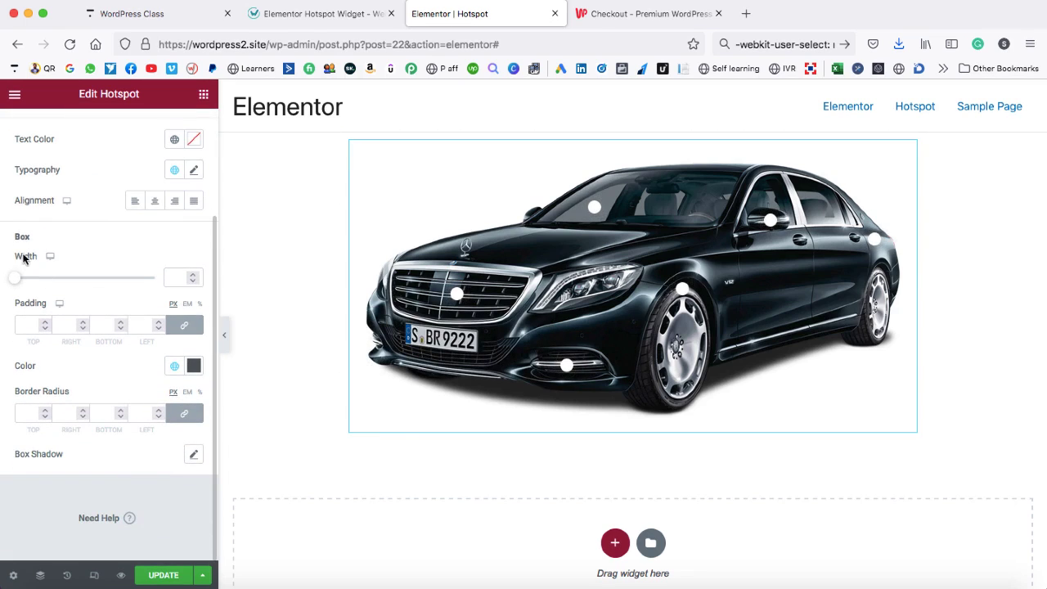
left_click(194, 366)
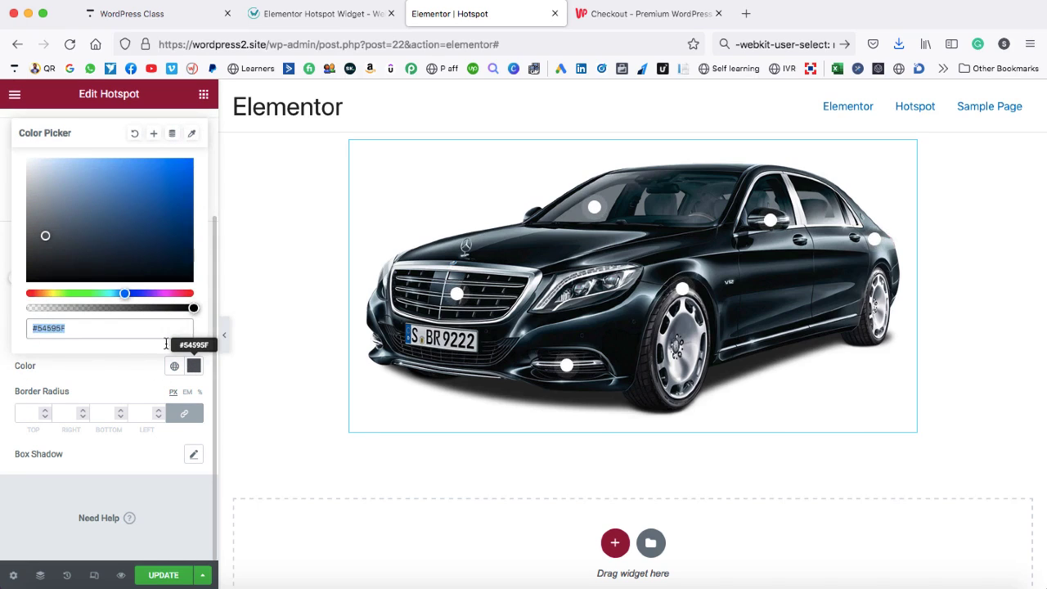
left_click_drag(191, 307, 161, 309)
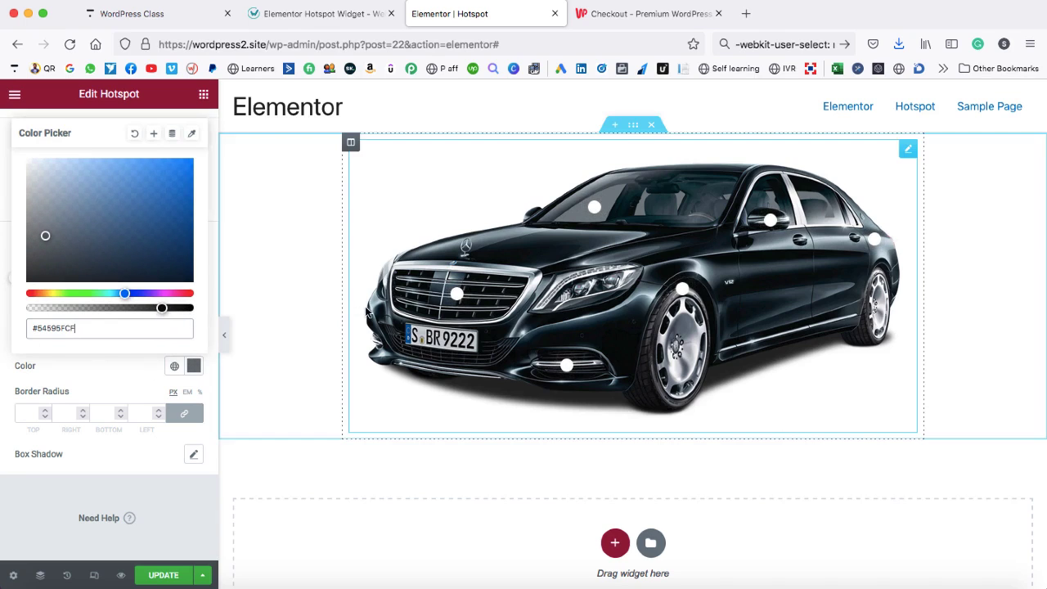
left_click(456, 294)
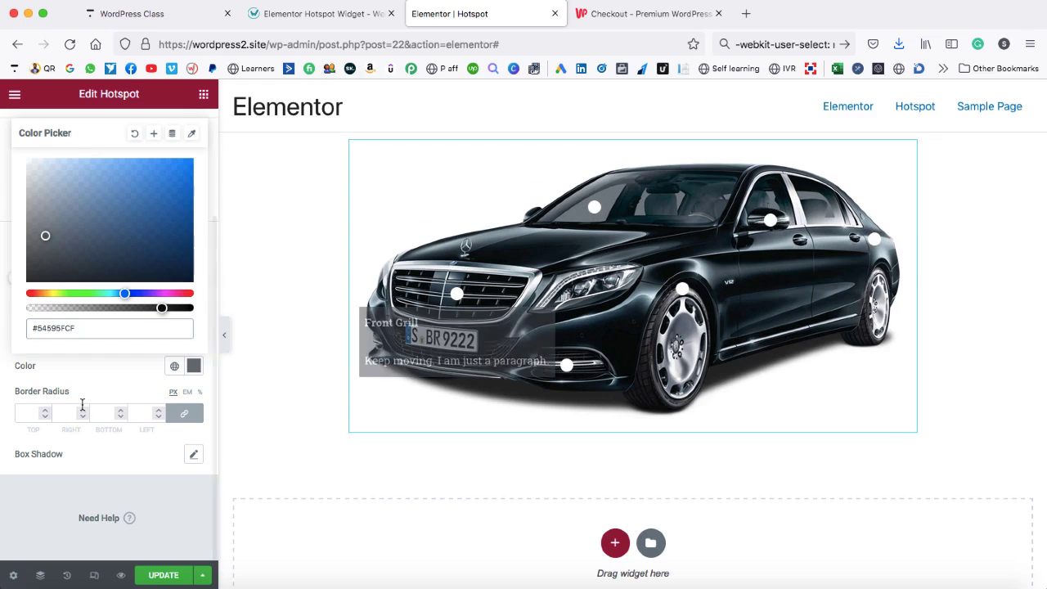
Step: Round the tooltip box corners to a 15 border radius
left_click_drag(45, 406, 45, 407)
left_click(45, 407)
left_click(45, 407)
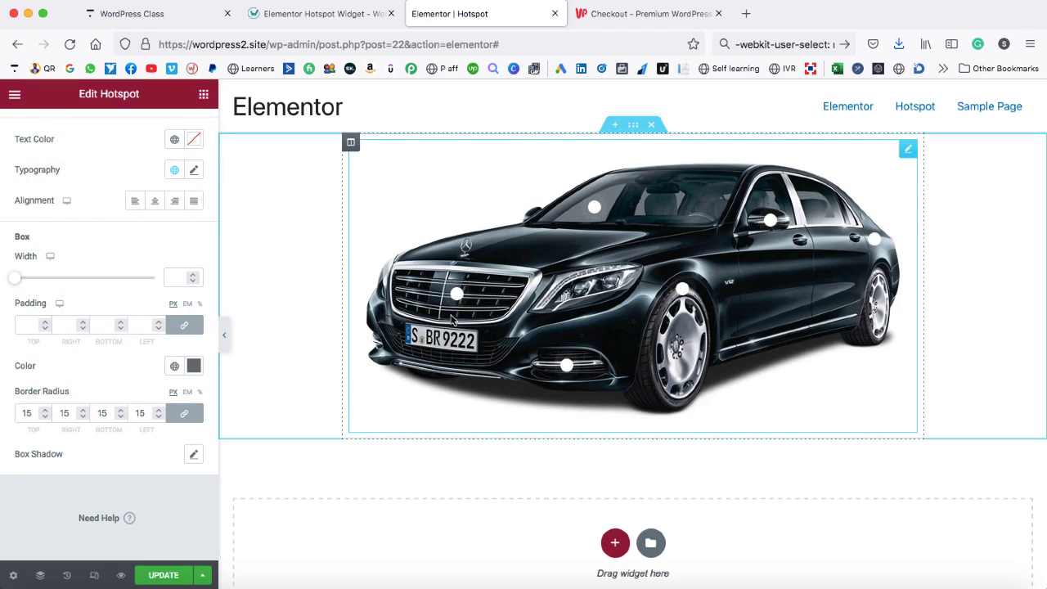
mouse_move(458, 297)
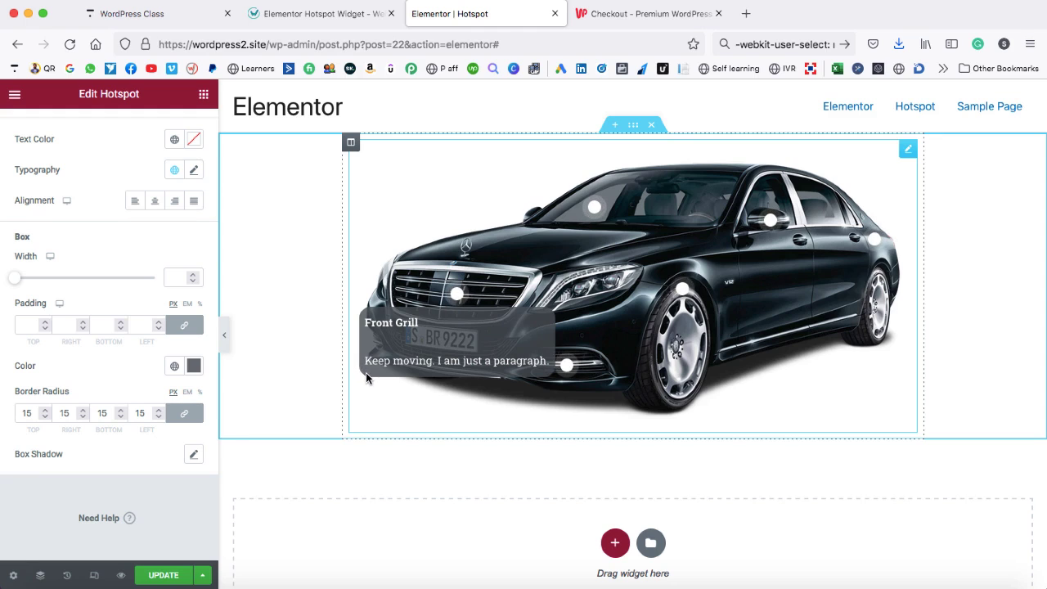
Step: Change the tooltip Box Color to translucent blue #245B9DCF
left_click(191, 370)
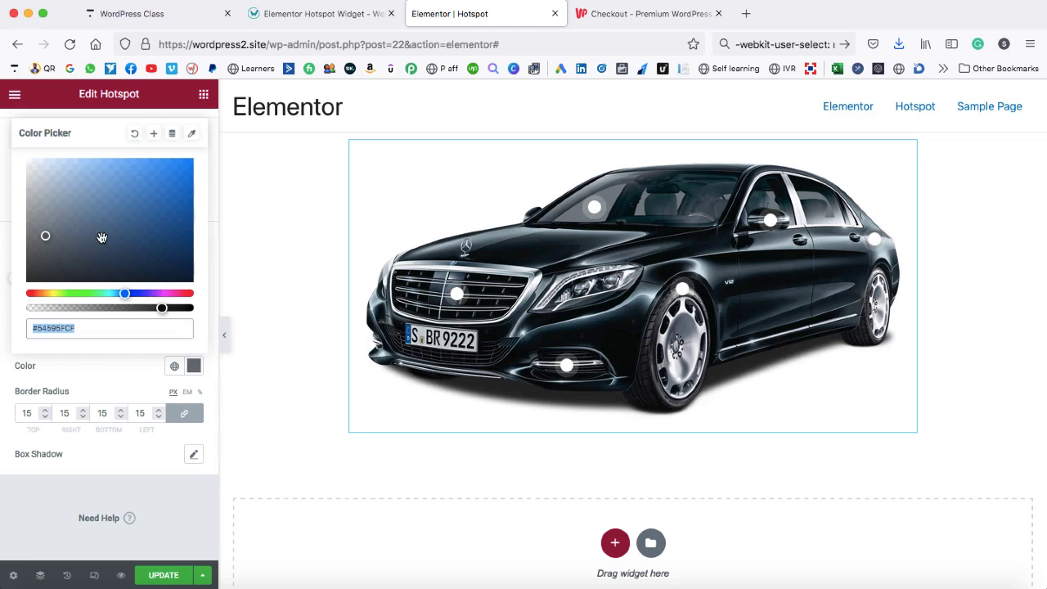
left_click_drag(65, 237, 155, 205)
mouse_move(457, 294)
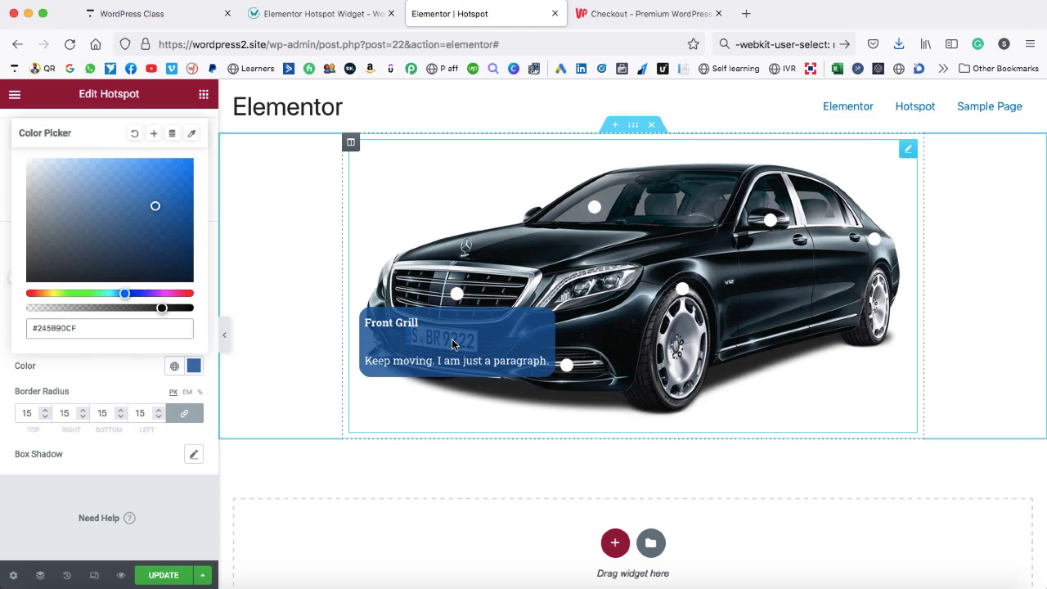
left_click(120, 373)
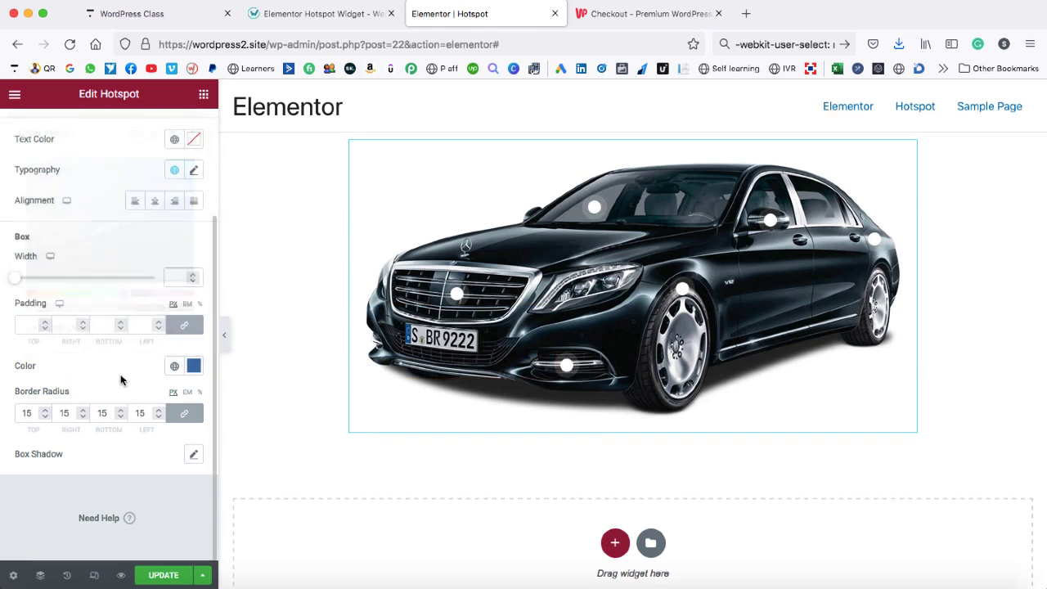
scroll(114, 360, "up", 3)
Step: Open the Front Grill hotspot item (Item #4) and type Buy Now into its tooltip
left_click(36, 131)
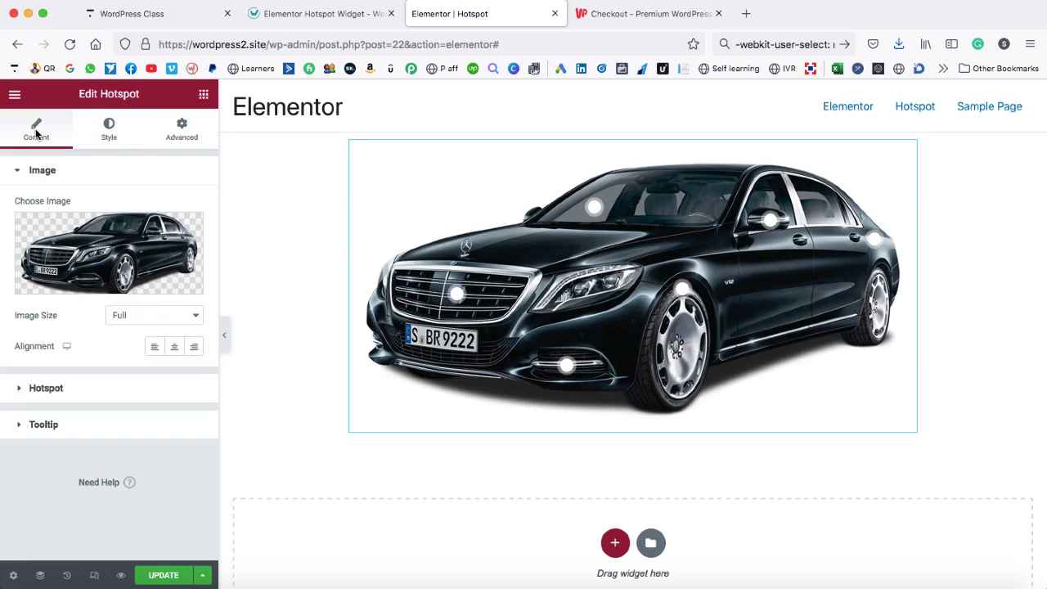
left_click(20, 389)
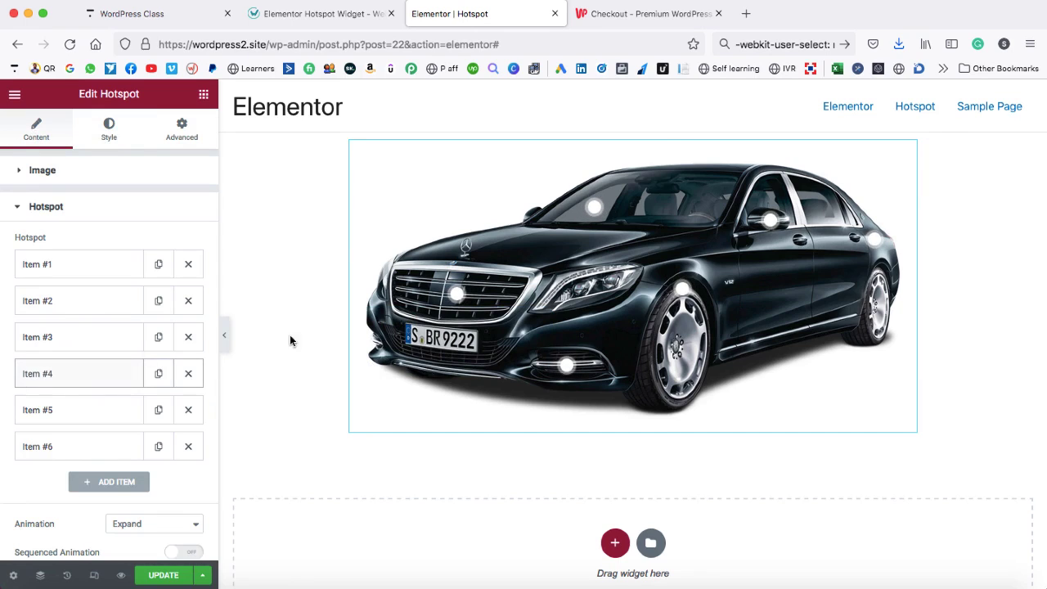
left_click(74, 373)
scroll(75, 372, "down", 2)
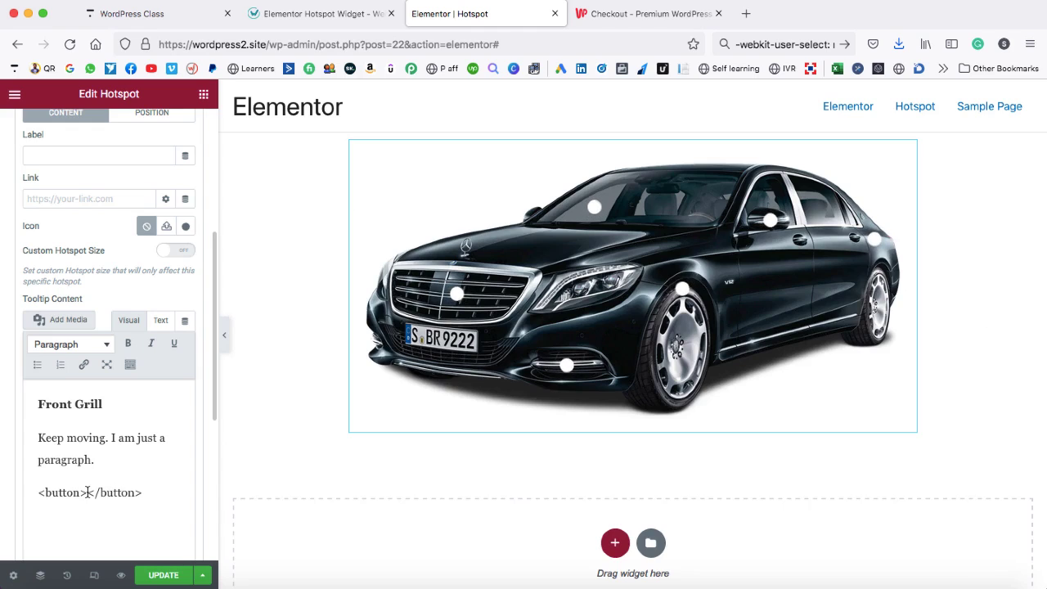
type("Buy Now")
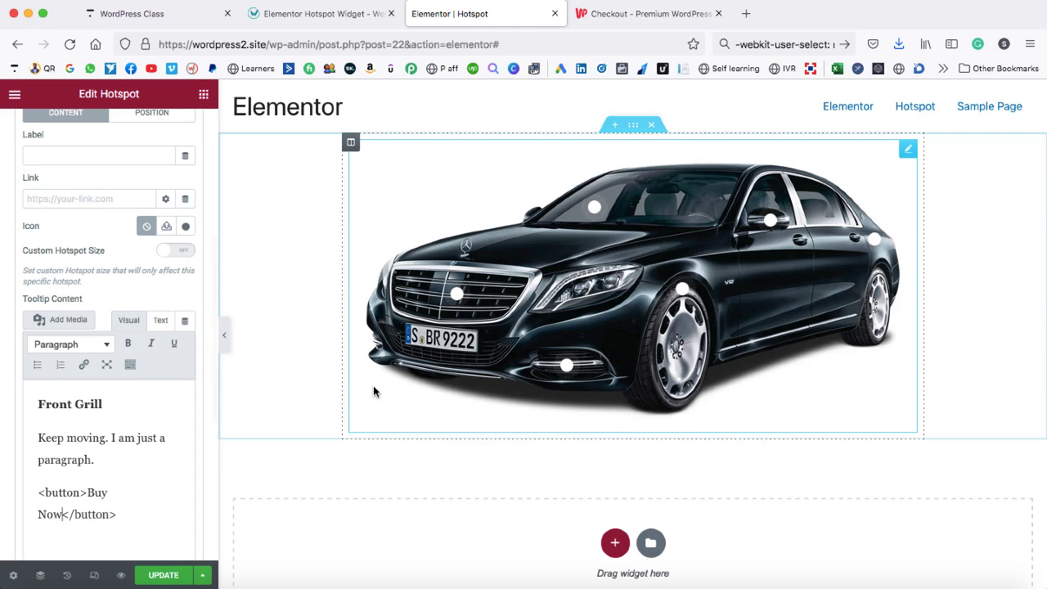
Step: Preview the Front Grill tooltip, then delete the <button>Buy Now</button> line
left_click(457, 296)
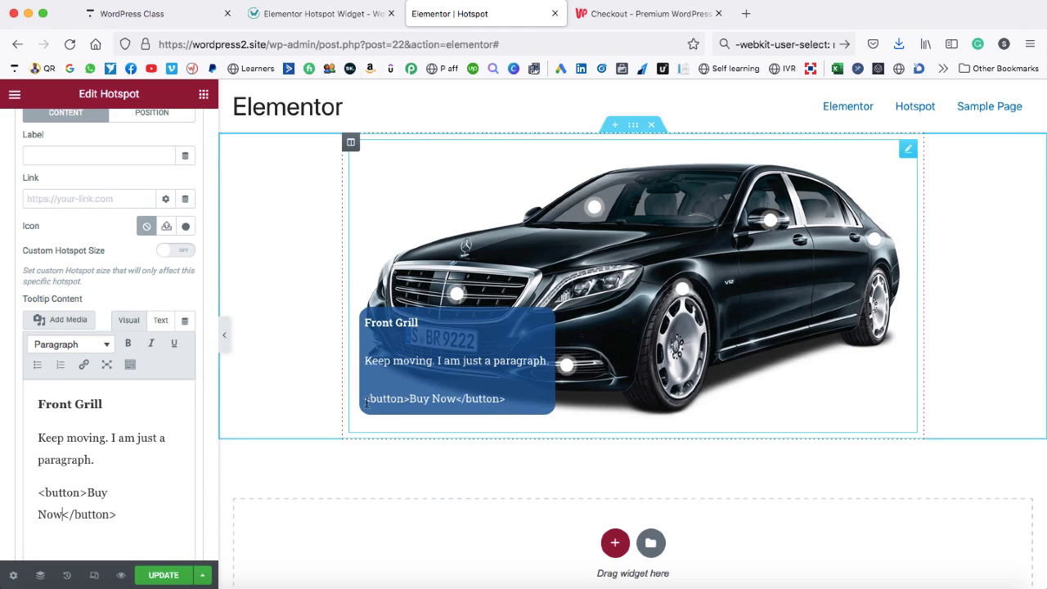
left_click_drag(456, 300, 427, 401)
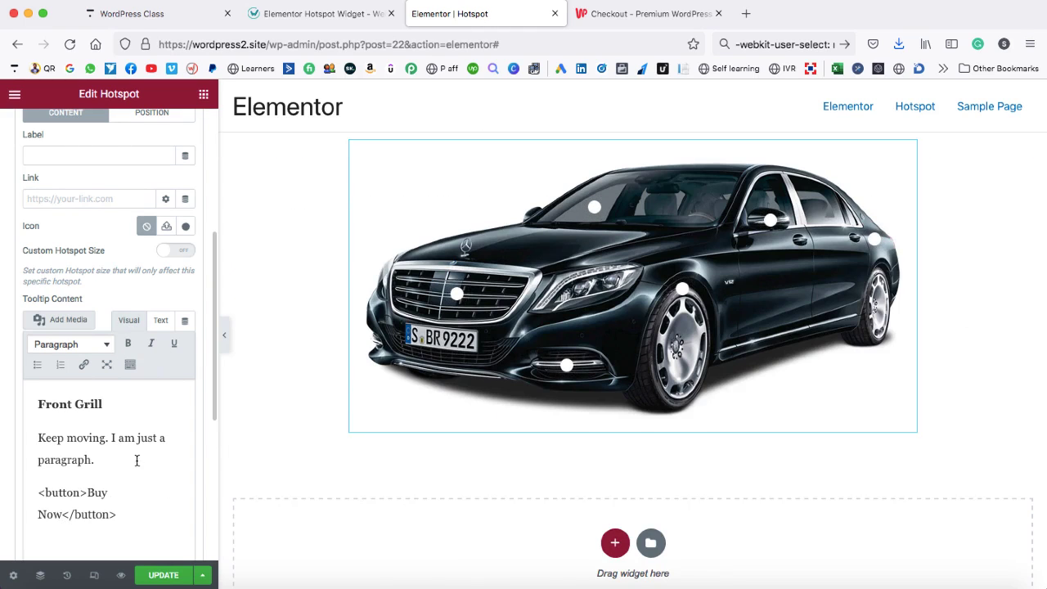
left_click_drag(119, 514, 35, 492)
key("super+c")
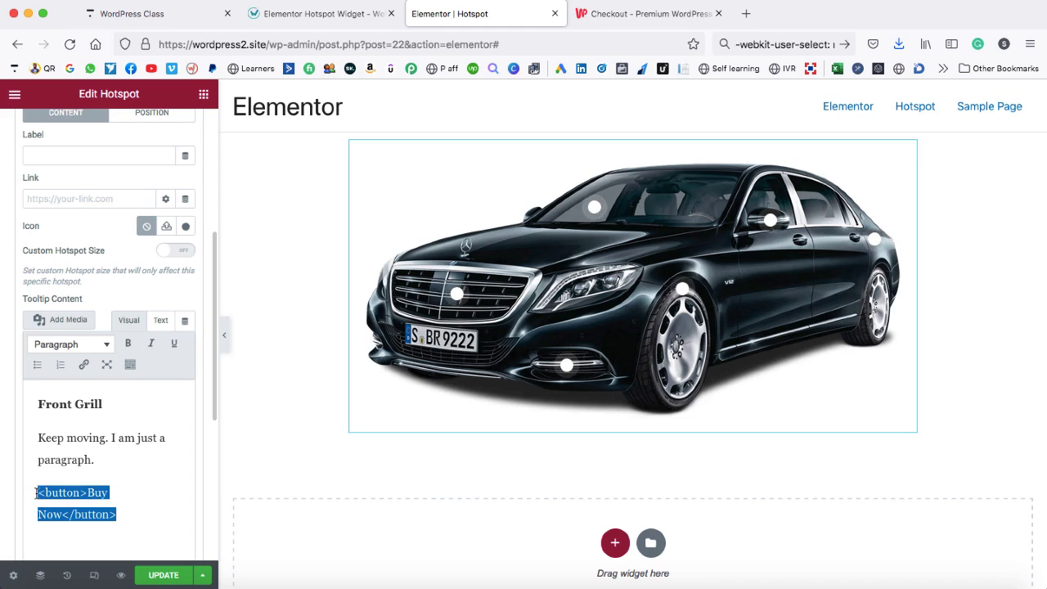
key("BackSpace")
Step: In the Text view, paste <button>Buy Now</button> under the Front Grill tooltip paragraph
left_click(166, 326)
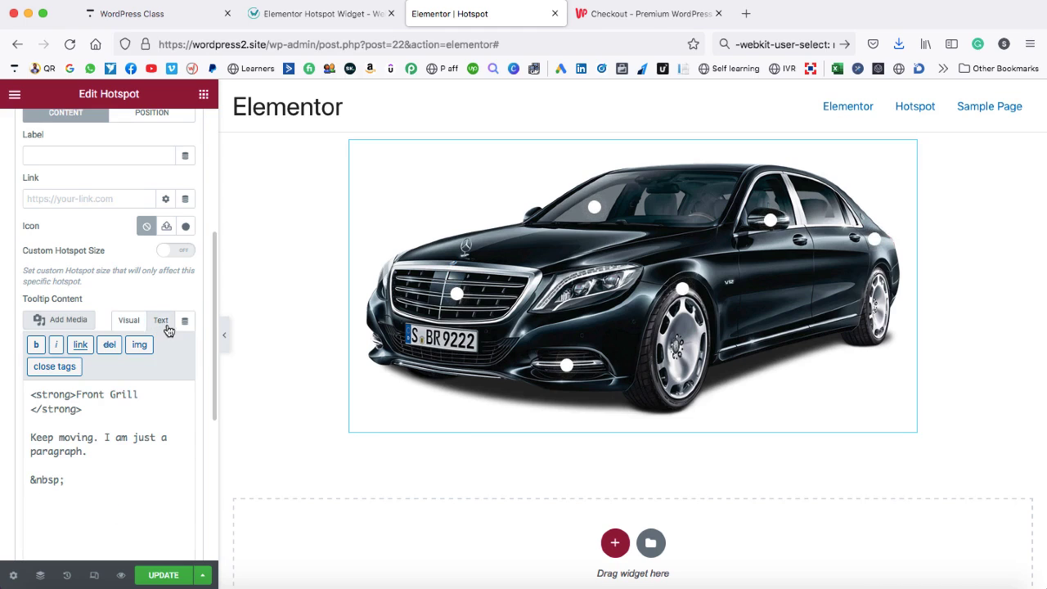
scroll(159, 330, "down", 2)
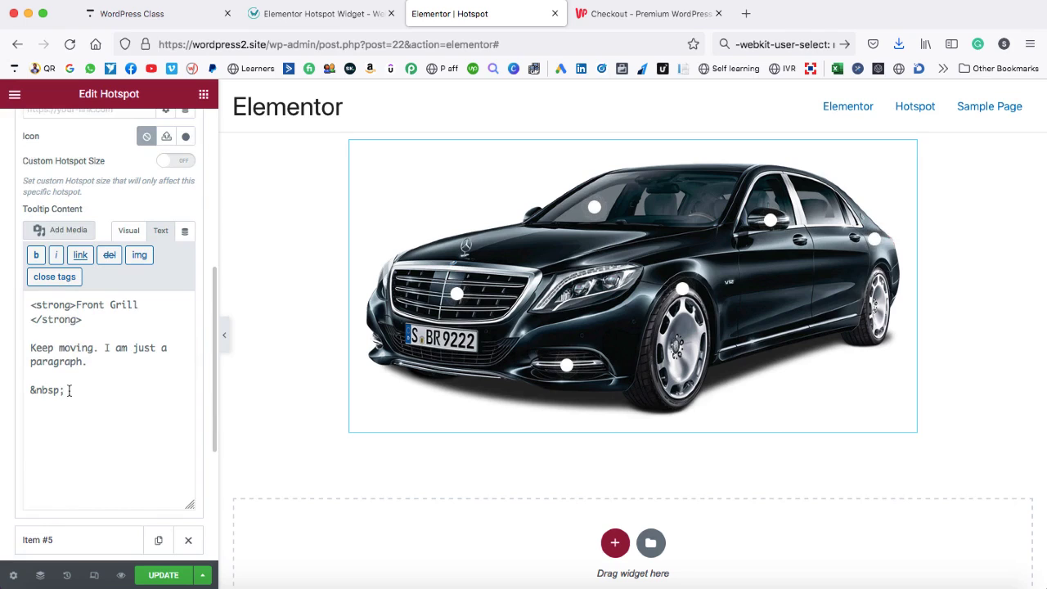
left_click_drag(69, 391, 23, 390)
key("super+v")
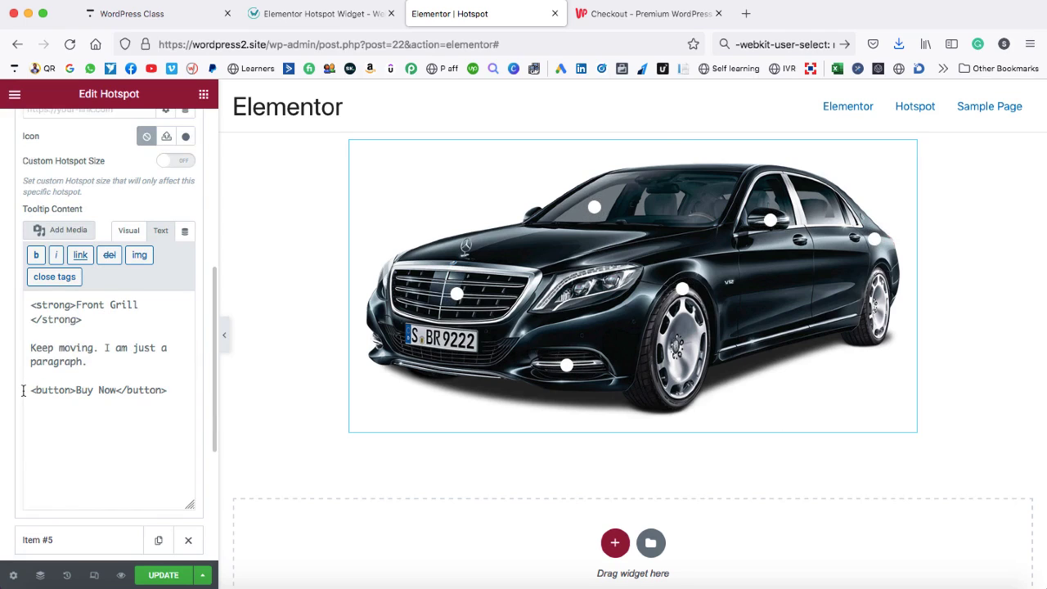
left_click(458, 295)
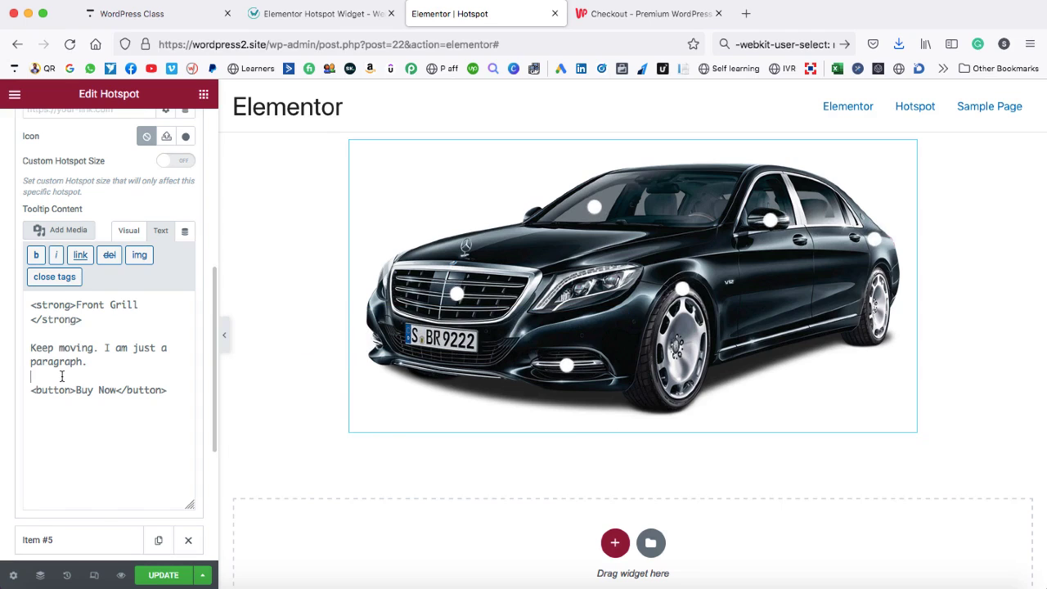
Step: Add a <br> line break before the button and save the page
type("<br>")
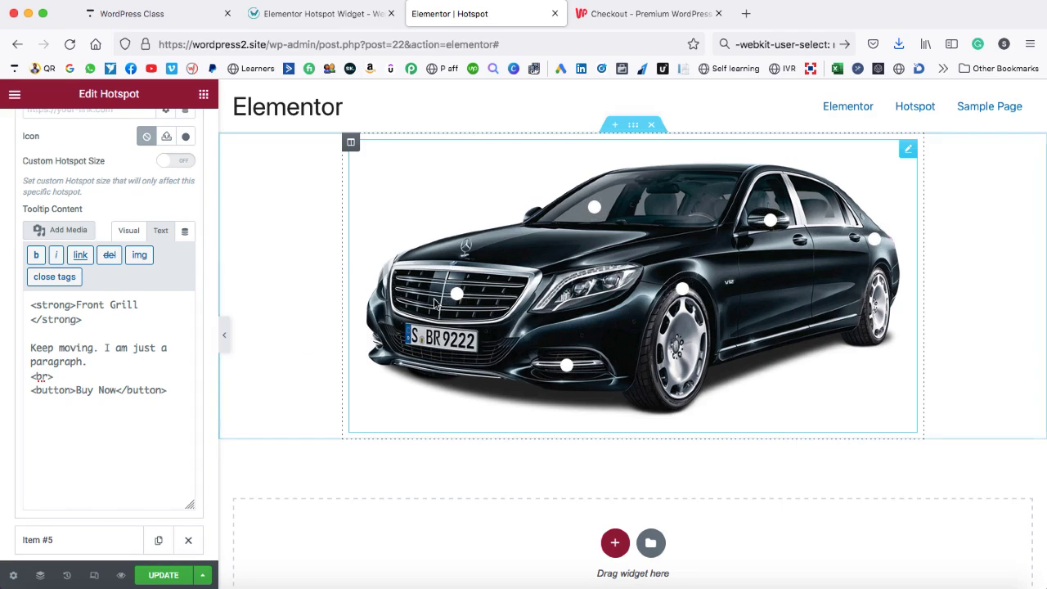
mouse_move(455, 299)
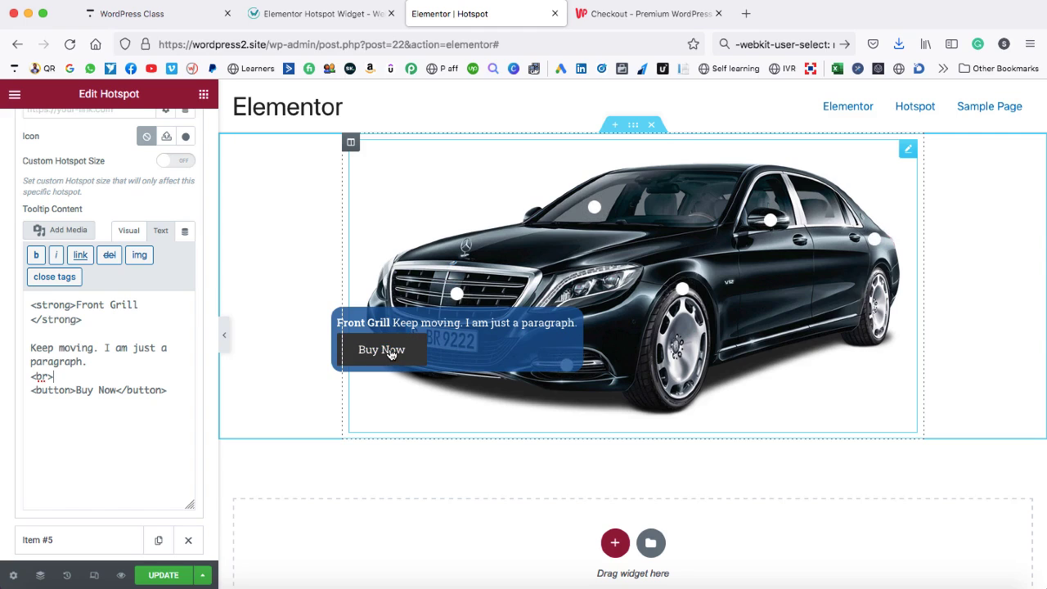
left_click(163, 577)
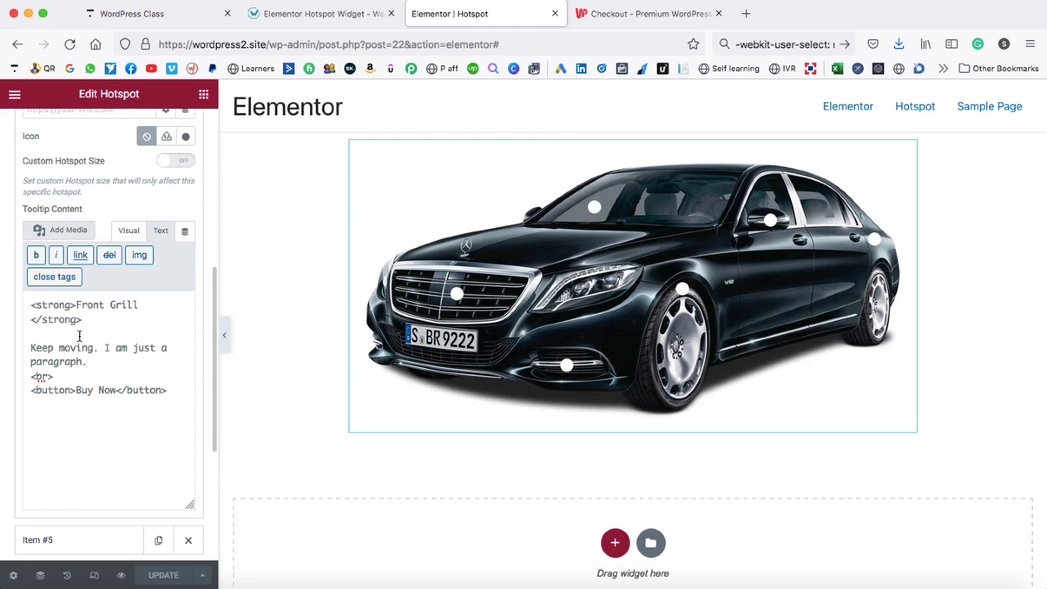
Step: Open View Page in a new tab and check the grill tooltip's Buy Now button
left_click(14, 94)
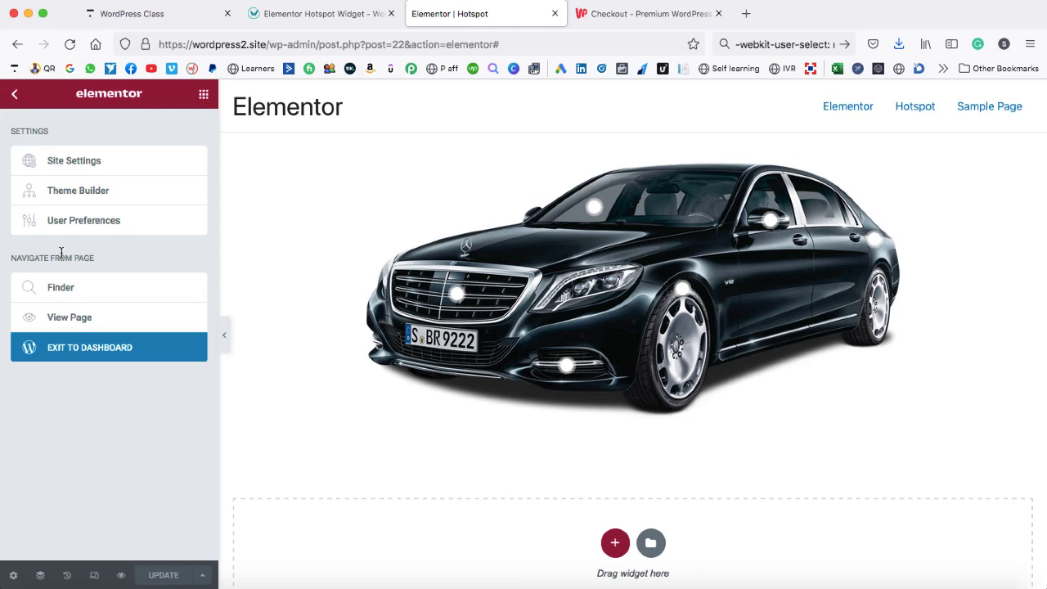
right_click(75, 321)
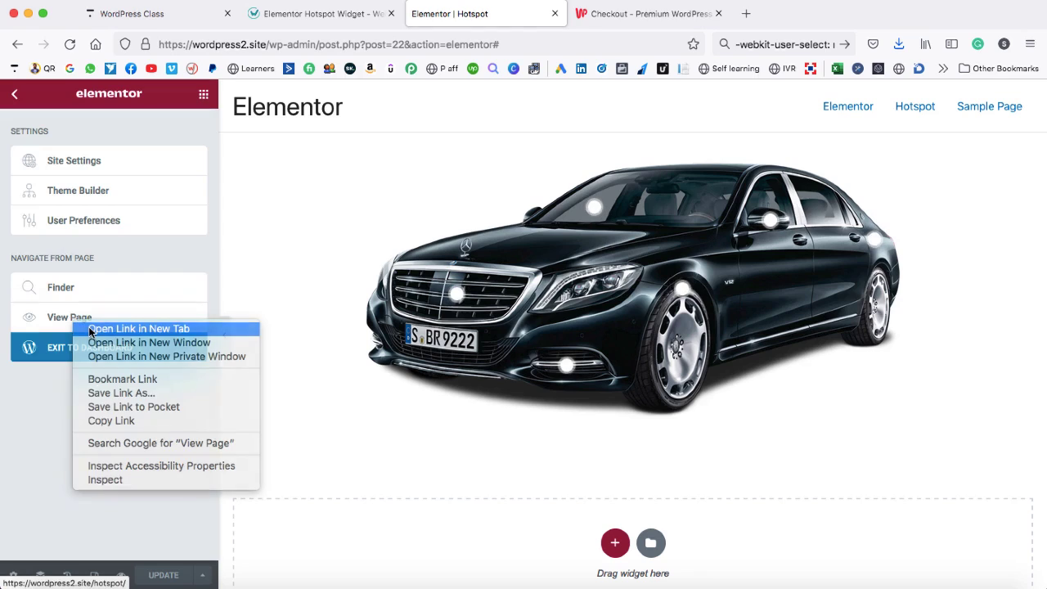
left_click(90, 329)
left_click(598, 17)
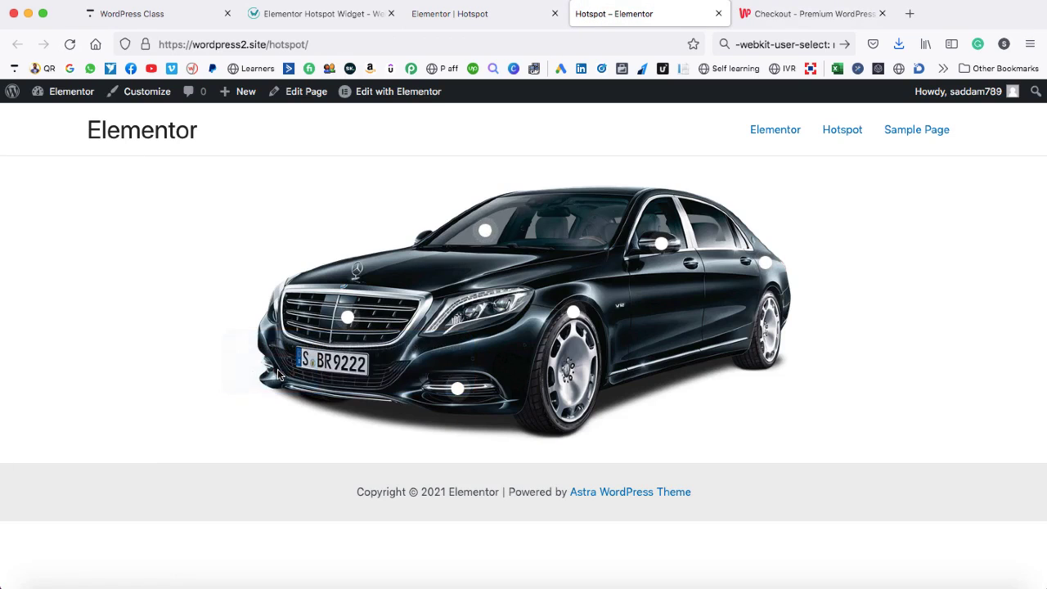
mouse_move(280, 375)
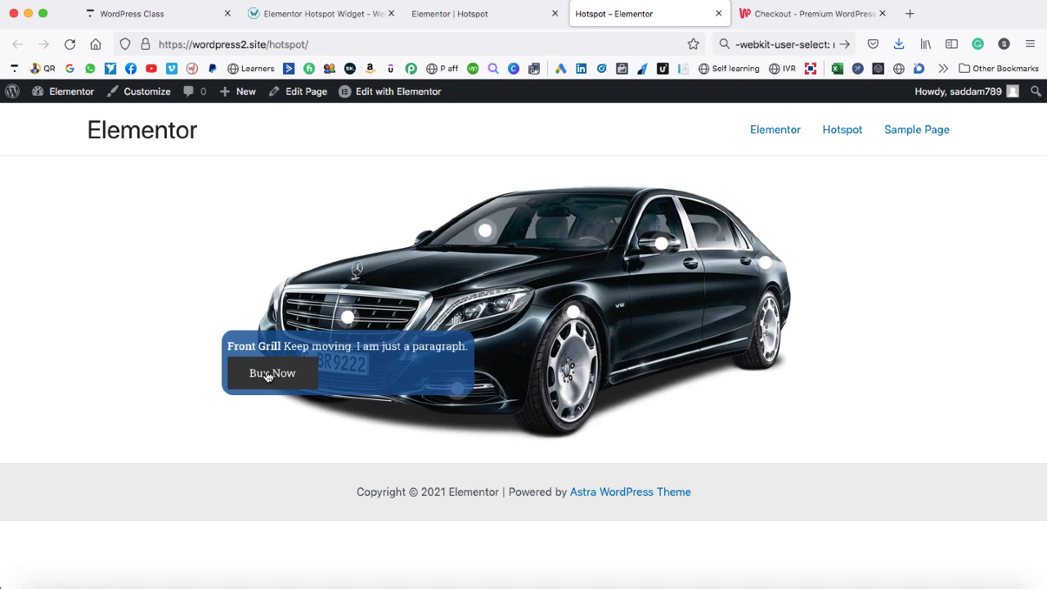
Step: Back in the editor, show Item #4's tooltip content in the Text view
left_click(479, 16)
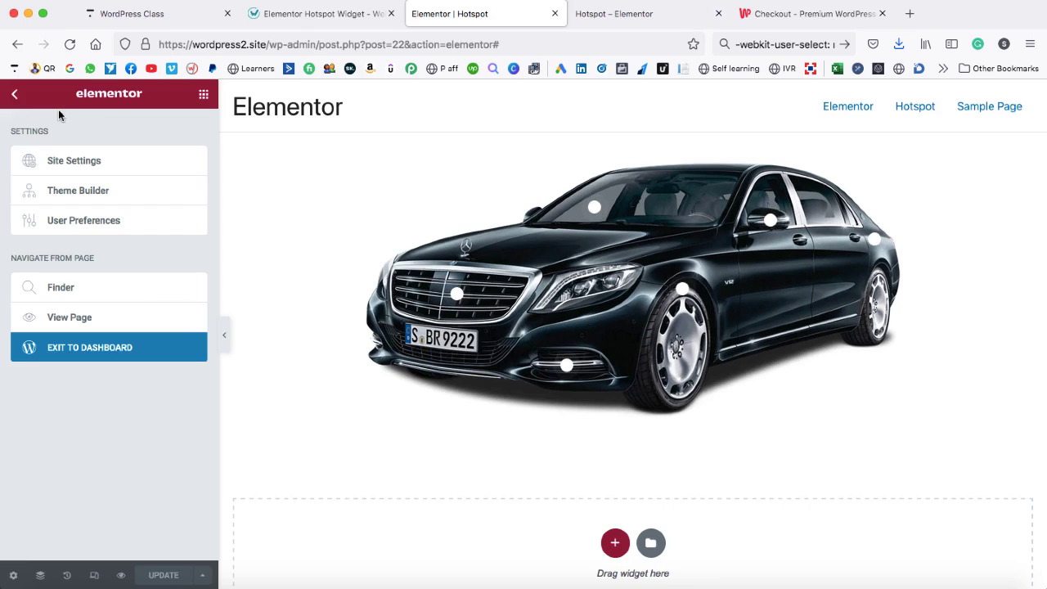
left_click(14, 98)
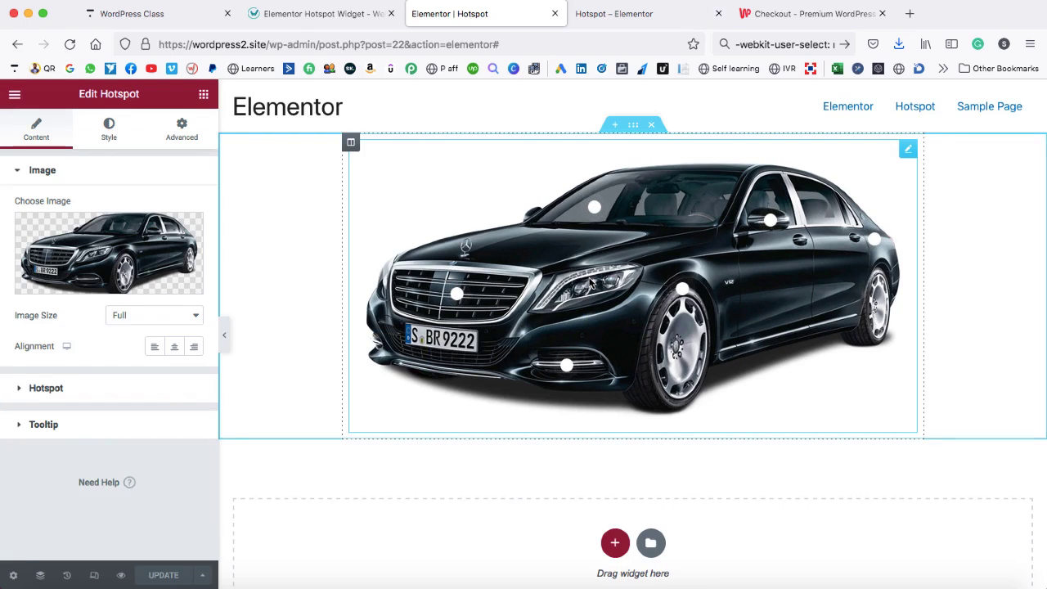
left_click(22, 397)
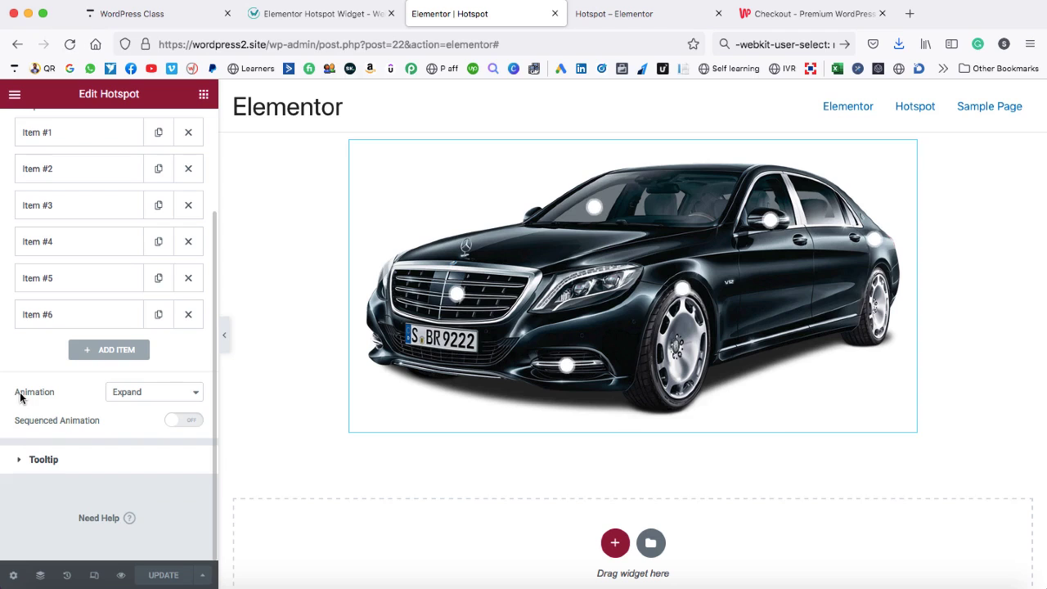
left_click(69, 240)
scroll(67, 234, "down", 5)
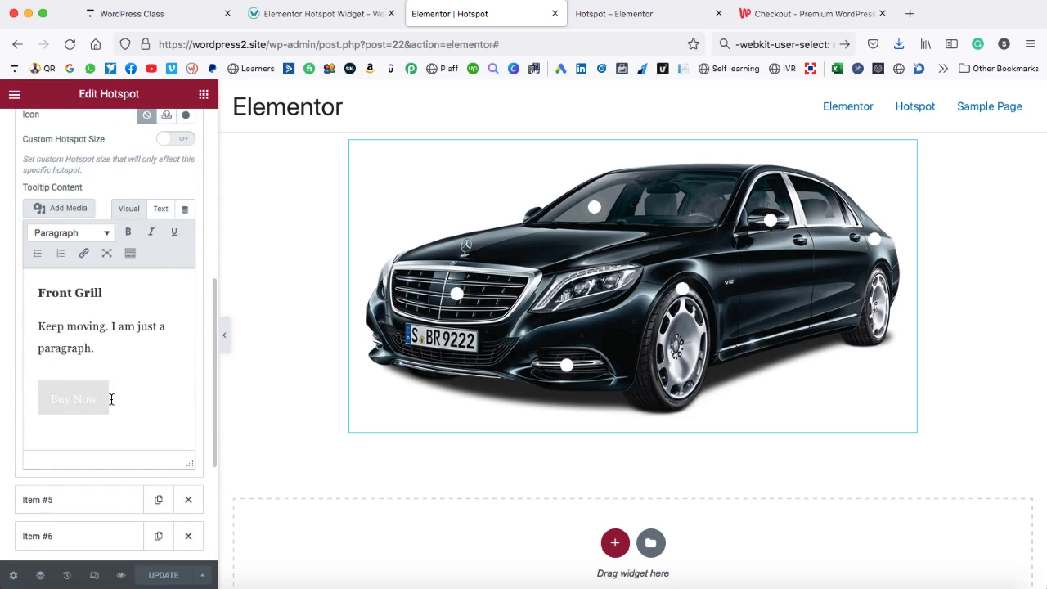
left_click(163, 211)
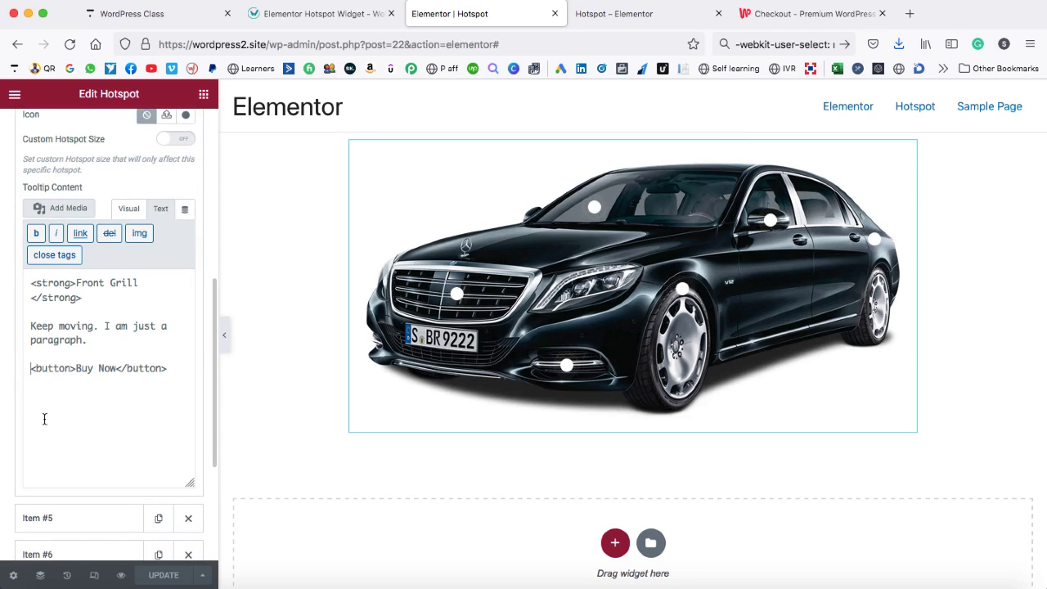
type("<a href")
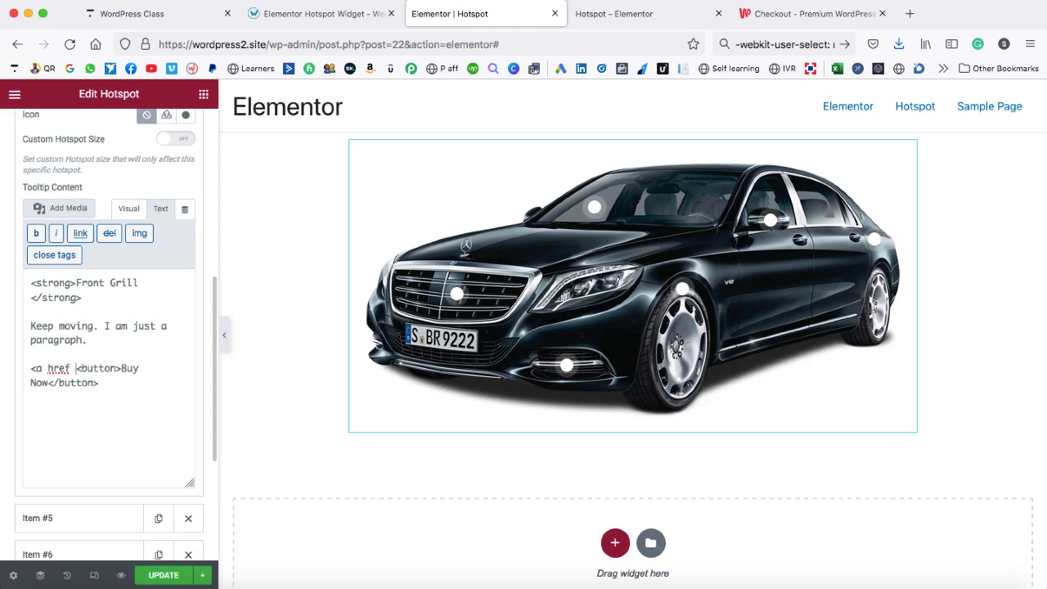
key("BackSpace")
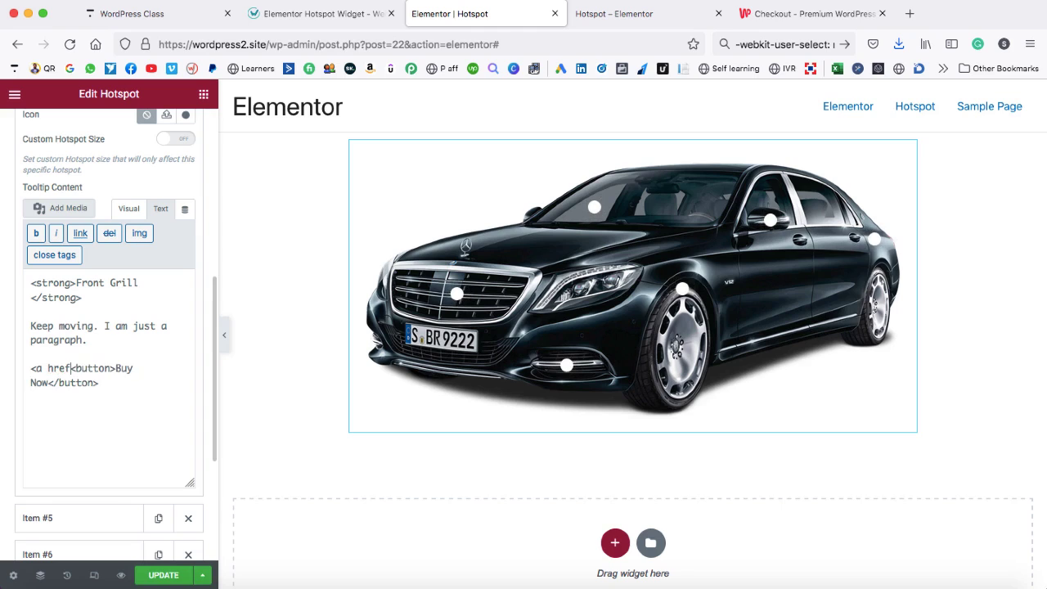
type("=")
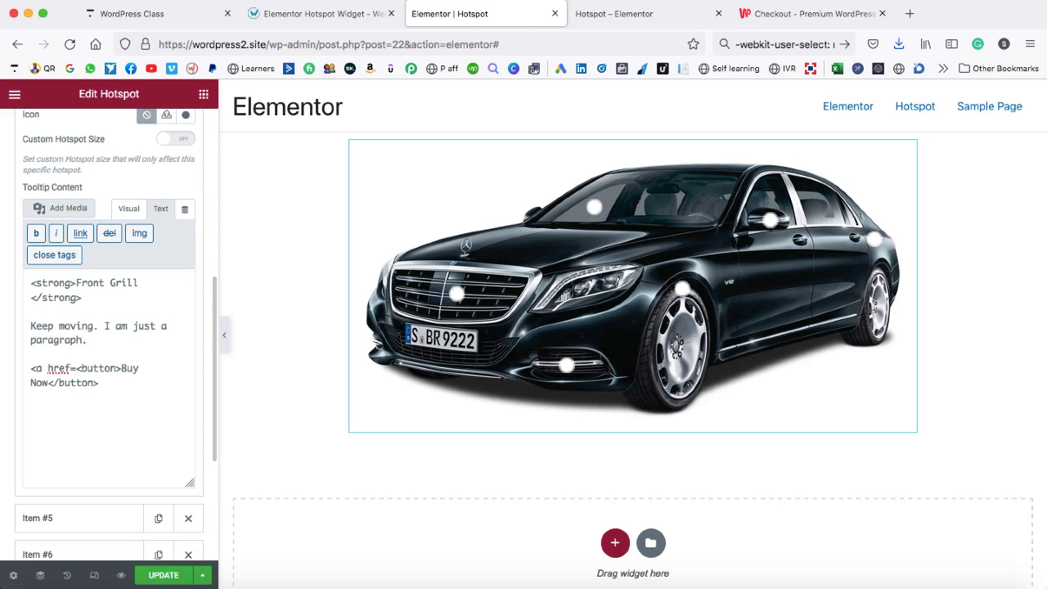
type("\"\">")
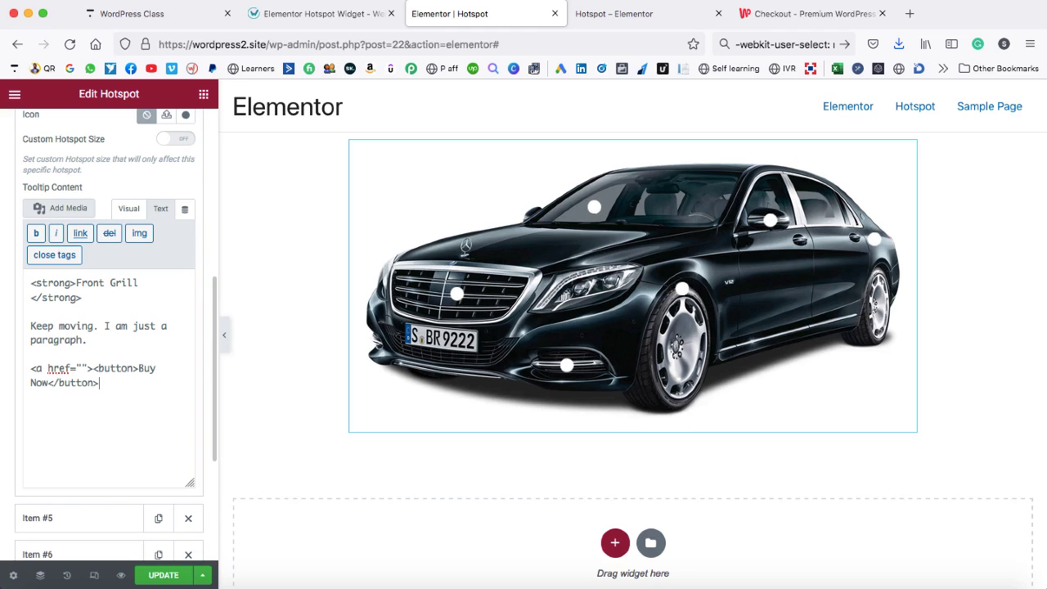
left_click(80, 368)
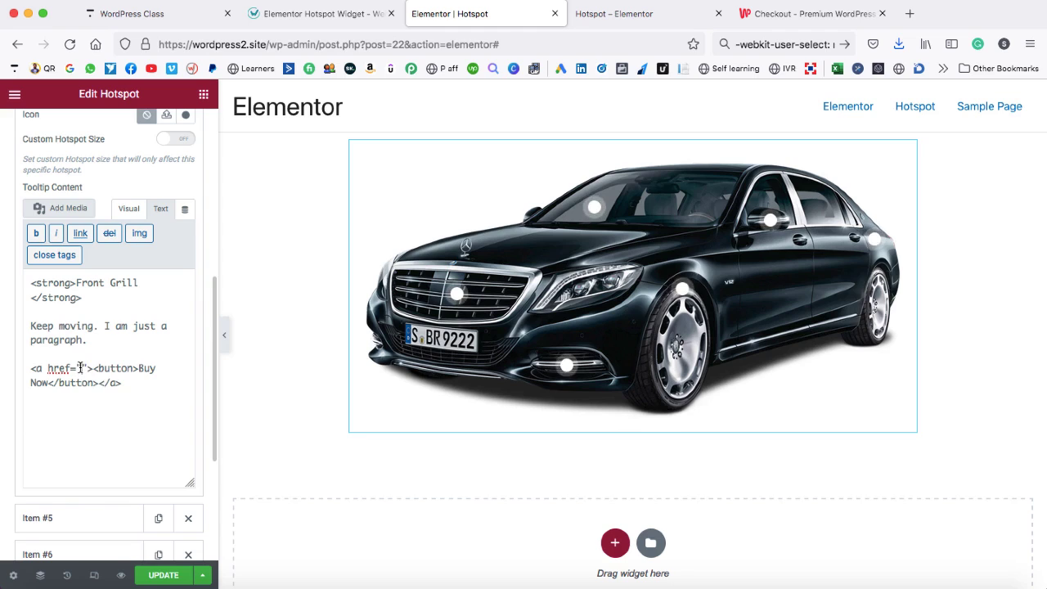
type("h")
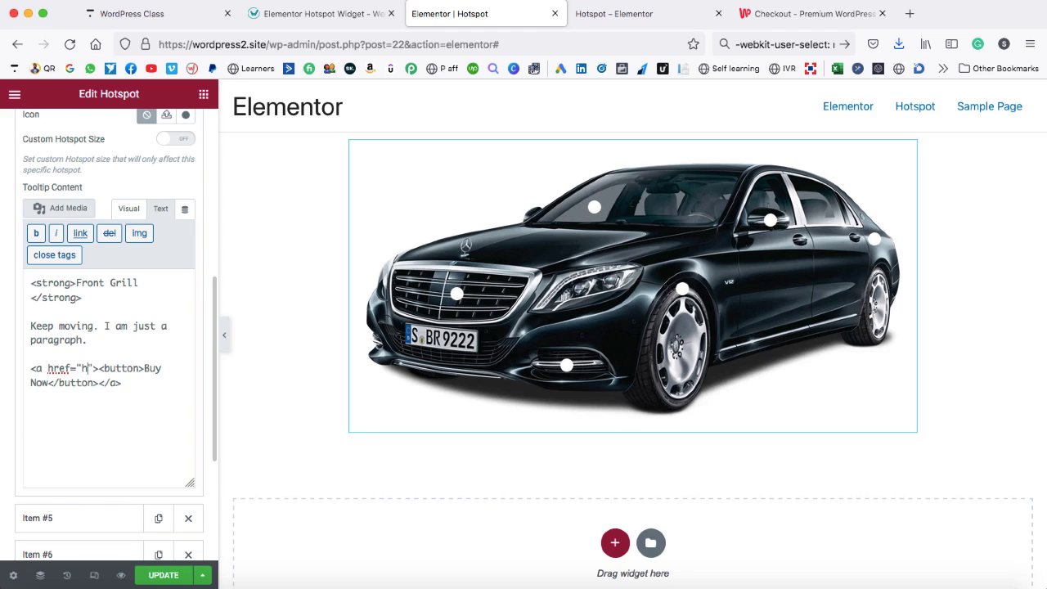
type("ttps://")
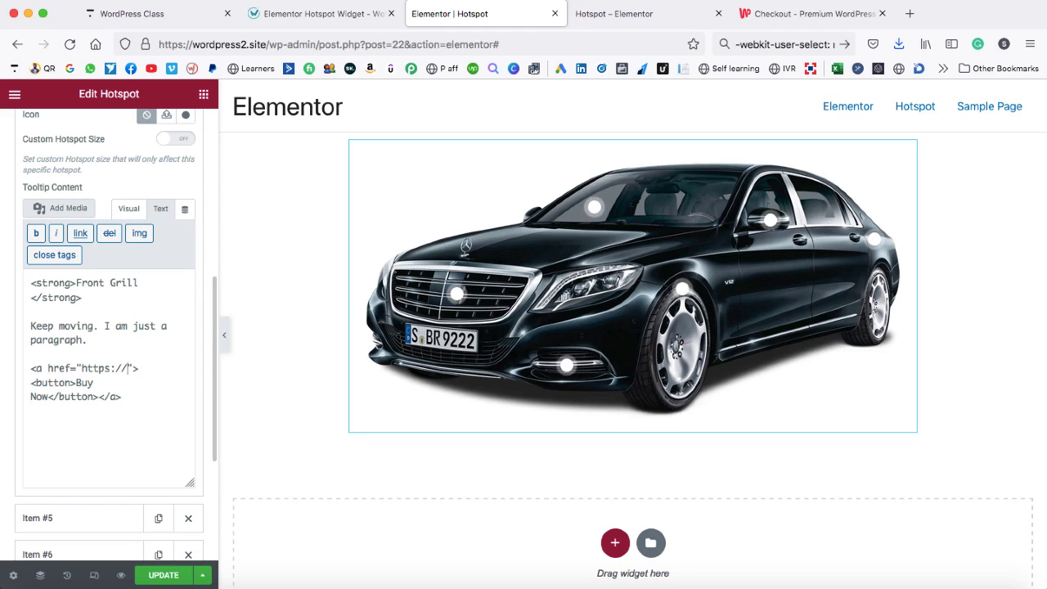
type("goog")
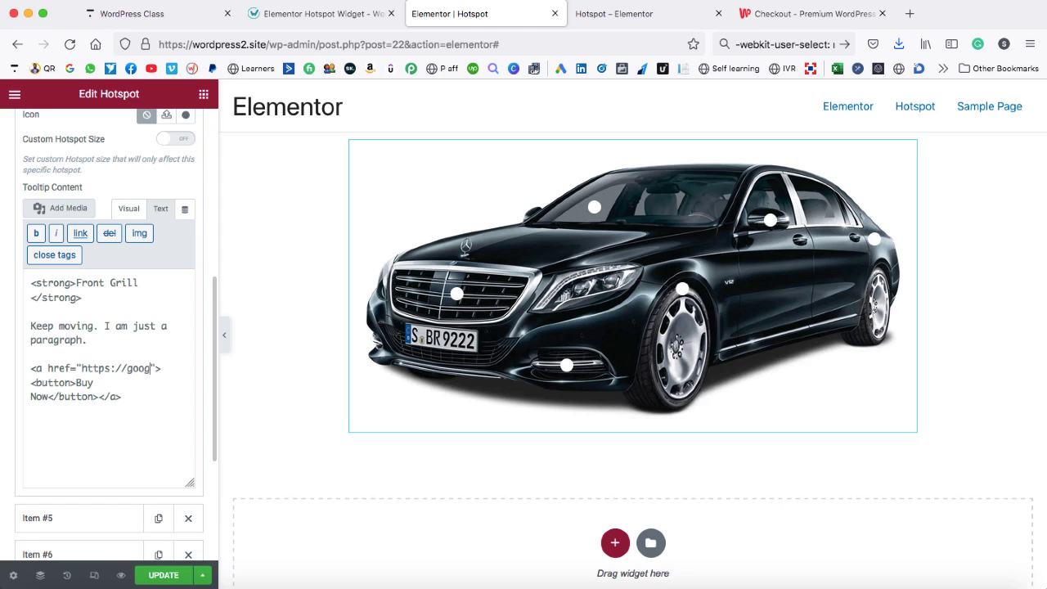
type("le.com")
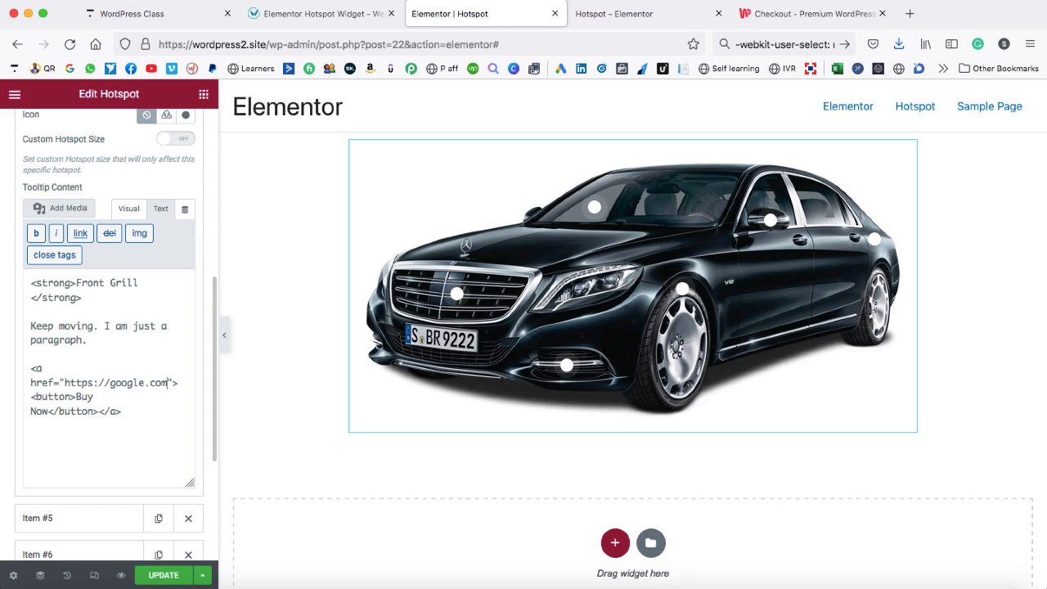
left_click(162, 575)
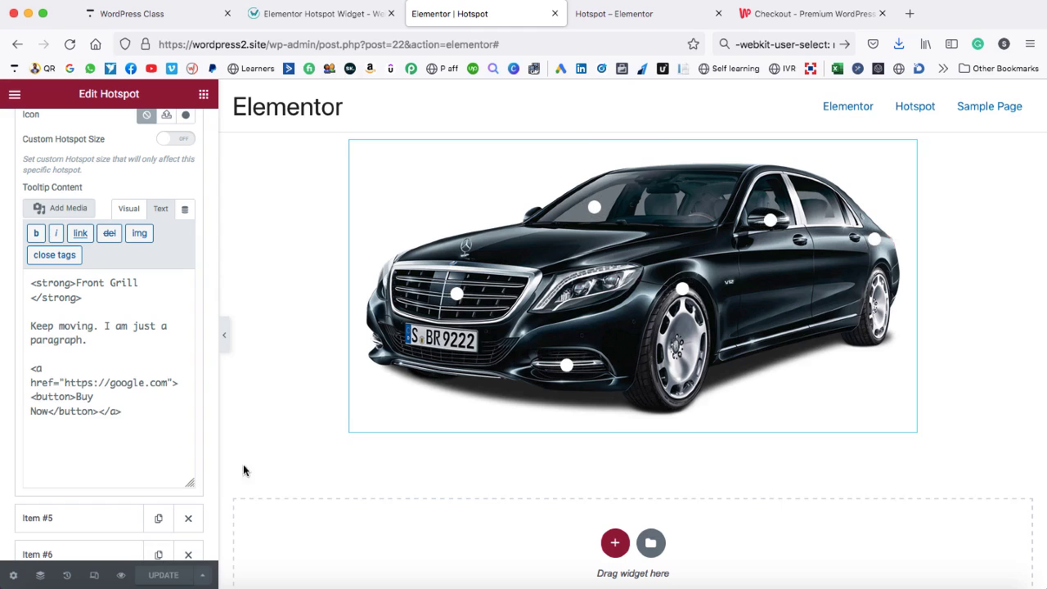
Step: Reload the live page and confirm the tooltip's Buy Now button opens Google
left_click(622, 14)
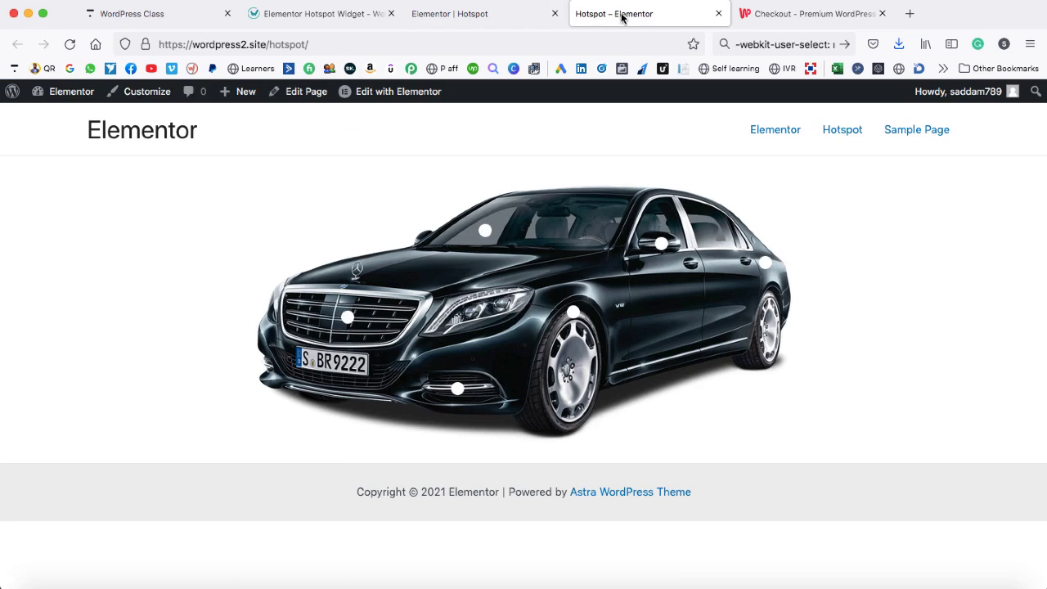
left_click(69, 45)
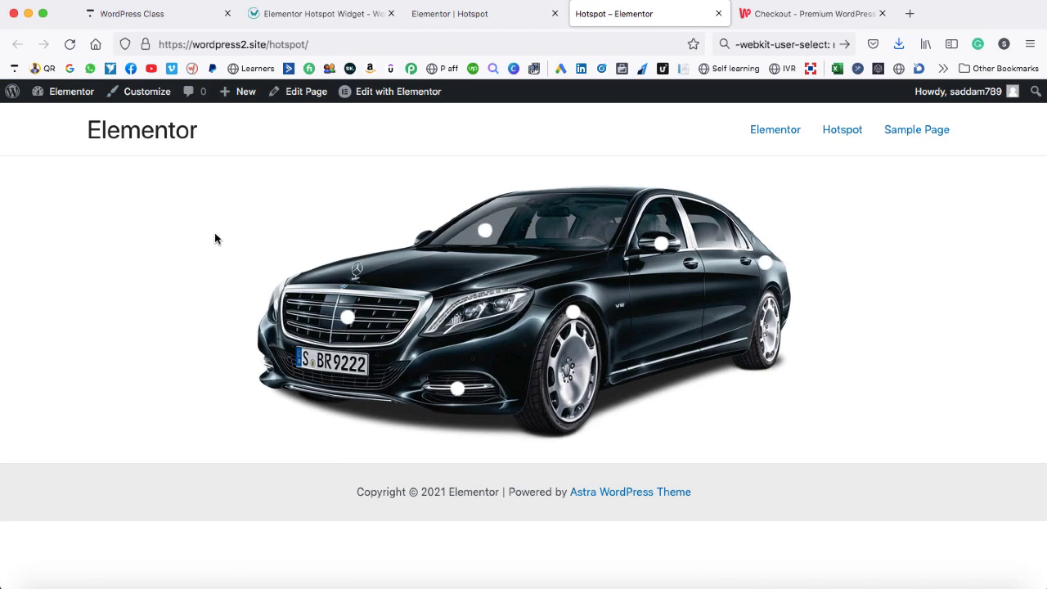
left_click(348, 319)
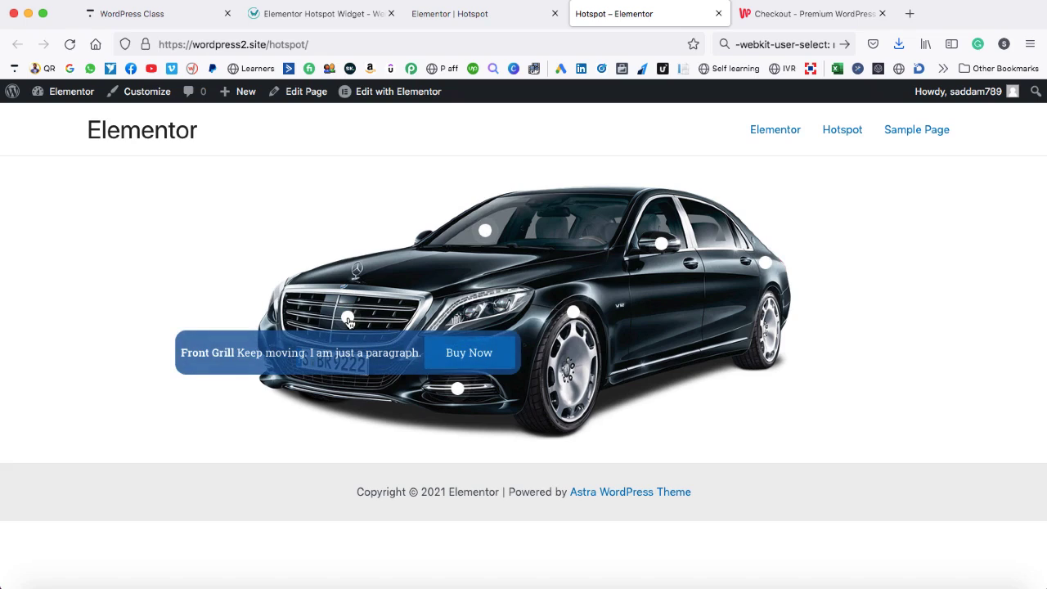
left_click(471, 359)
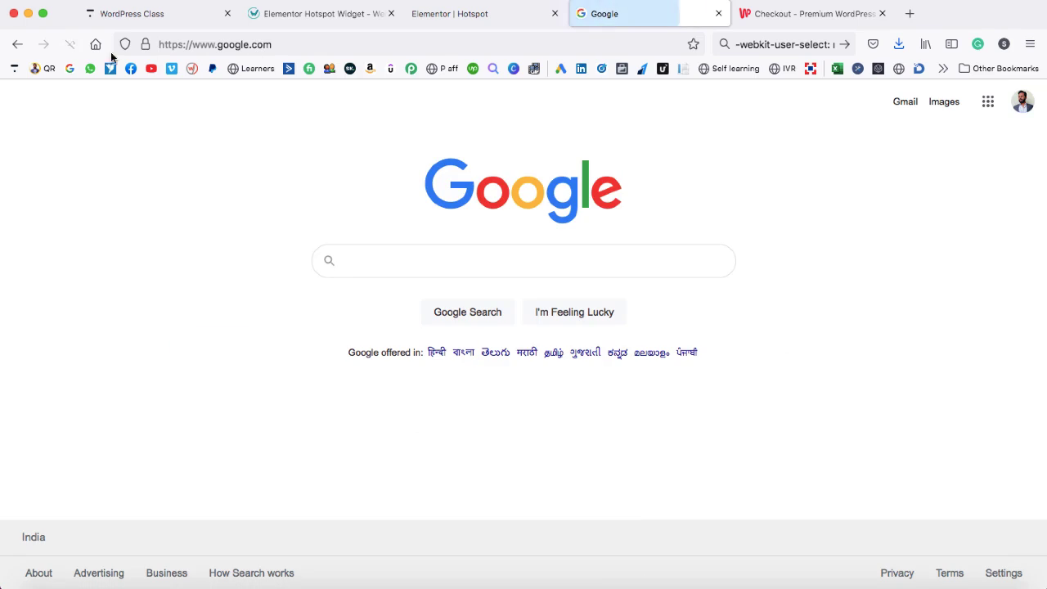
left_click(16, 45)
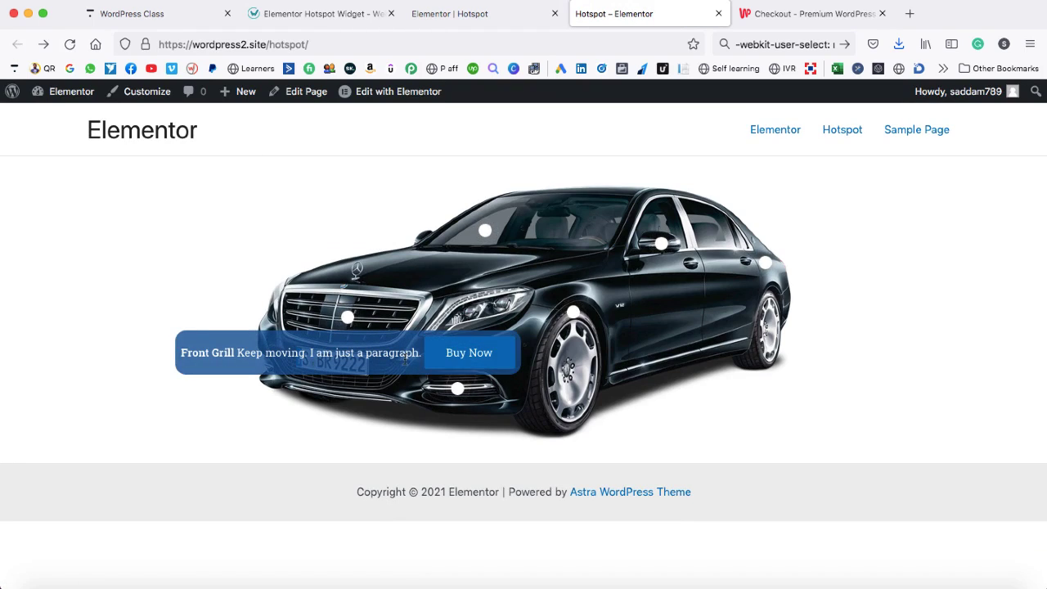
left_click(321, 17)
Step: Select and copy the 34-line .button-24 CSS from the websoftglobal tutorial
scroll(376, 276, "down", 5)
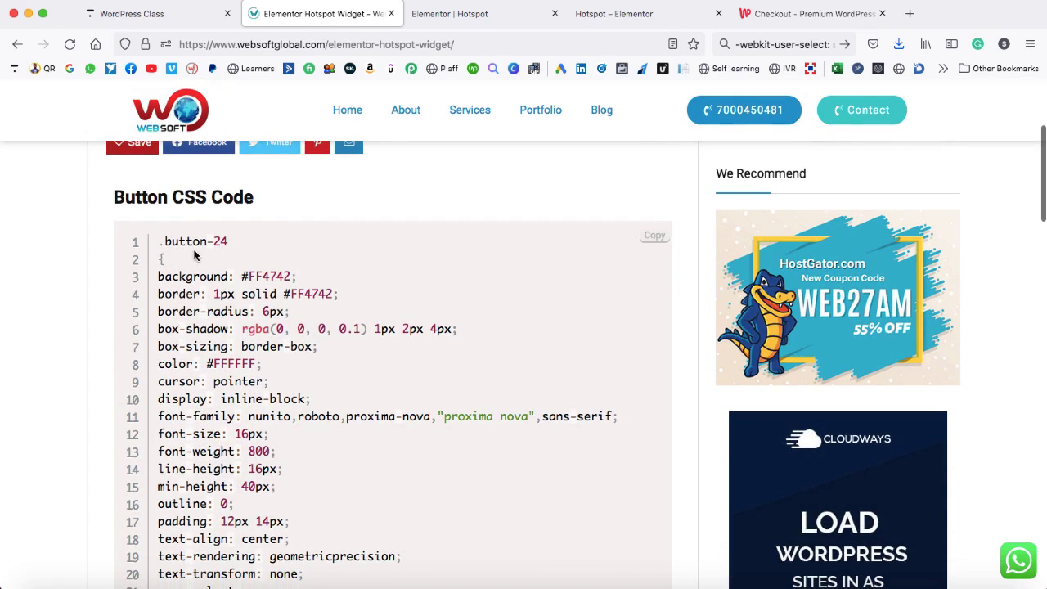
left_click_drag(158, 242, 229, 538)
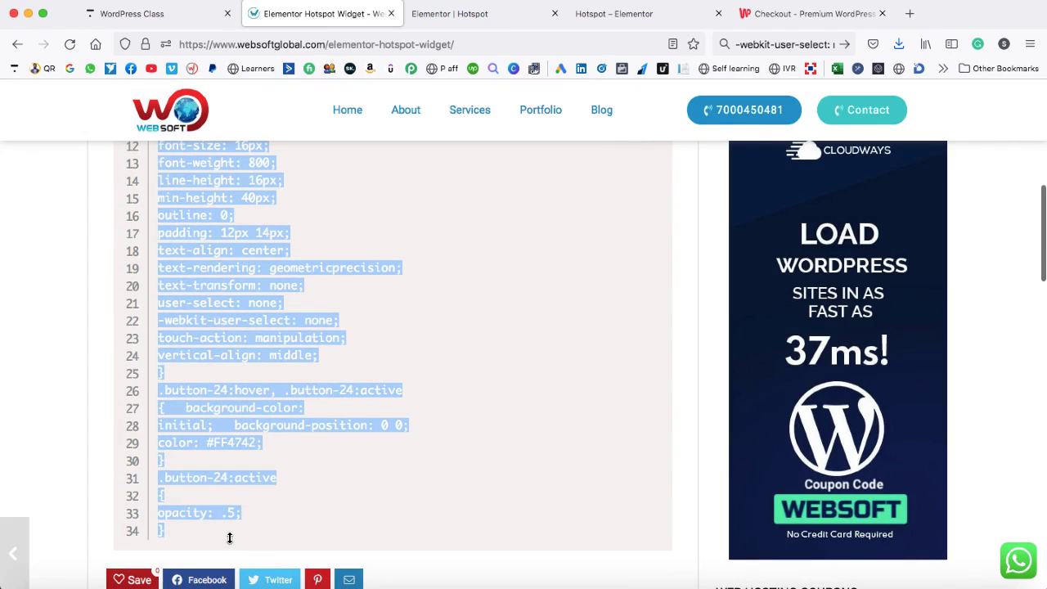
right_click(202, 301)
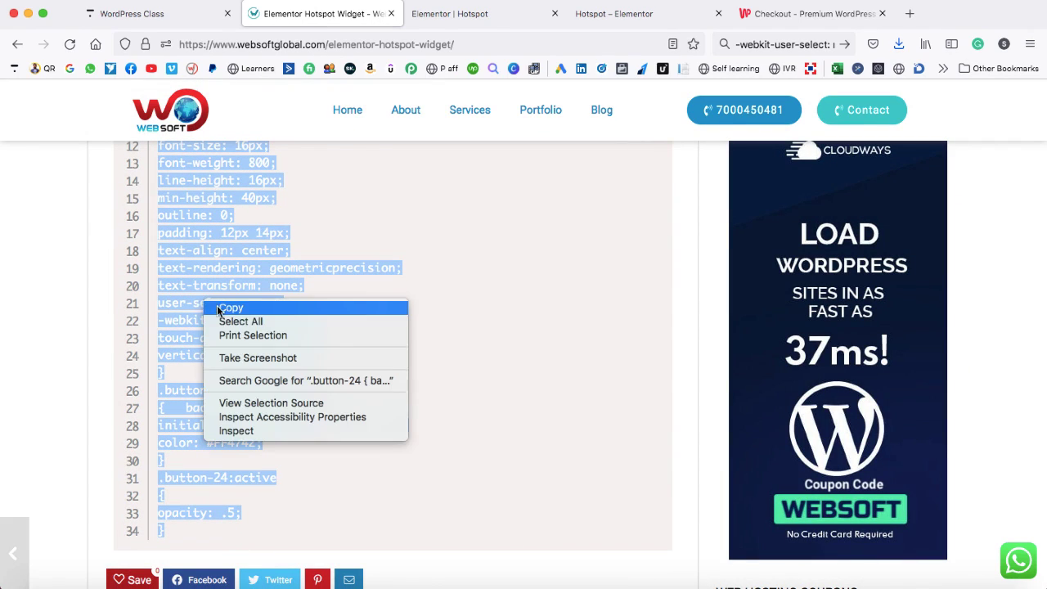
left_click(217, 306)
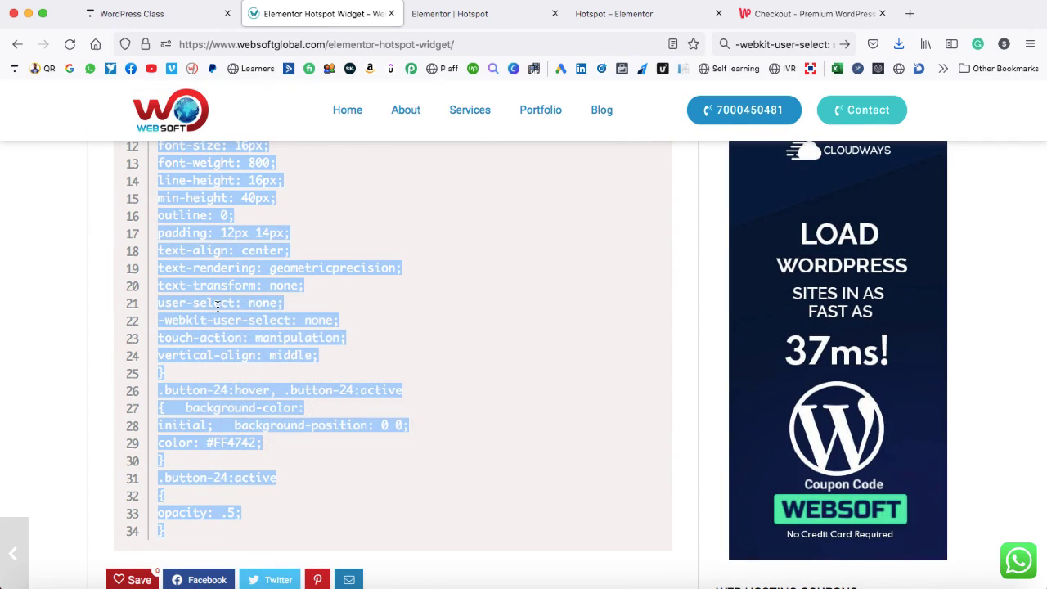
left_click(468, 14)
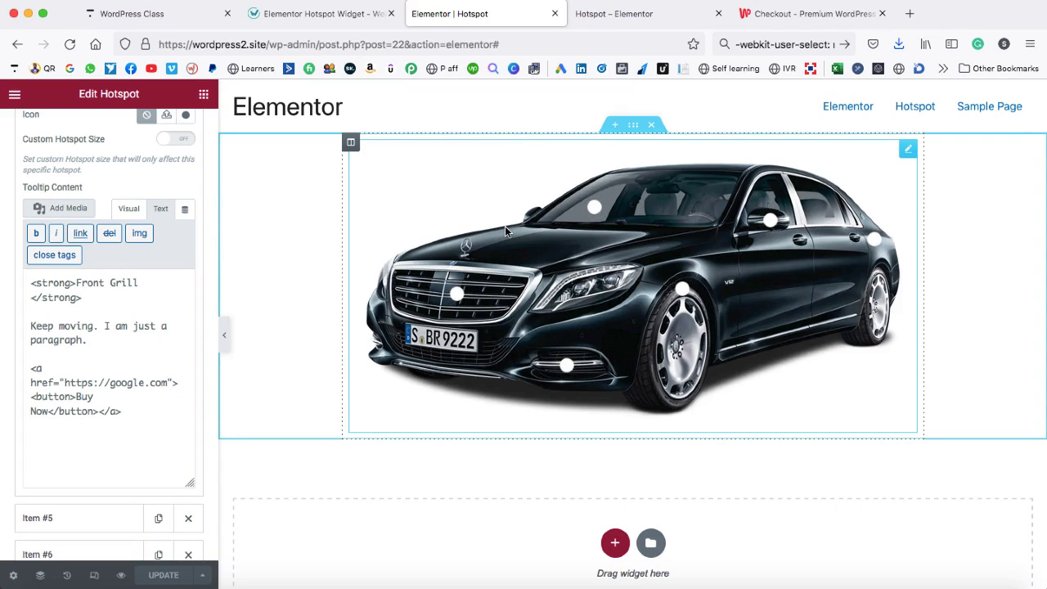
Step: Paste the copied CSS into the Hotspot widget's Advanced > Custom CSS box
scroll(70, 167, "up", 10)
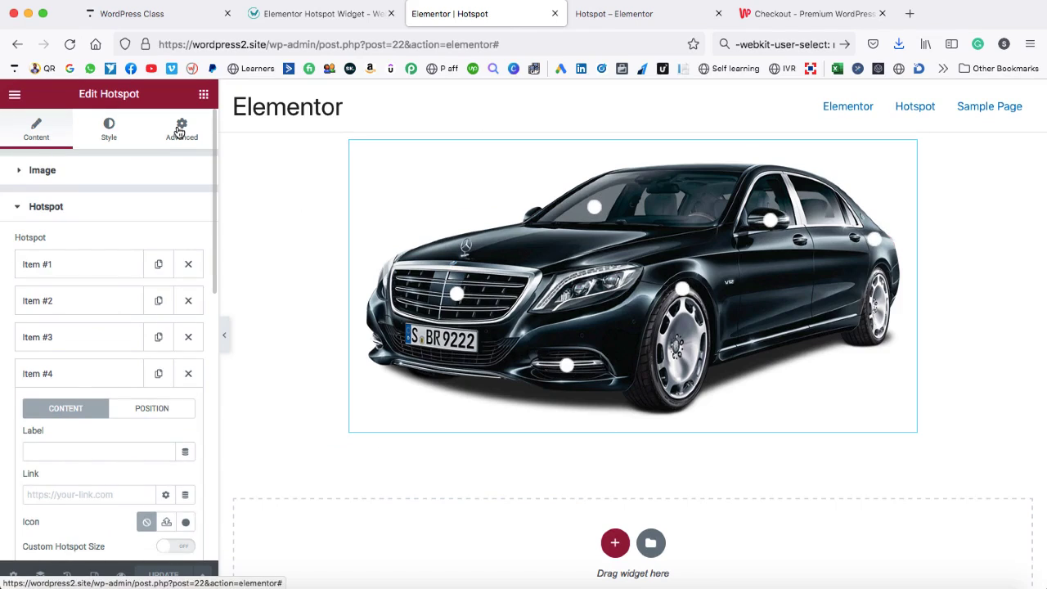
left_click(180, 130)
scroll(89, 398, "down", 3)
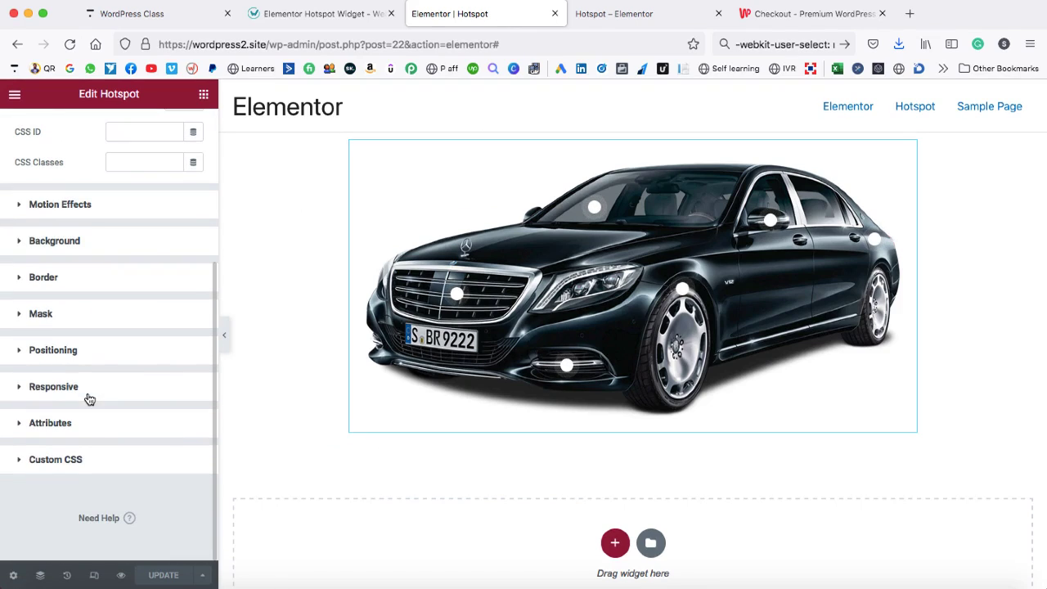
left_click(24, 460)
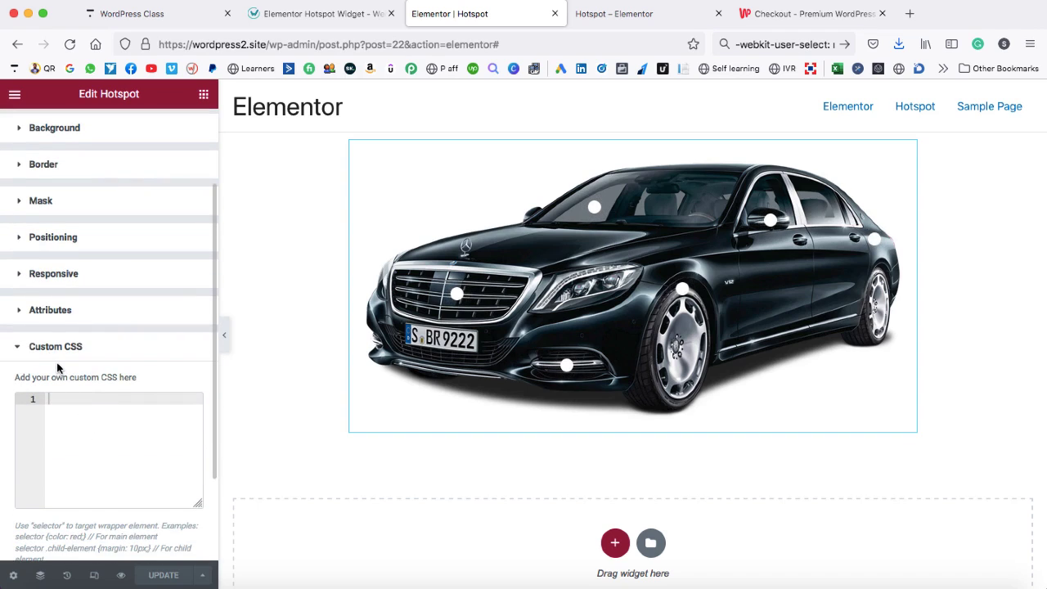
right_click(75, 406)
left_click(105, 475)
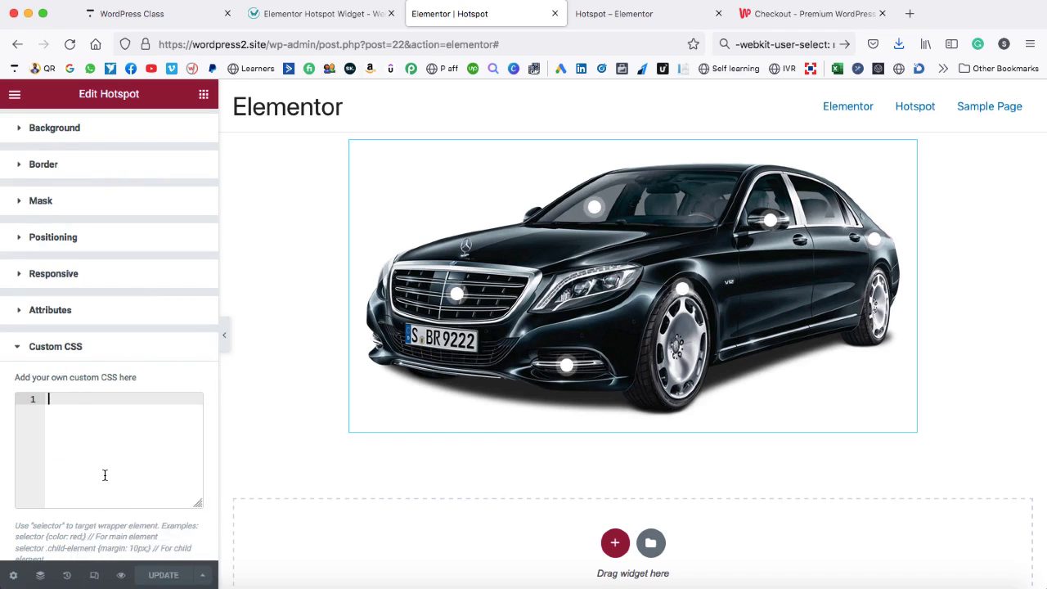
Step: Copy the .button-24 class name from line 1 of the custom CSS
scroll(111, 417, "up", 1)
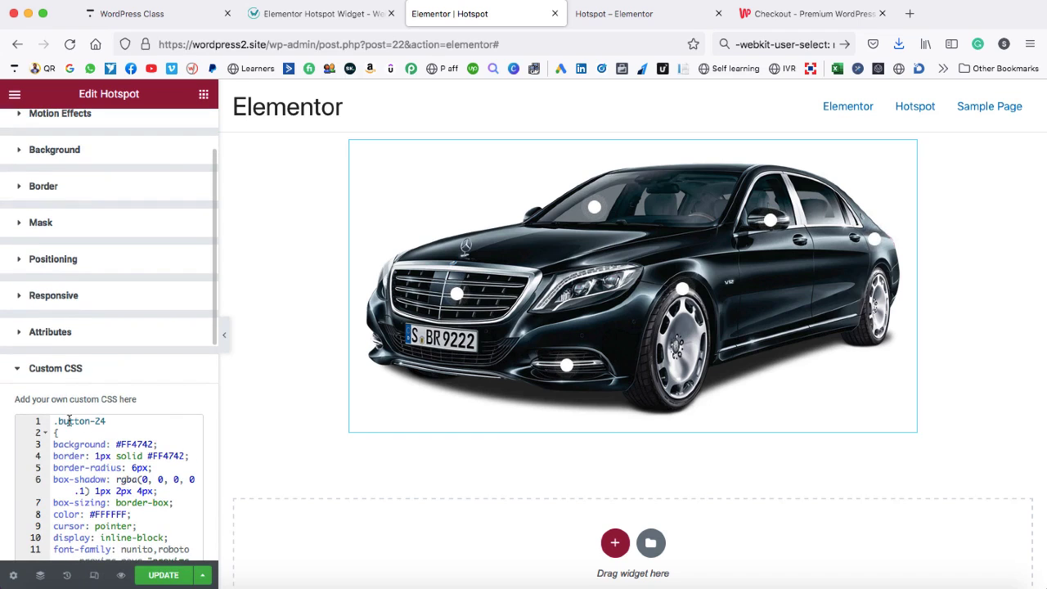
left_click_drag(56, 420, 91, 420)
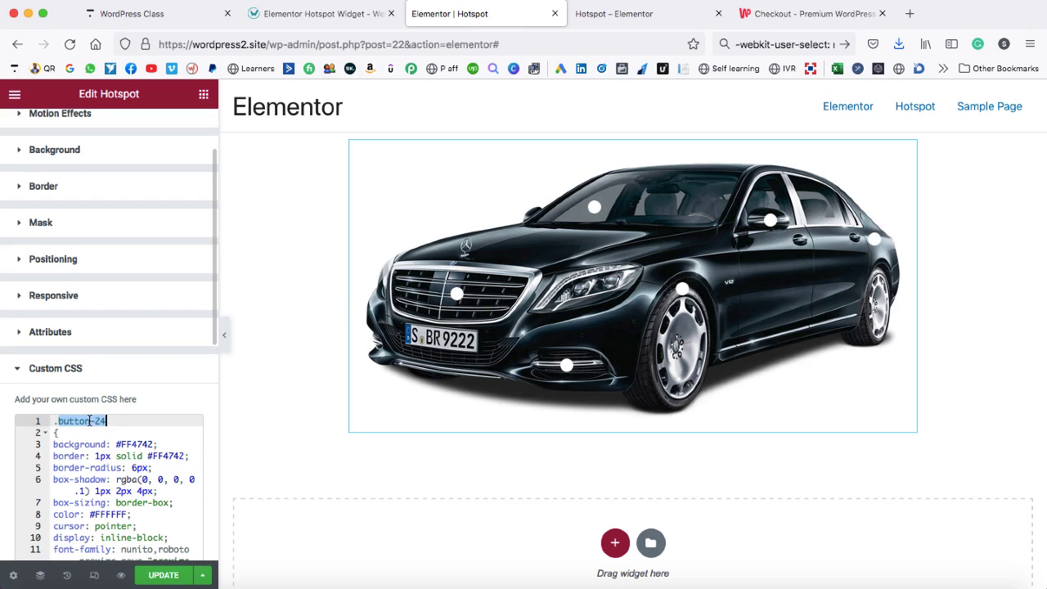
right_click(90, 421)
left_click(116, 477)
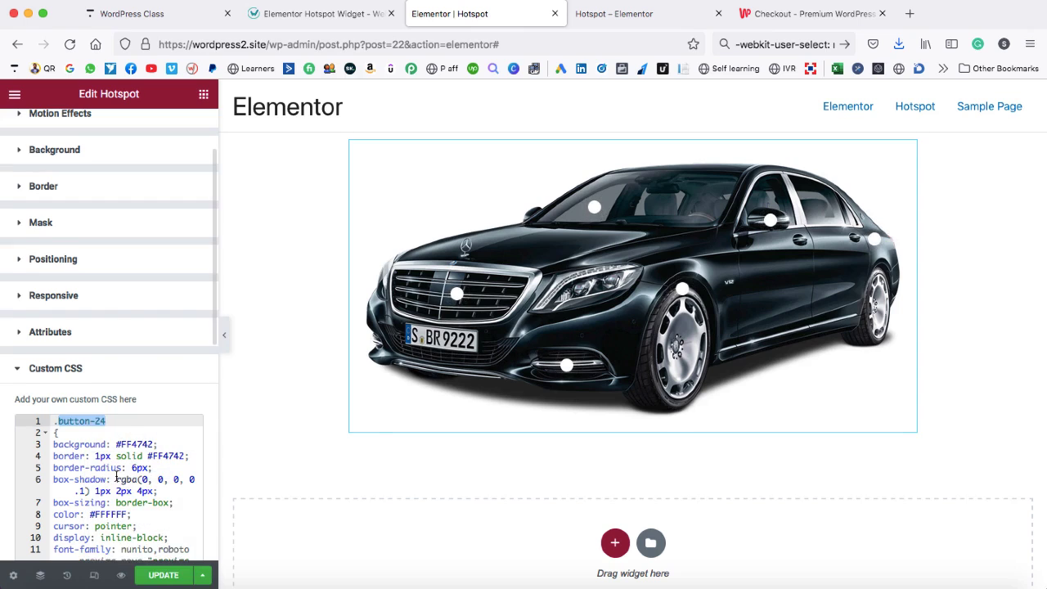
scroll(119, 315, "up", 4)
Step: Reopen hotspot Item #4 and show its tooltip content as HTML source
left_click(36, 132)
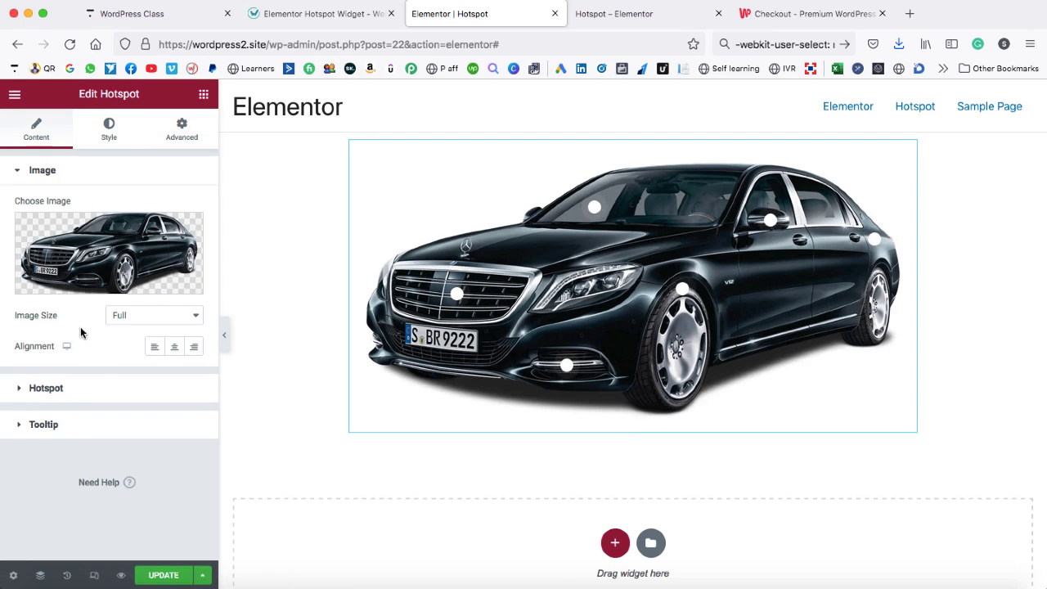
left_click(40, 389)
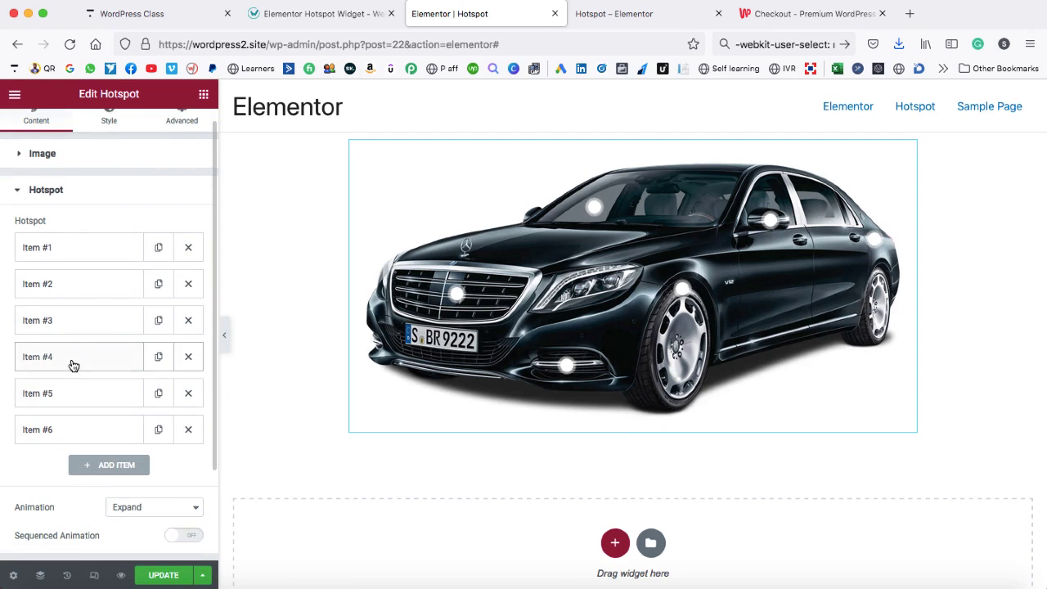
left_click(73, 365)
scroll(117, 417, "down", 8)
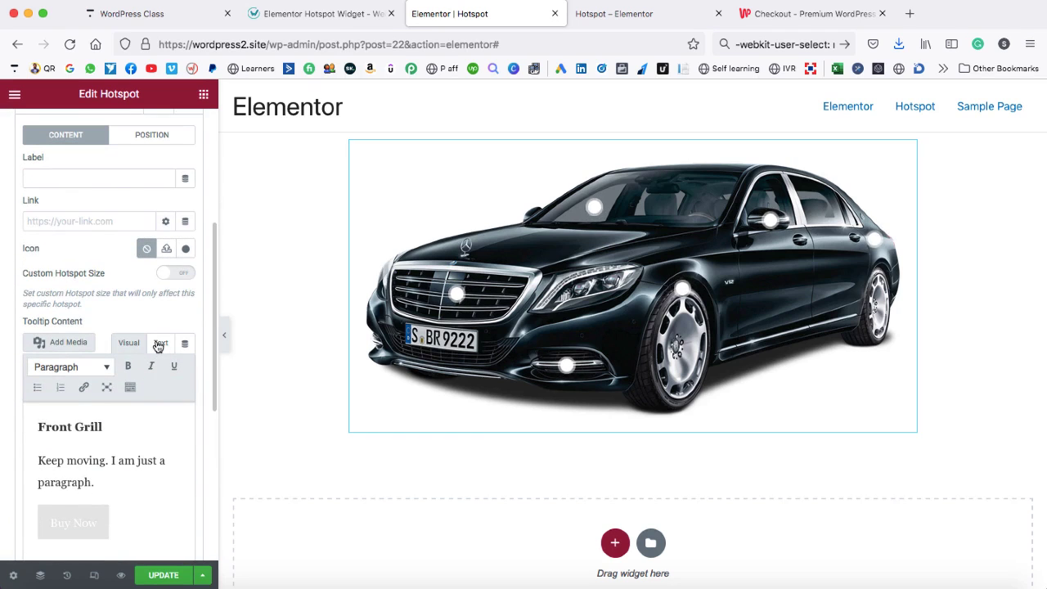
left_click(160, 343)
scroll(117, 458, "down", 3)
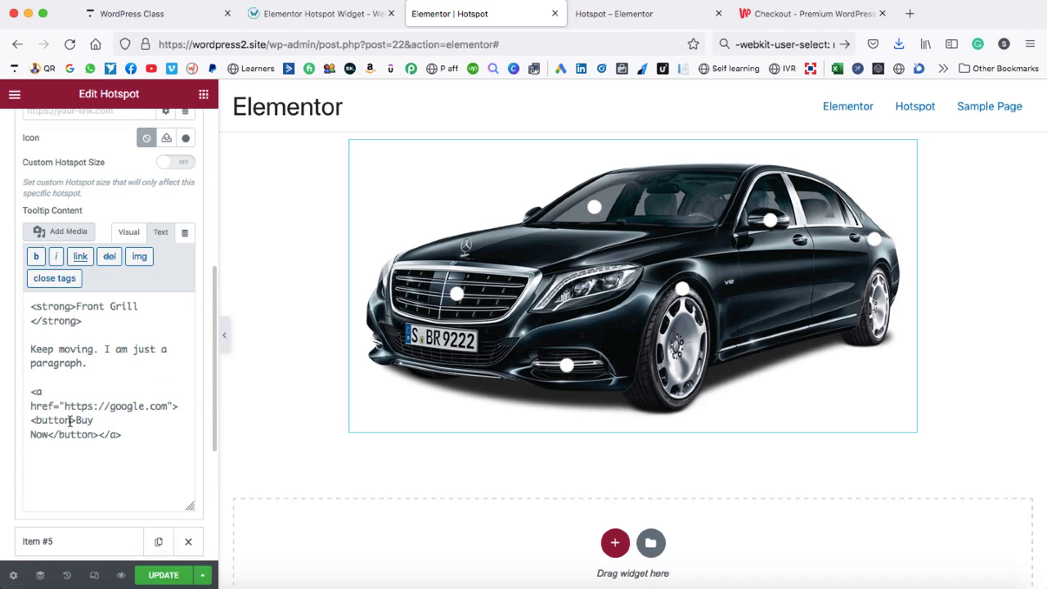
Step: Add class="button-24" to the button tag, insert a <br> before it, and save
left_click(71, 420)
type("c")
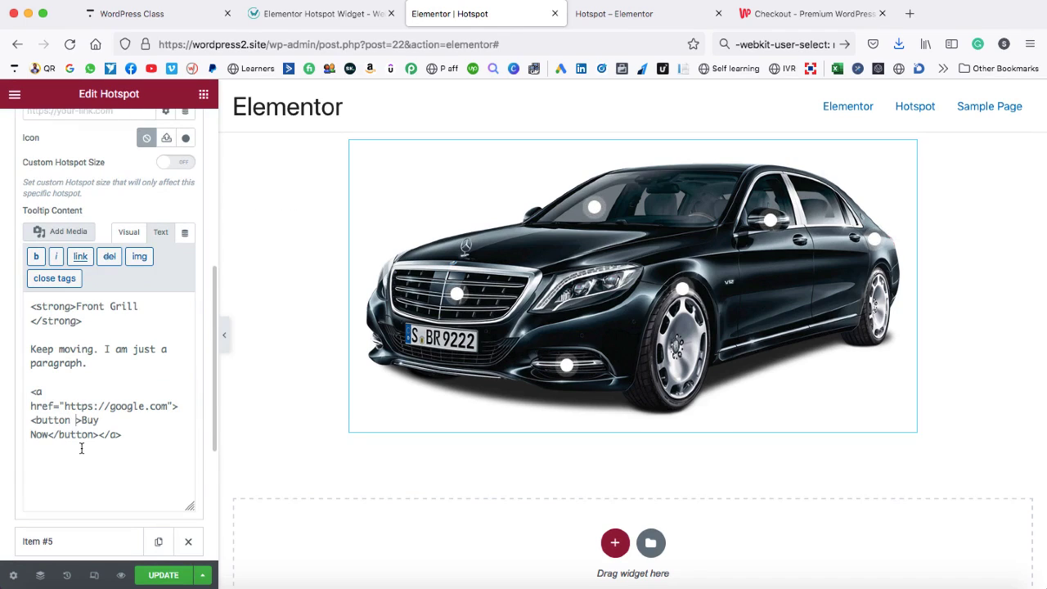
type("lass=")
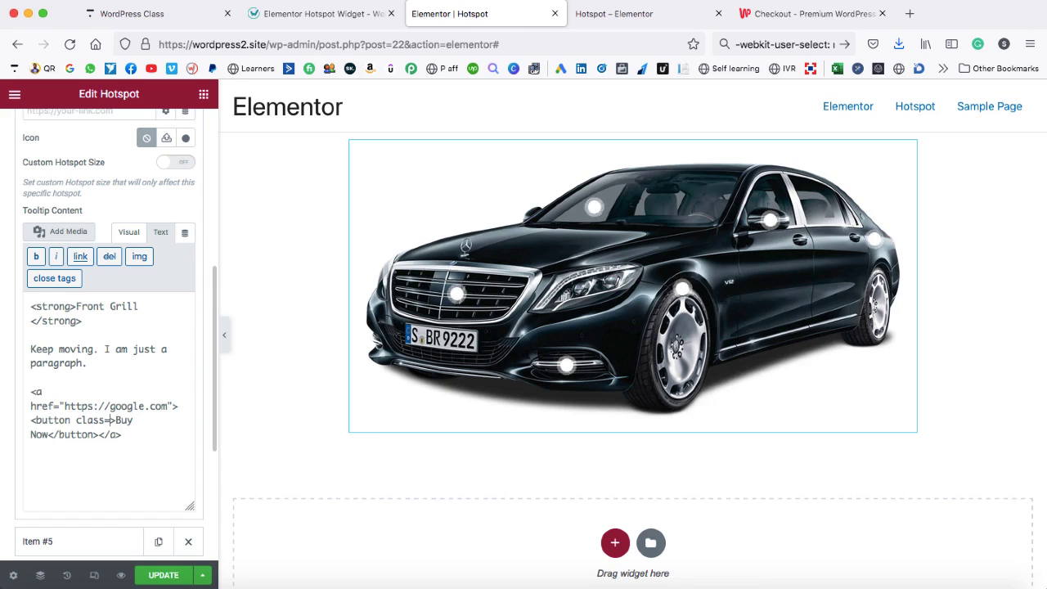
type("\"\">")
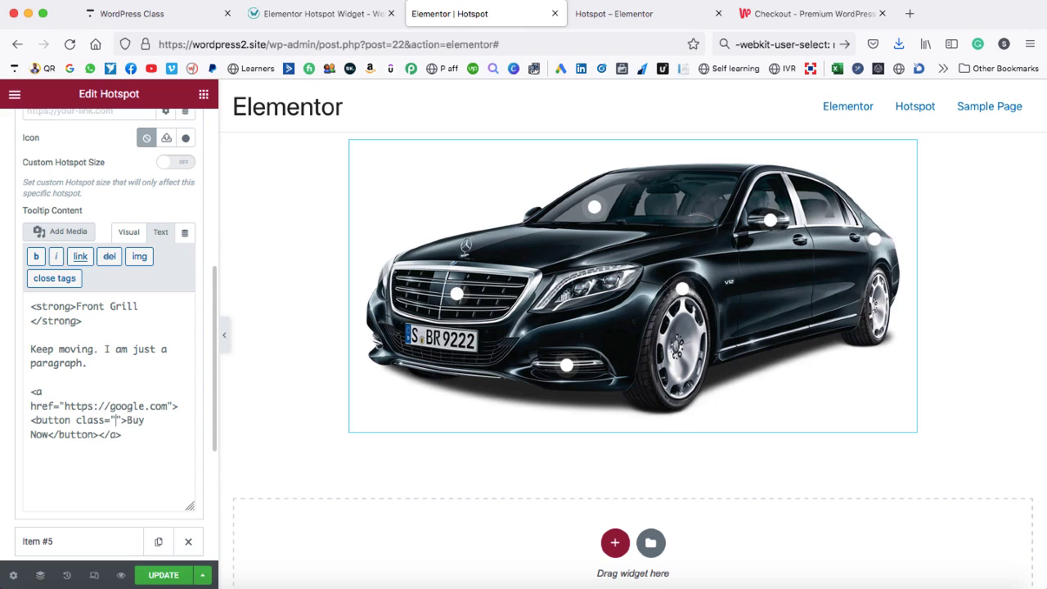
key("super+v")
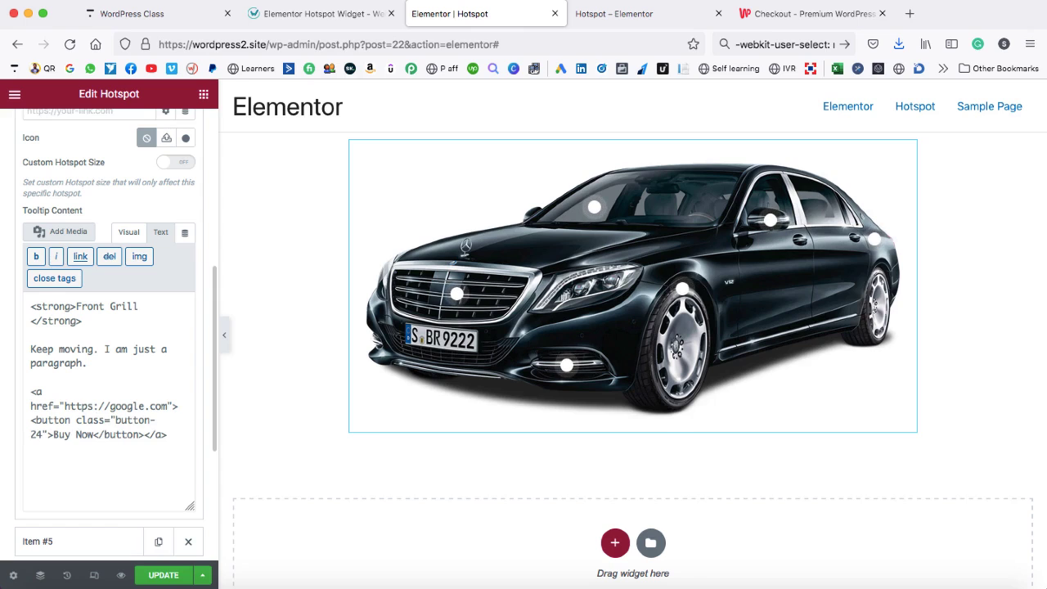
left_click(49, 378)
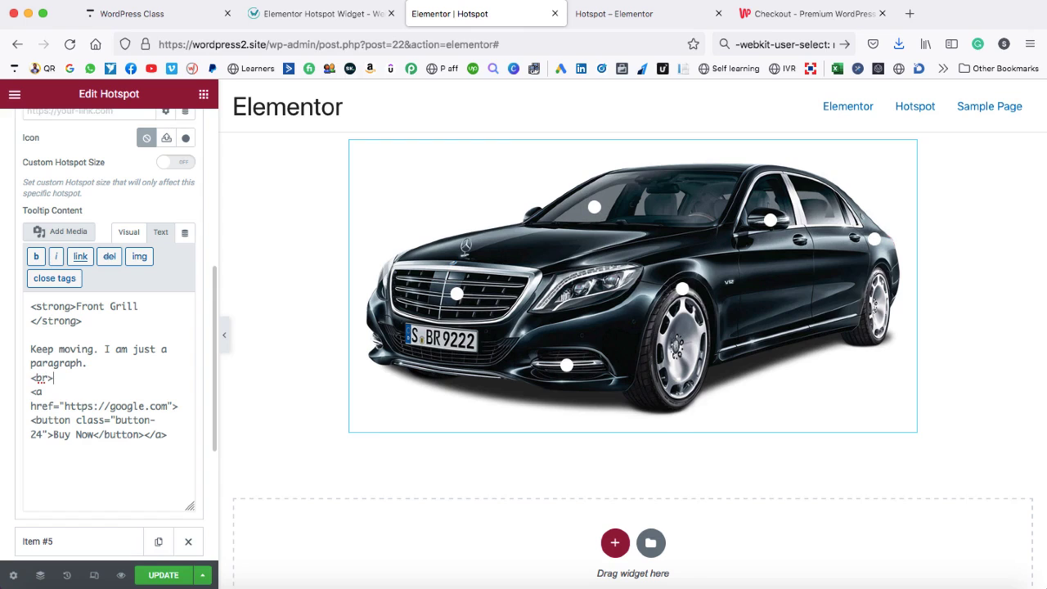
left_click(163, 575)
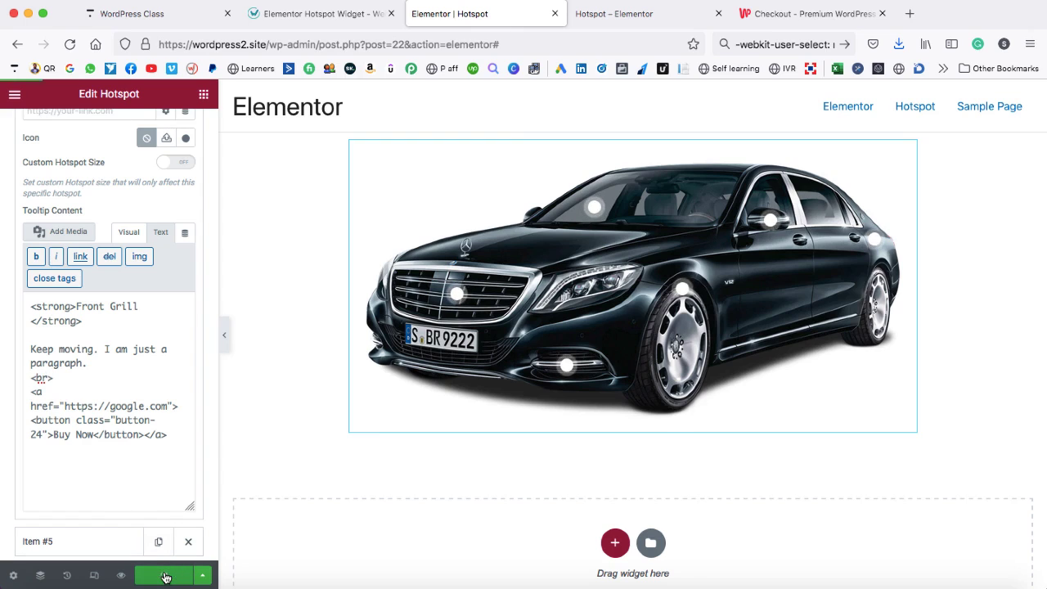
Step: Reload the live page and confirm the Front Grill tooltip's Buy Now button is red
left_click(627, 18)
left_click(69, 46)
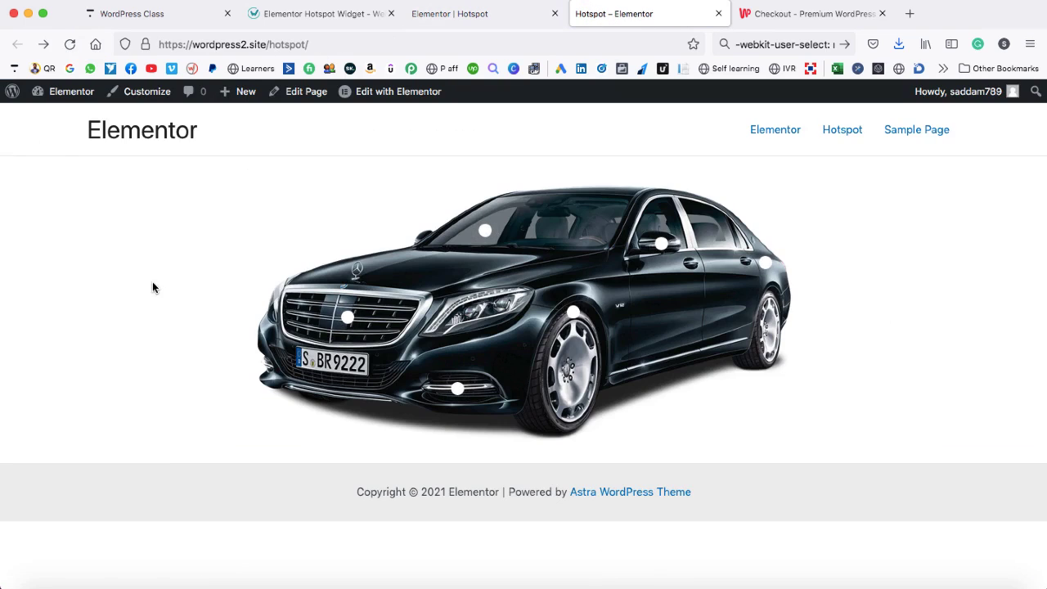
left_click(347, 318)
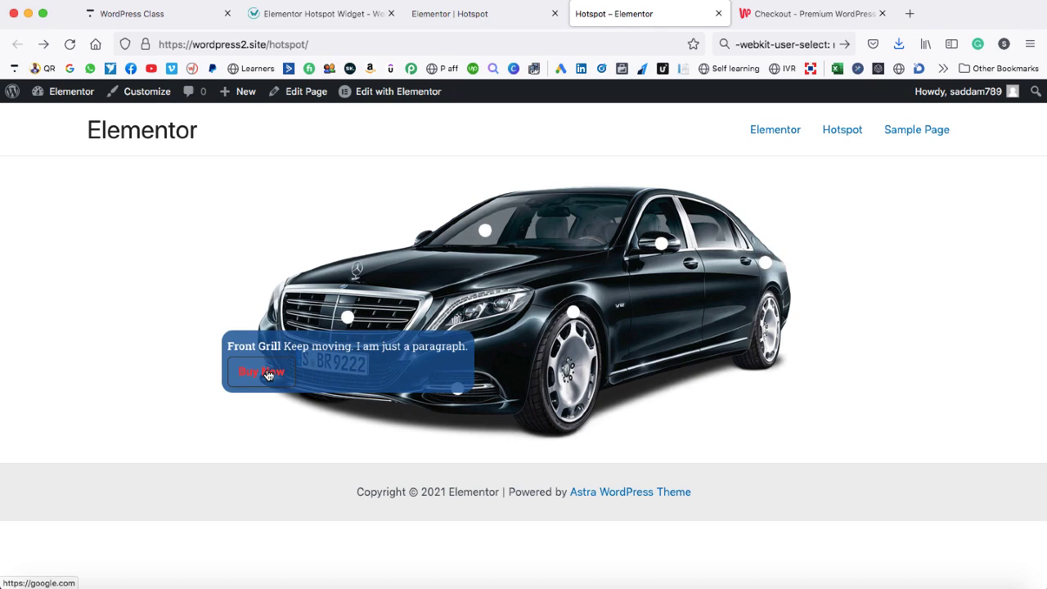
left_click(303, 14)
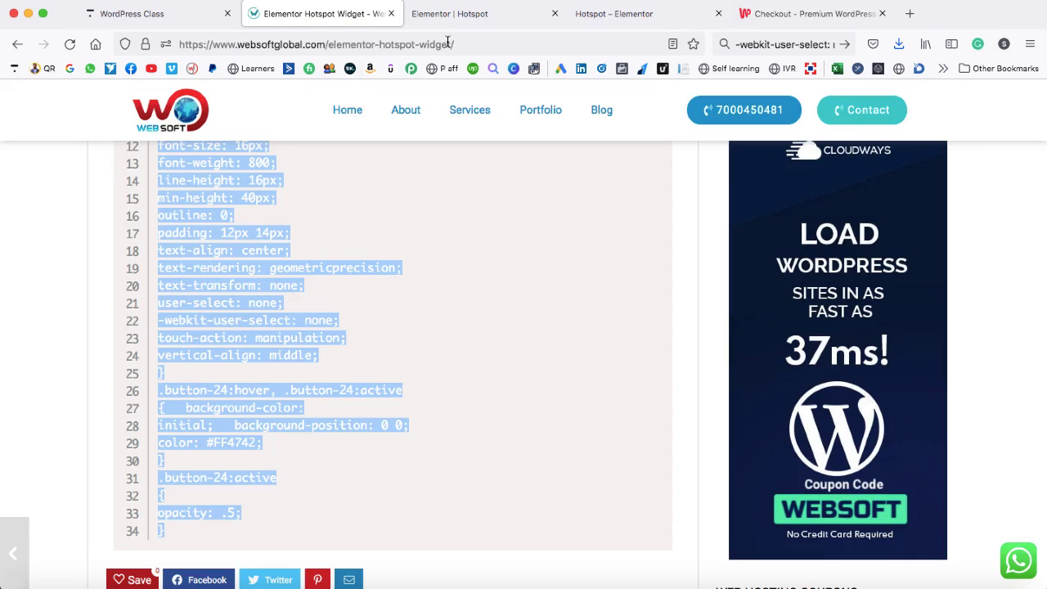
left_click(429, 189)
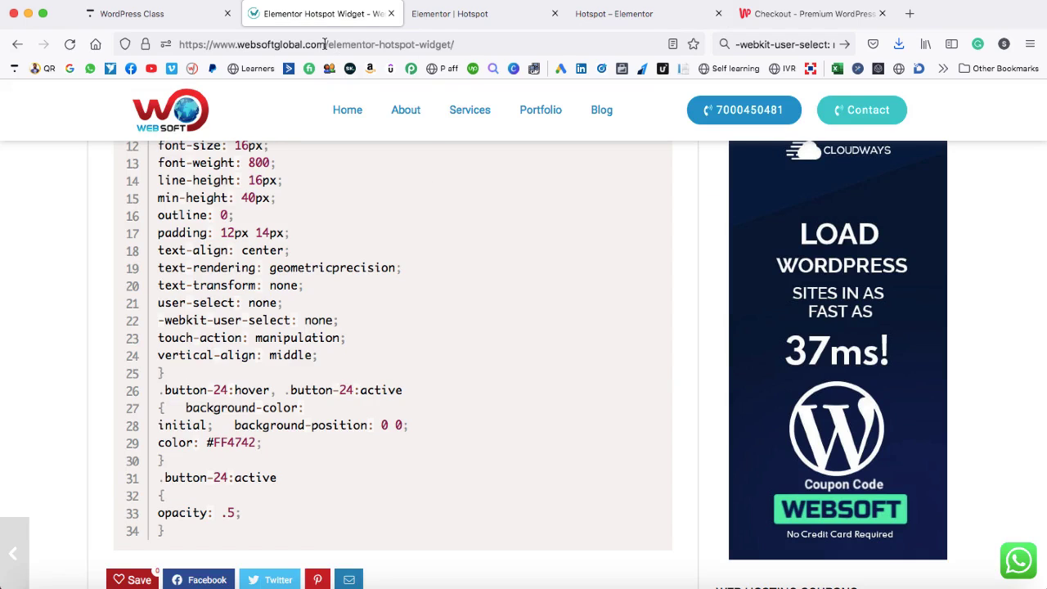
scroll(318, 301, "up", 2)
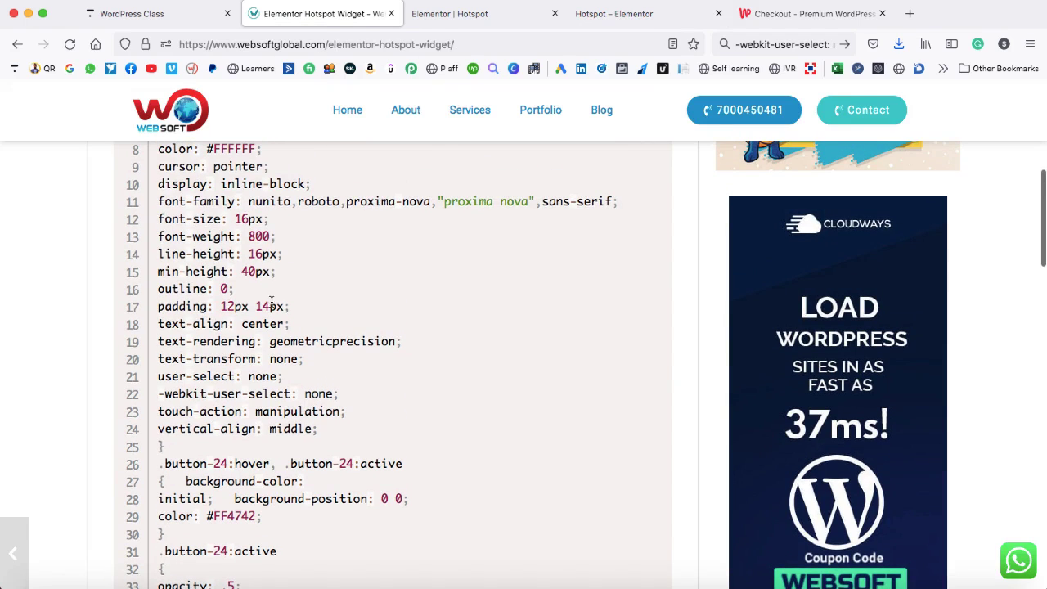